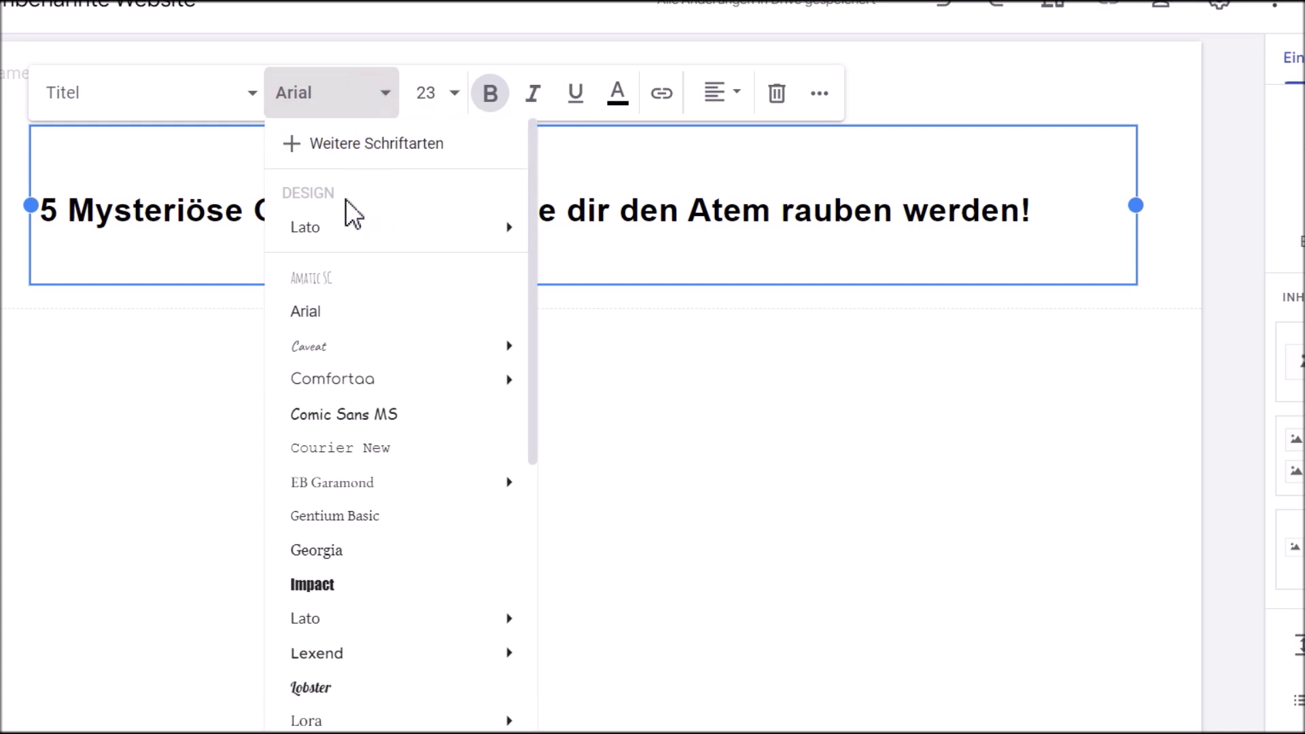
- Select the whole page title and change its font to Impact
left_click(317, 583)
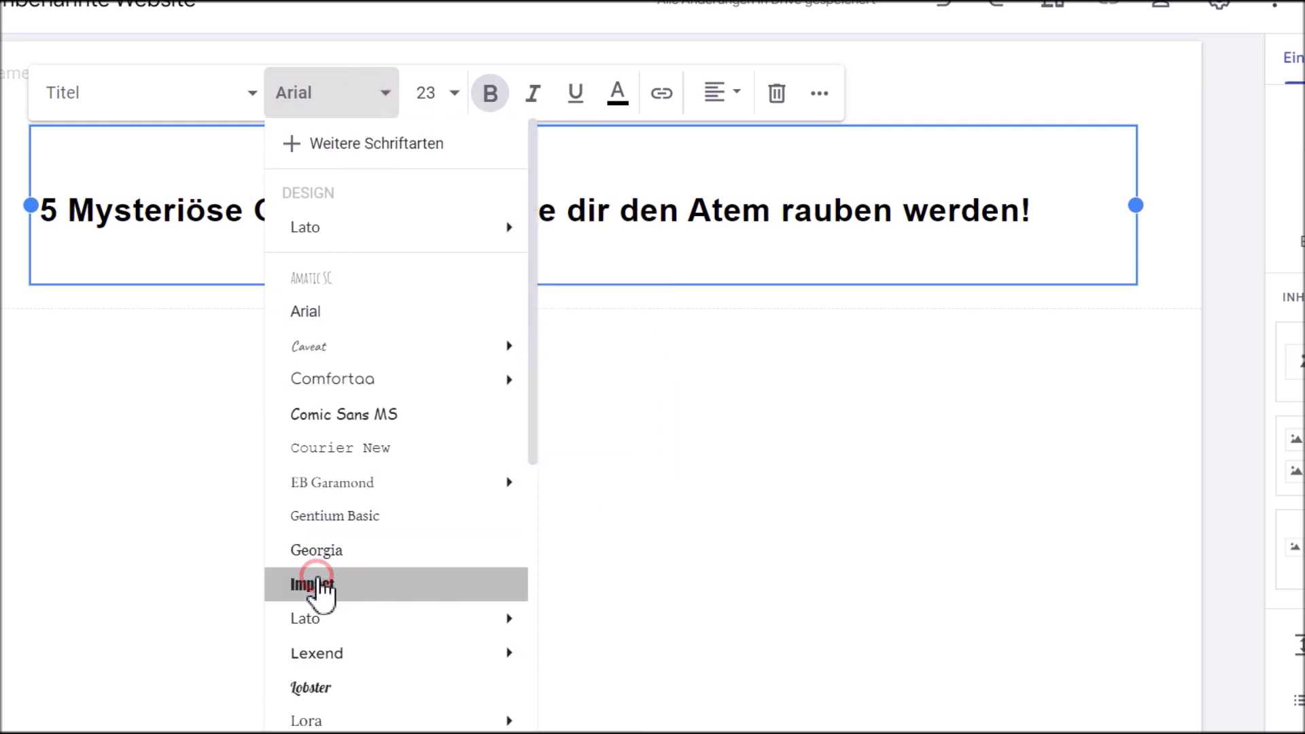
left_click_drag(1049, 221, 37, 219)
left_click(369, 95)
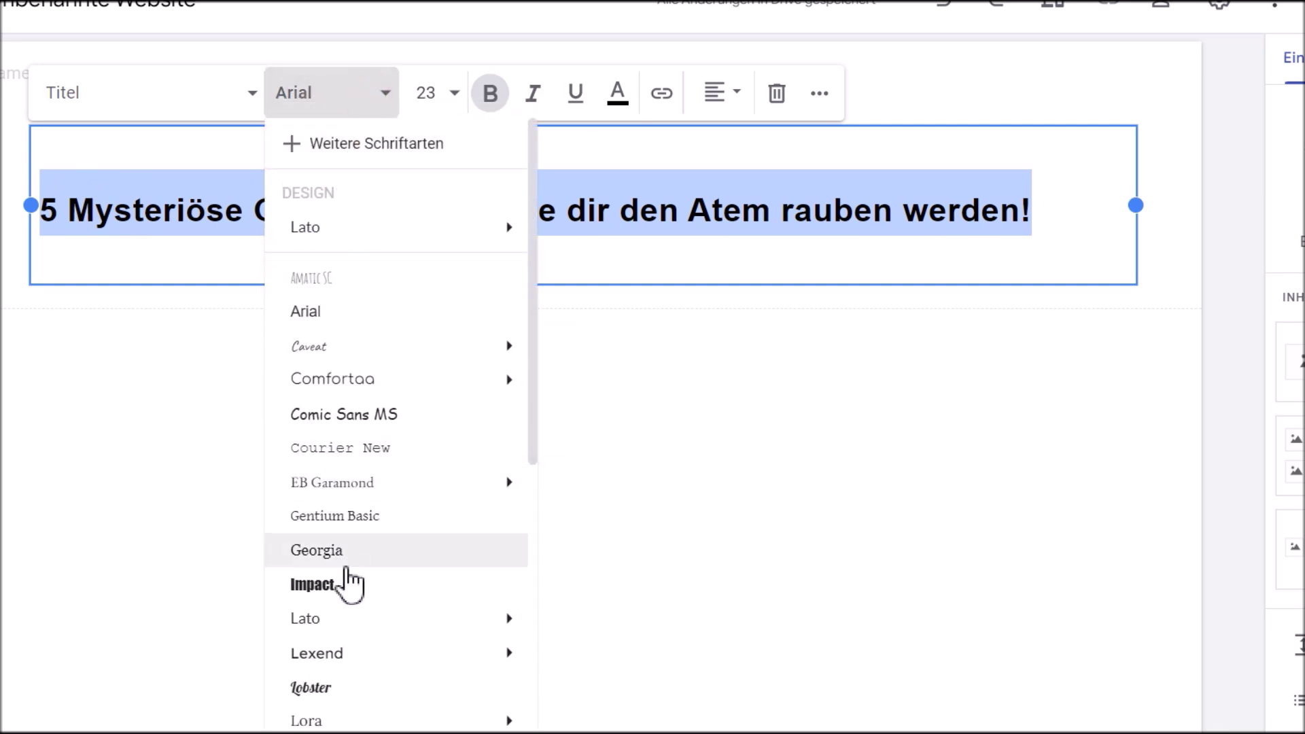
left_click(317, 584)
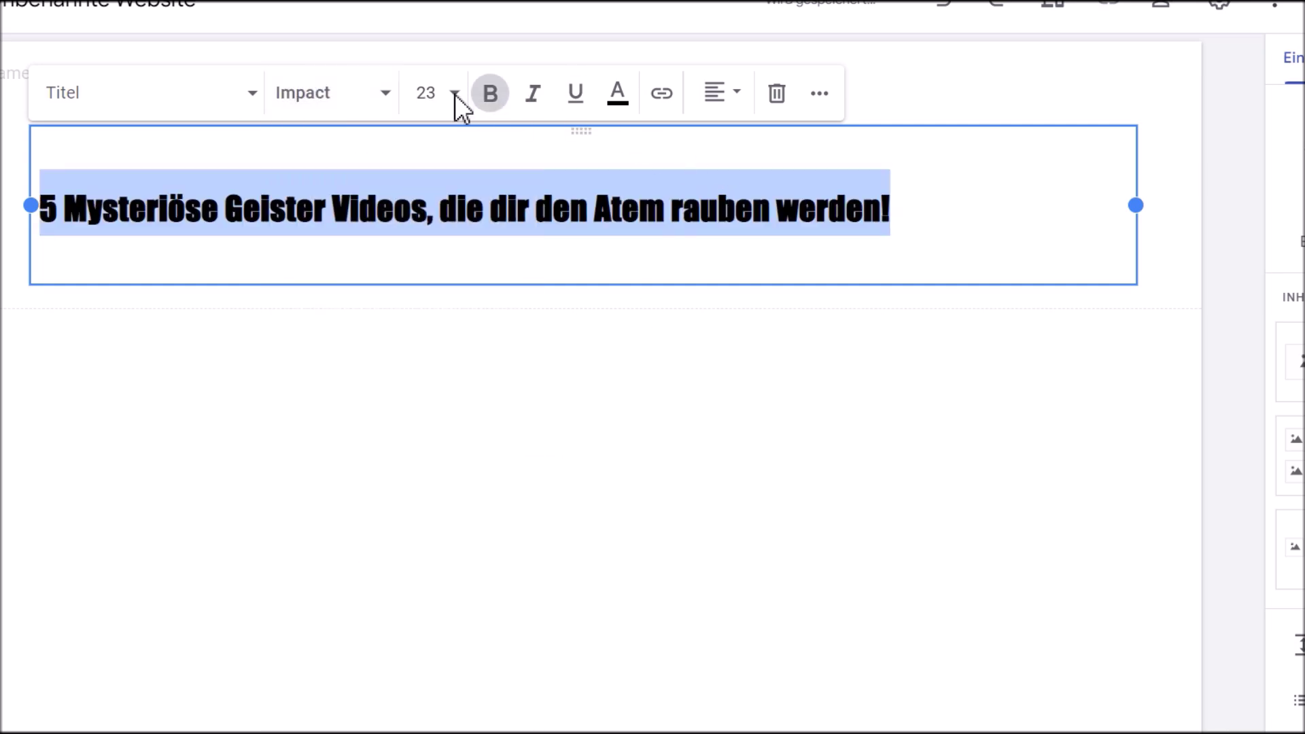
- Change the page title's font to Lexend and set its size to 36
left_click(381, 97)
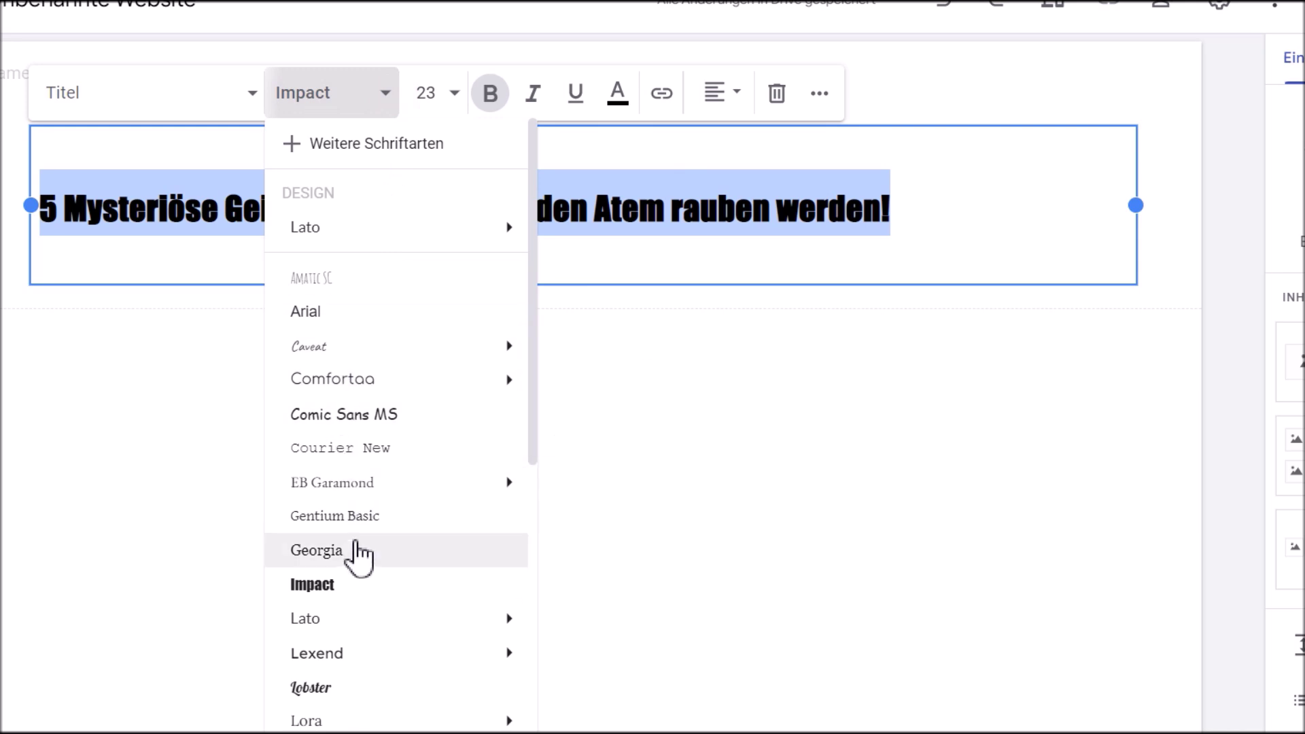
scroll(373, 544, "down", 3)
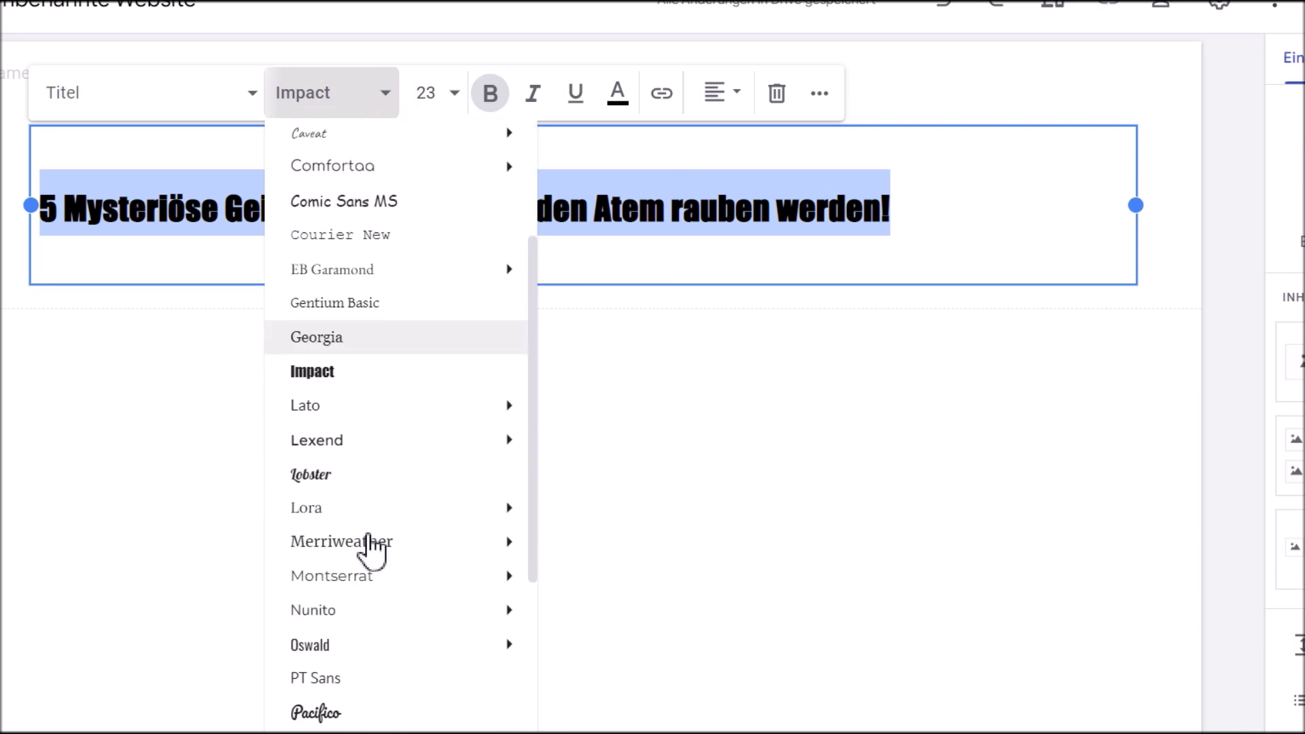
left_click(335, 450)
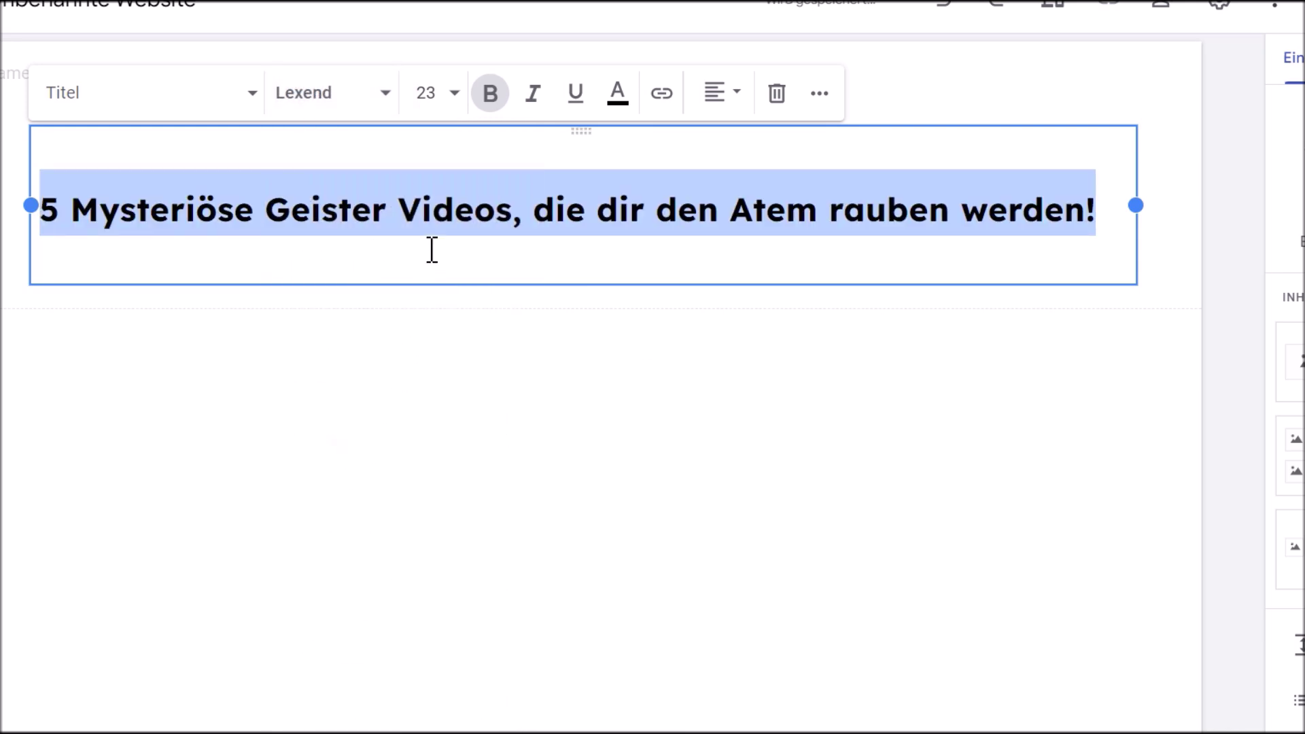
left_click(452, 95)
scroll(425, 585, "down", 2)
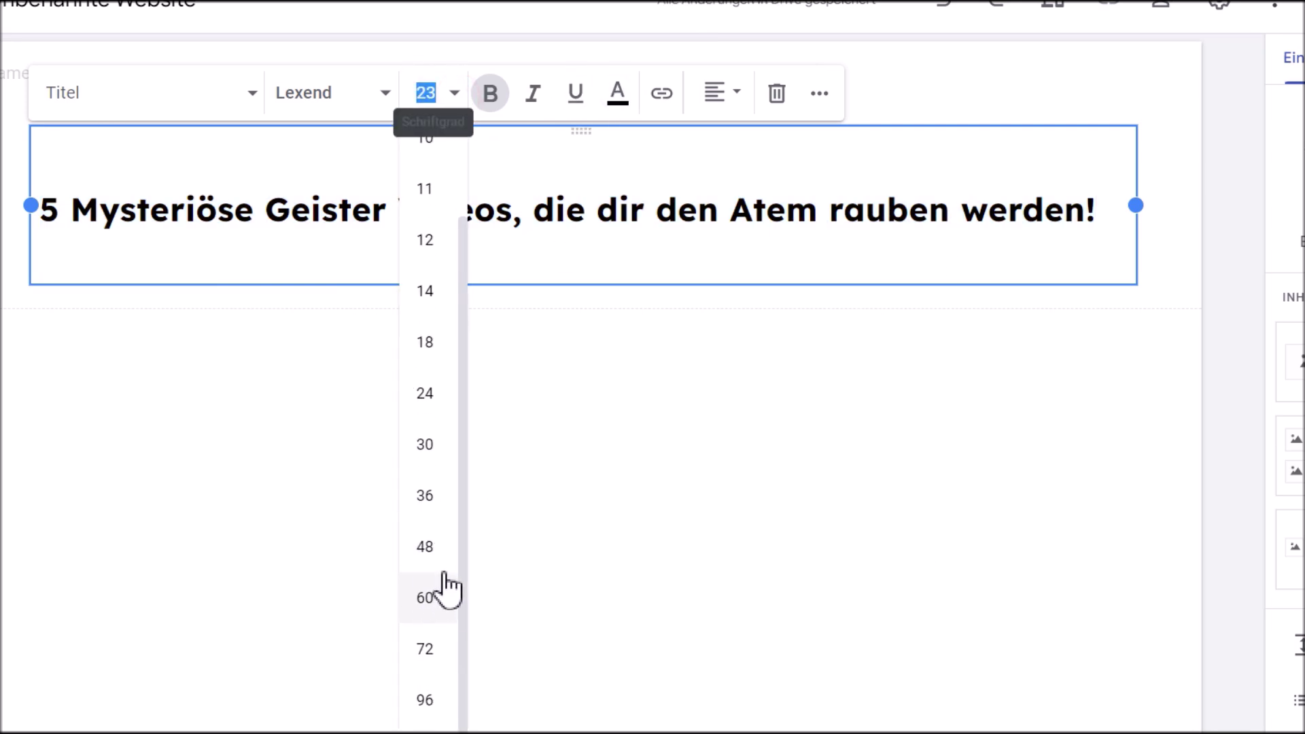
left_click(431, 504)
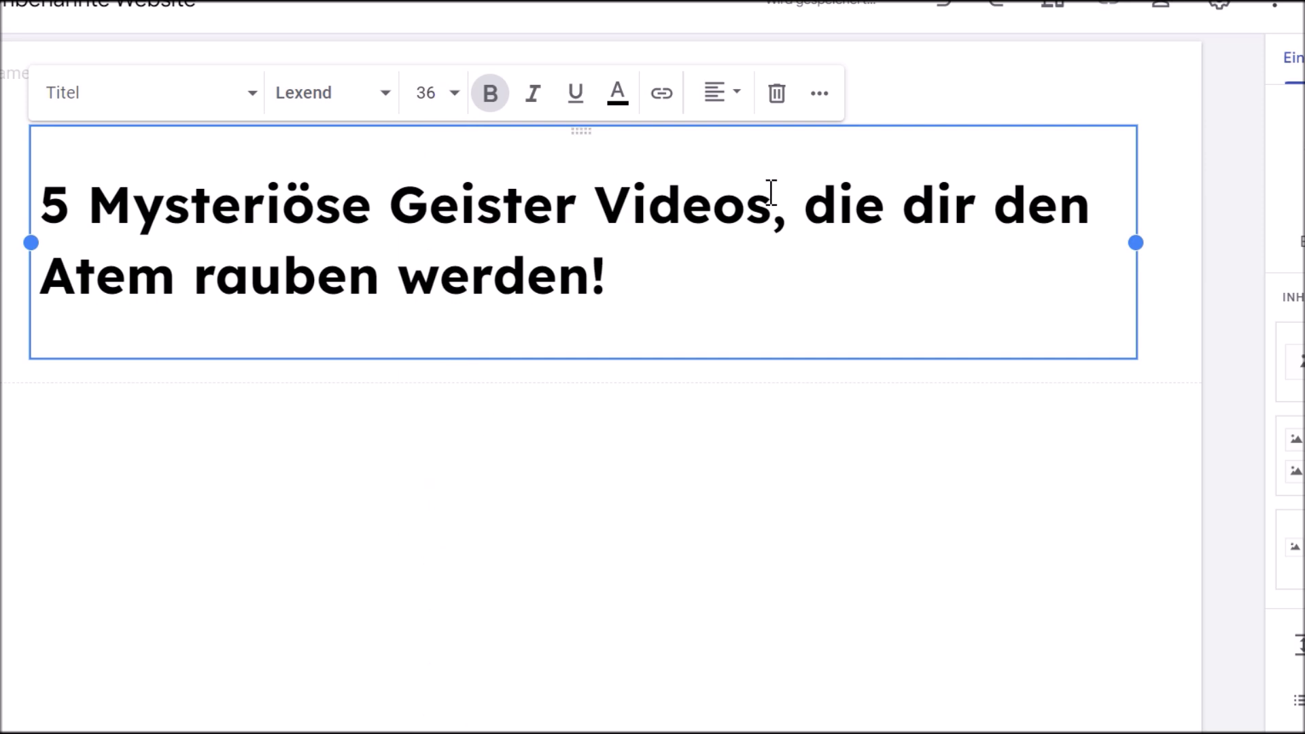
- Centre-align the two-line page title "5 Mysteriöse Geister Videos, die dir den Atem rauben werden!"
left_click_drag(667, 287, 22, 190)
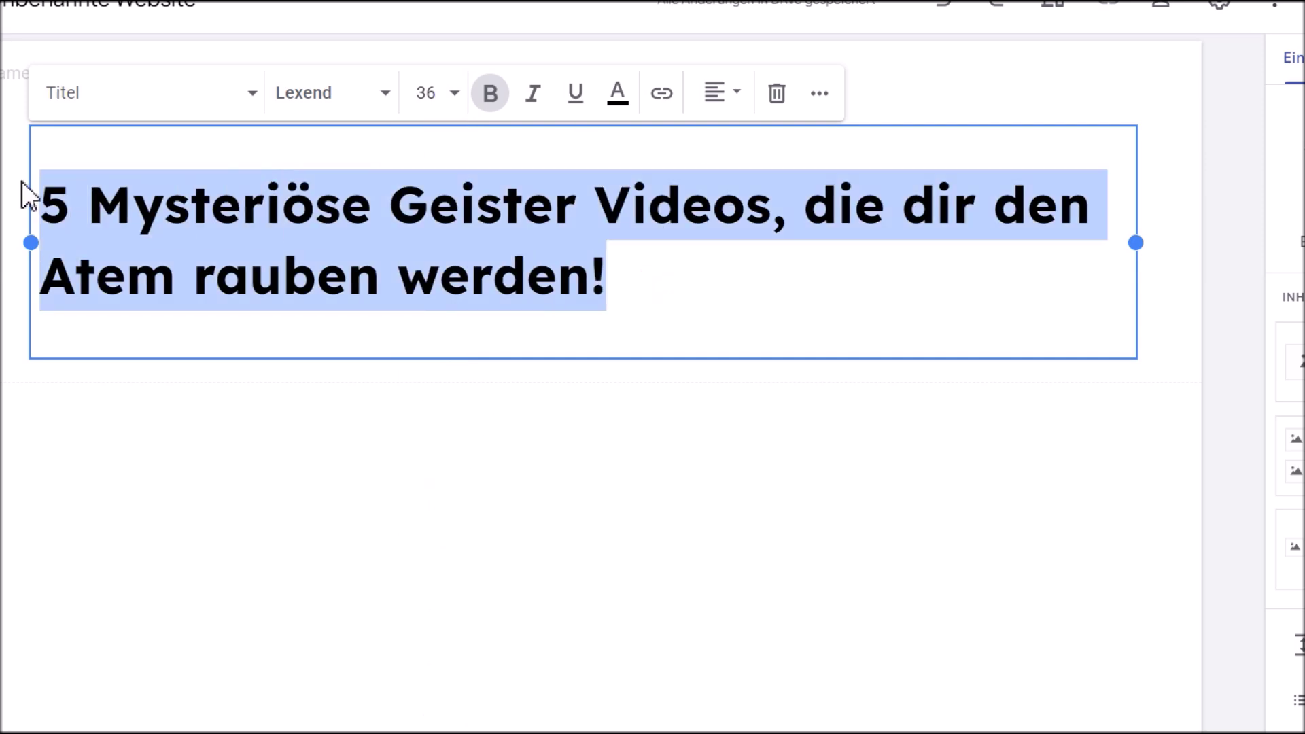
left_click(716, 97)
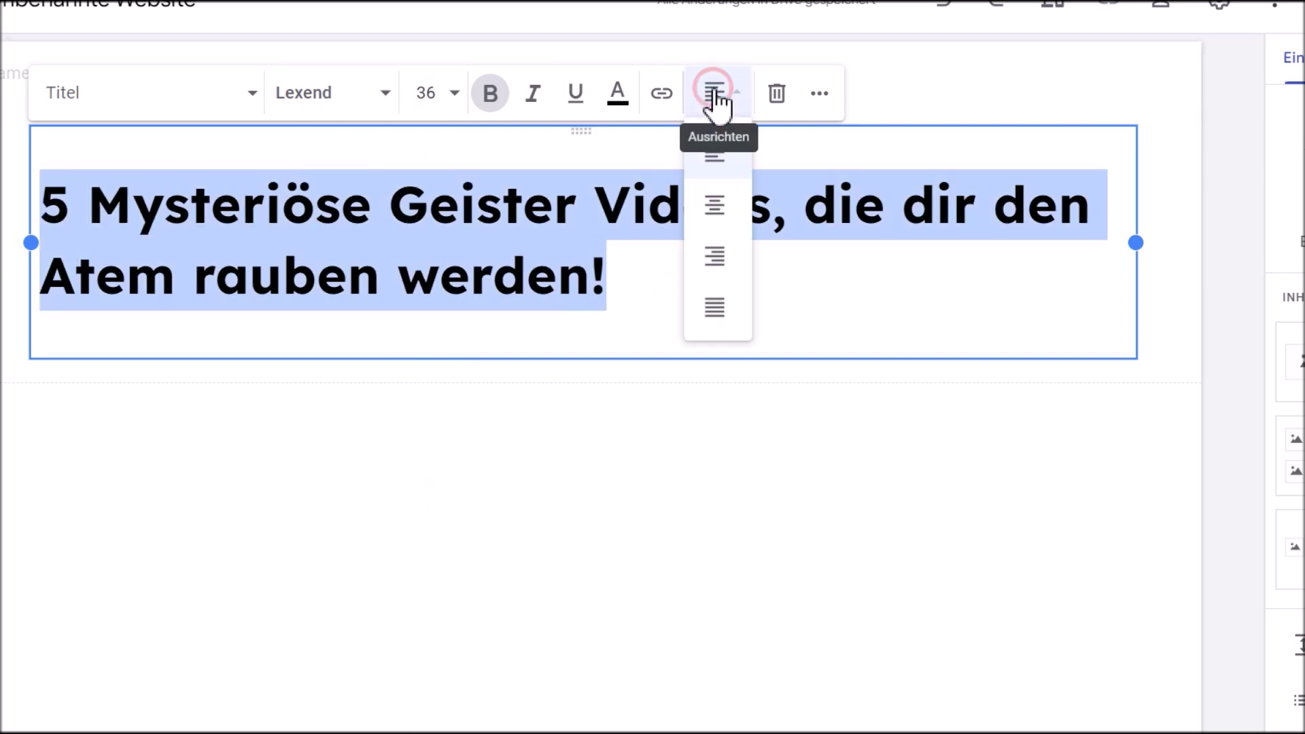
left_click(715, 203)
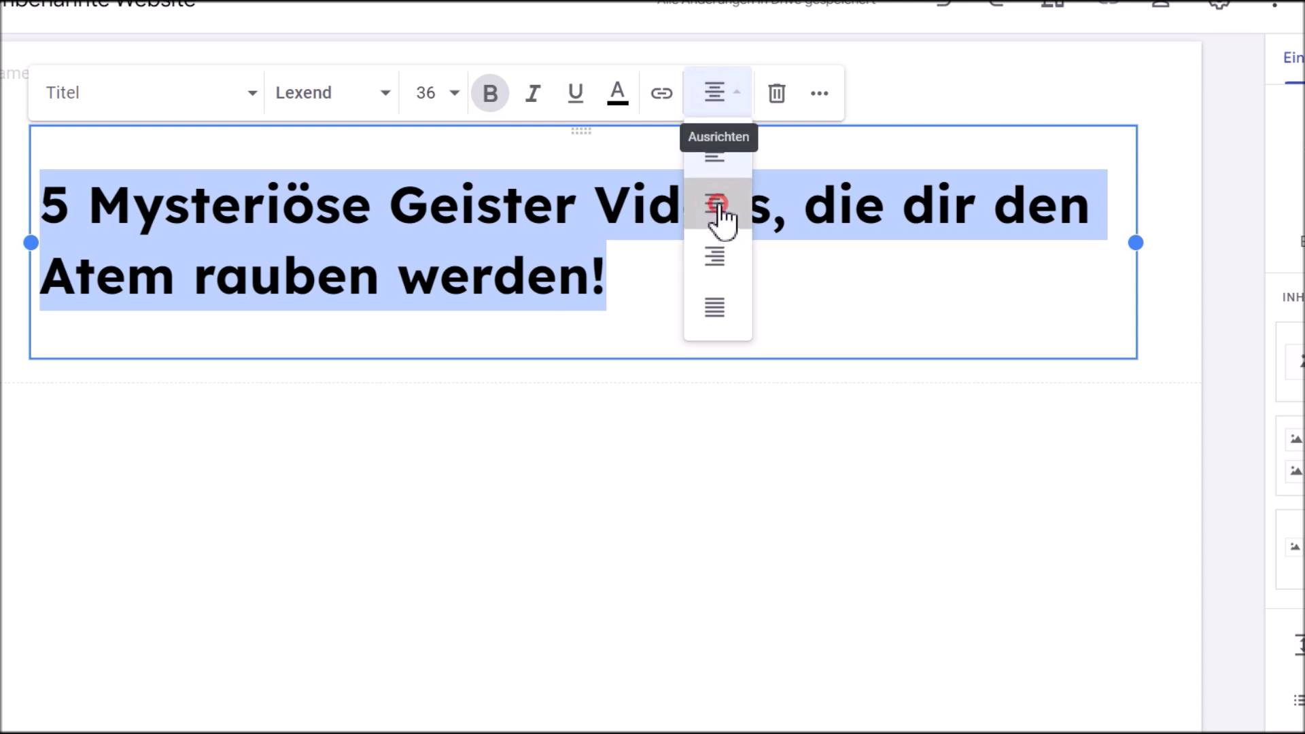
left_click(630, 445)
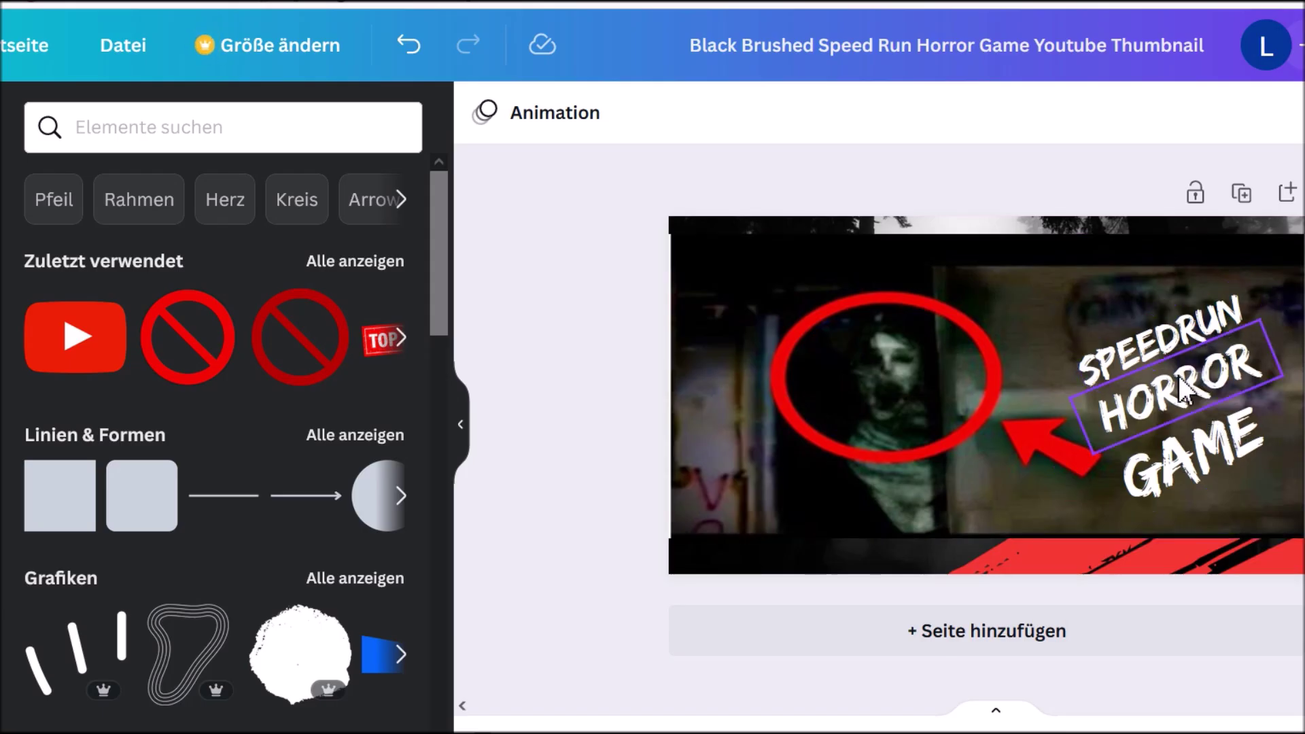
- In the Canva thumbnail, replace the text "SPEEDRUN" with "5 GEISTER" and "HORROR" with "AUF"
left_click(1221, 330)
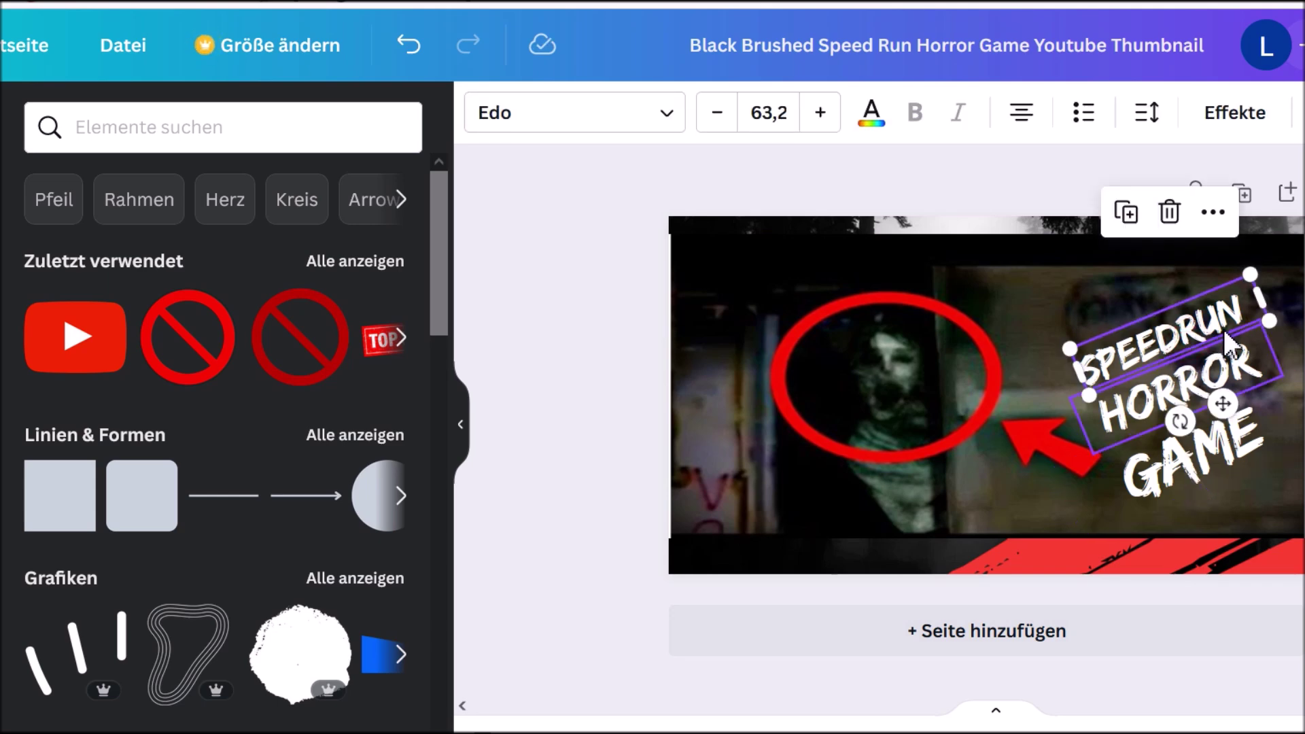
double_click(1247, 311)
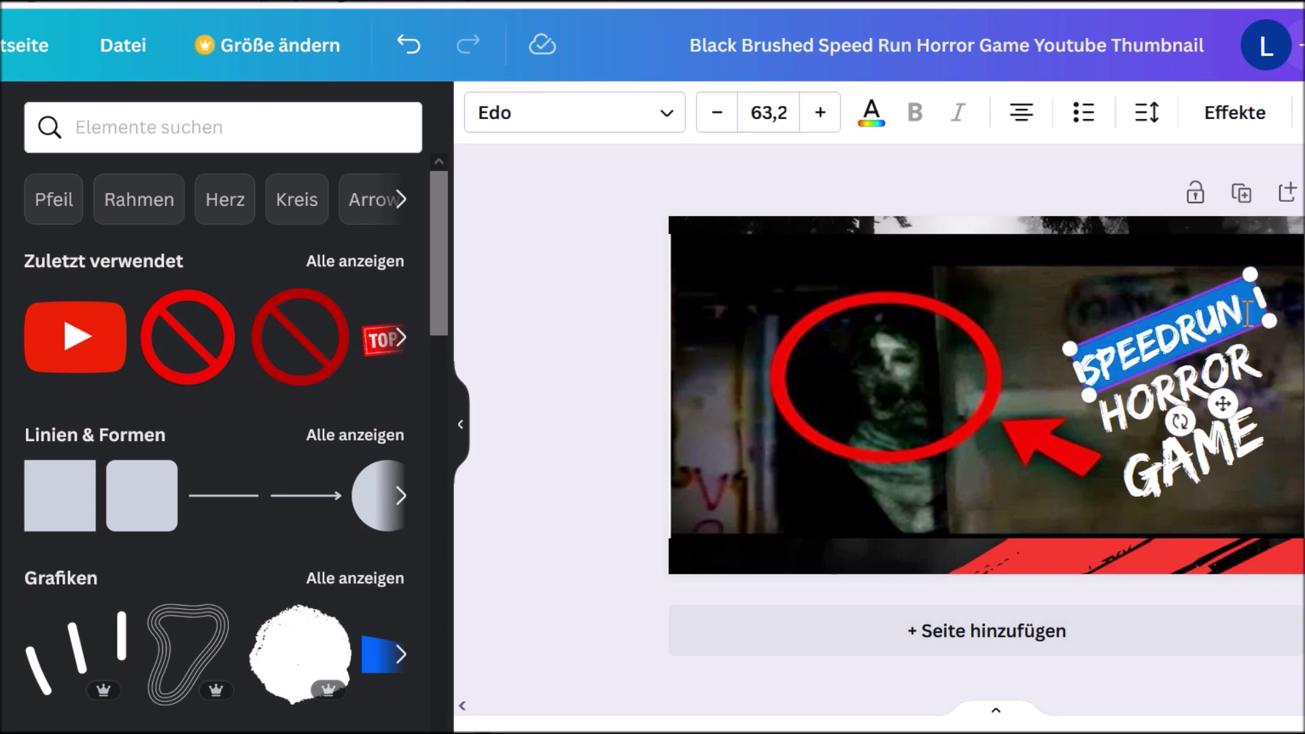
type("5 GEISTER")
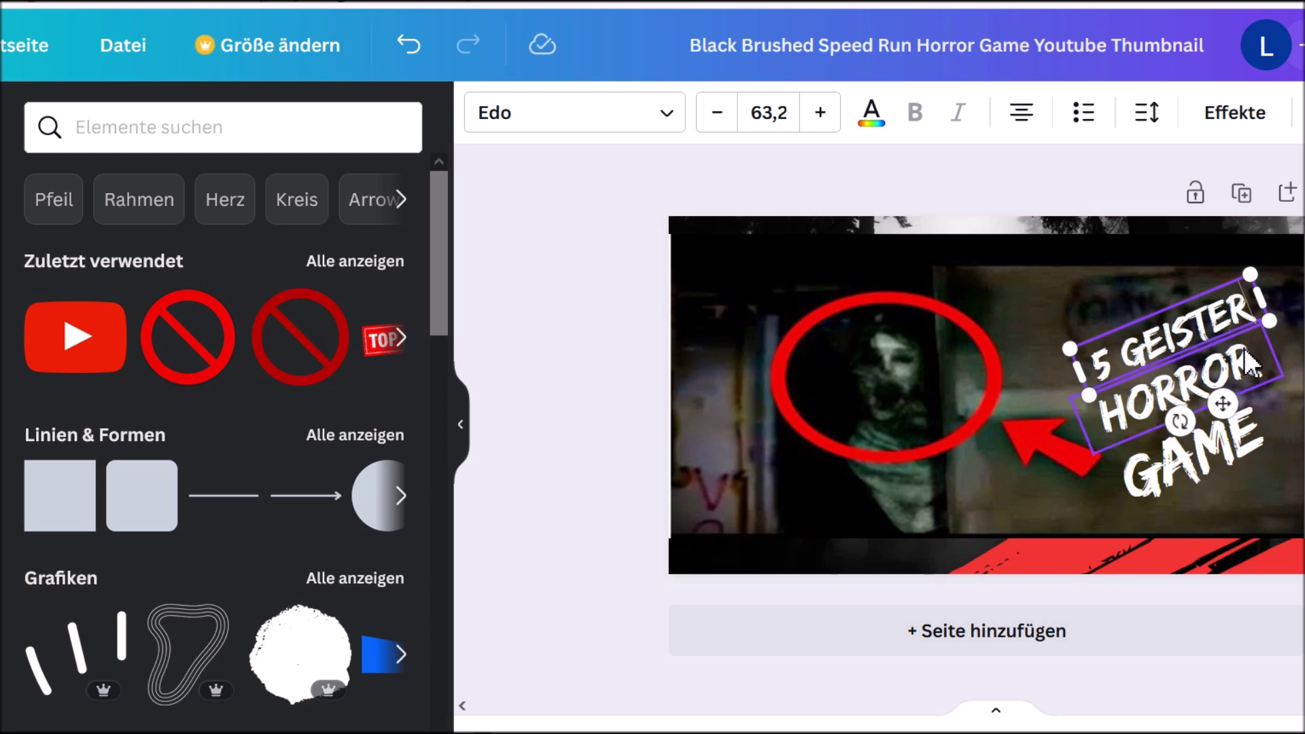
left_click(1244, 348)
double_click(1244, 350)
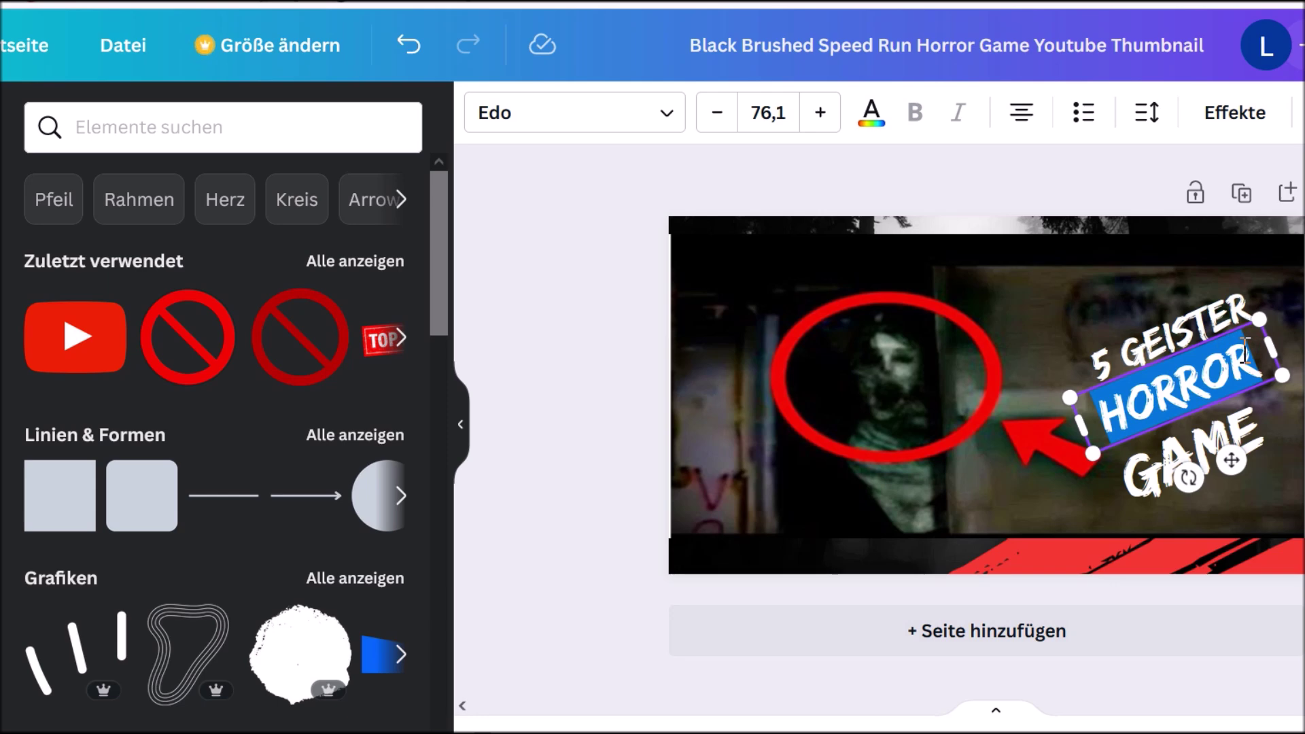
type("AUF")
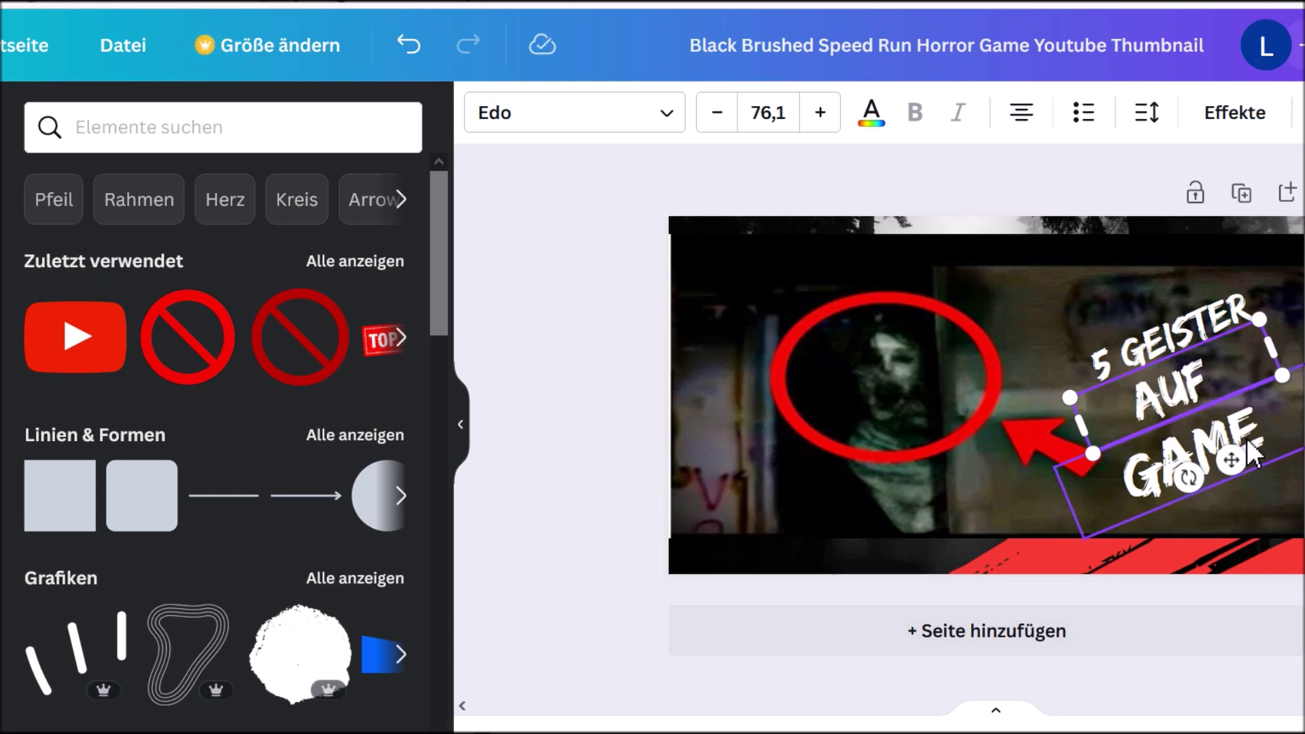
- Replace the thumbnail's lowest text line "GAME" with "VIDEO"
left_click(1250, 452)
double_click(1253, 424)
type("C")
key("BackSpace")
type("VIDE")
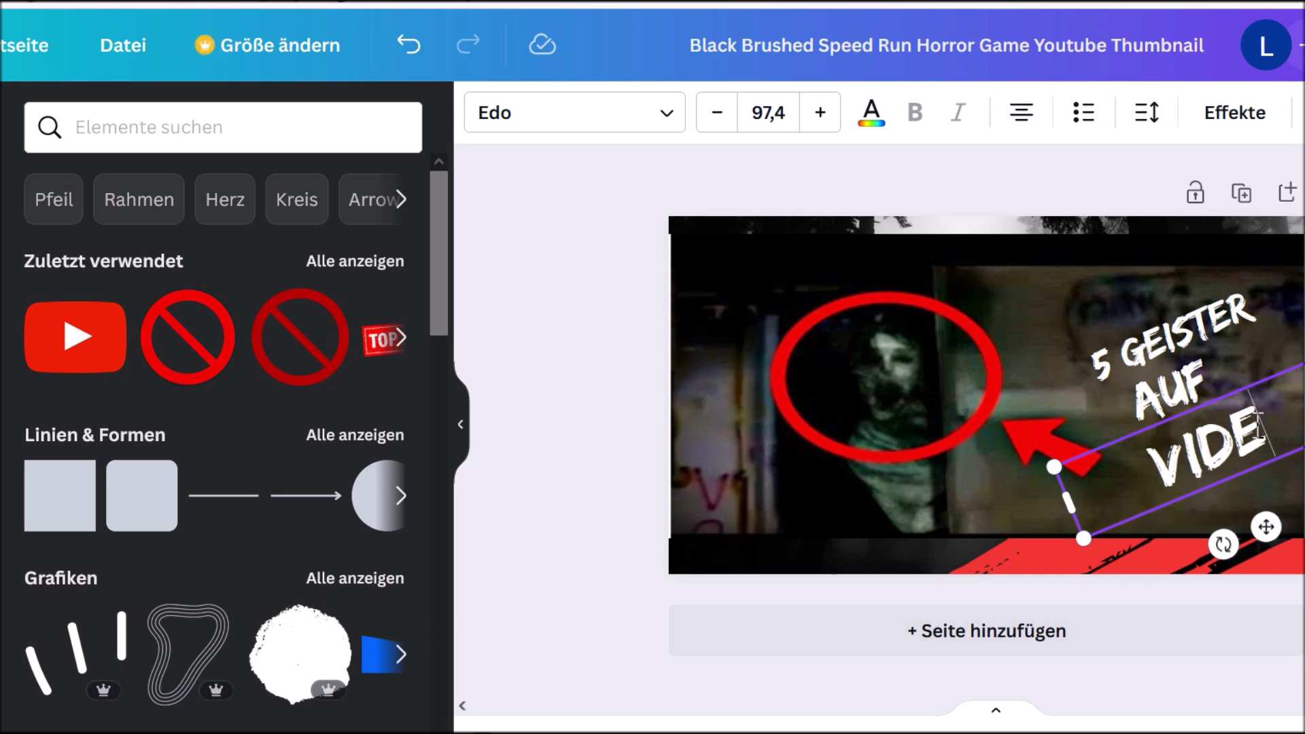
type("O")
left_click_drag(1085, 539, 1081, 466)
key("ctrl+z")
key("ctrl+z")
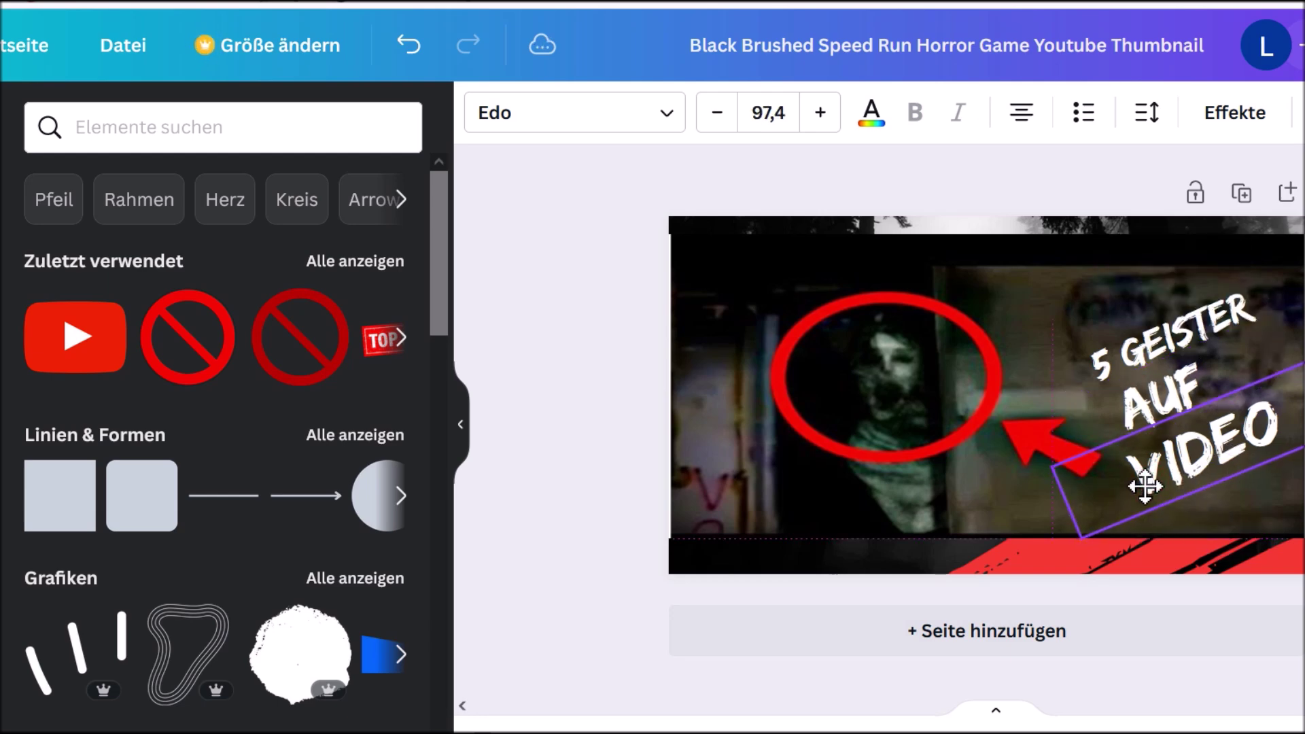
- Shift the "AUF" and "VIDEO" lines slightly left on the thumbnail and enlarge the "5 GEISTER" line above them
left_click(1139, 439)
left_click(1133, 341)
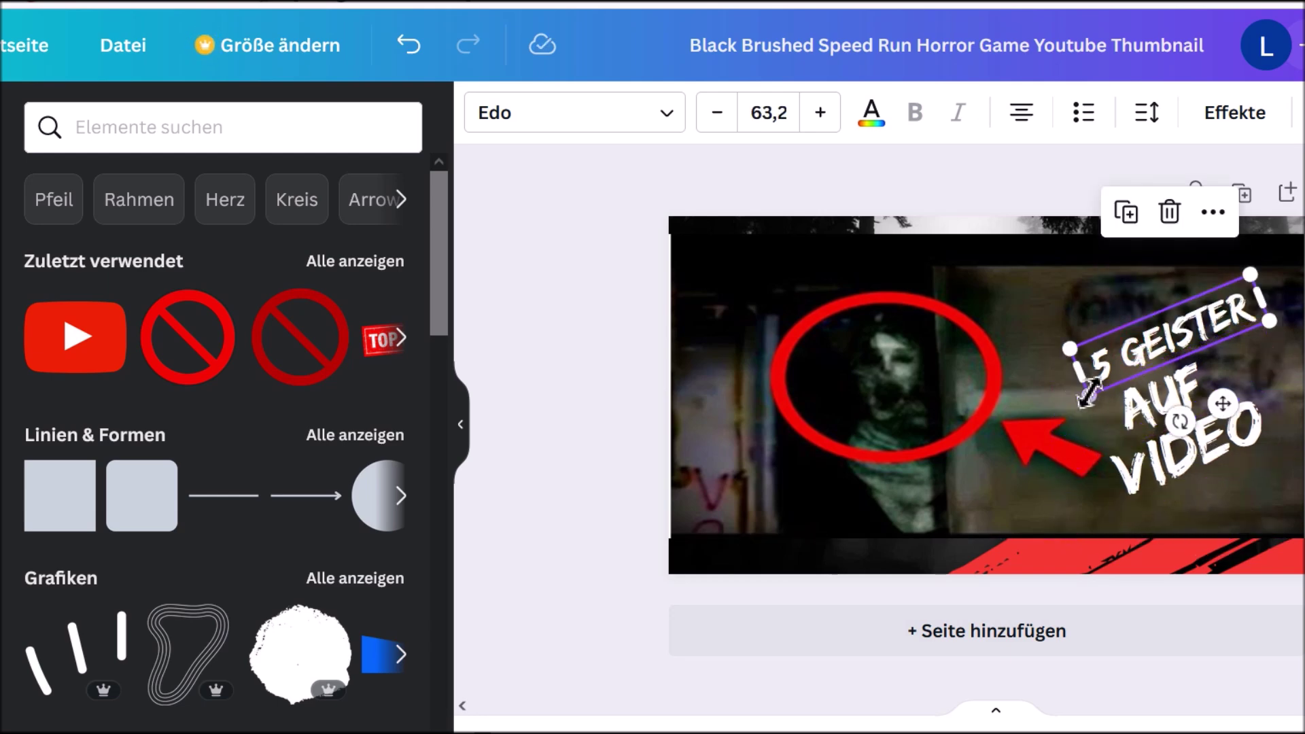
left_click_drag(1070, 349, 1013, 338)
key("Escape")
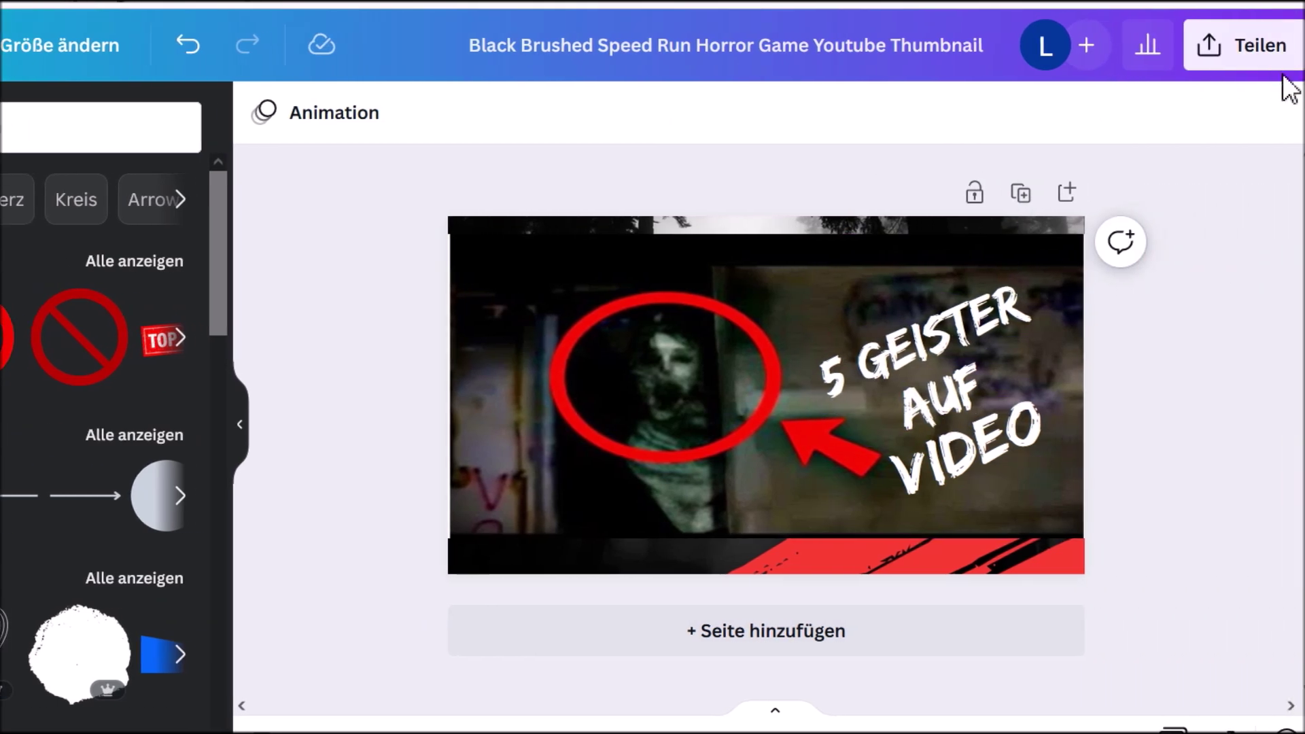
- Open the thumbnail's sharing options, switch back to Google Sites and upload the thumbnail image beneath the page title
left_click(1244, 54)
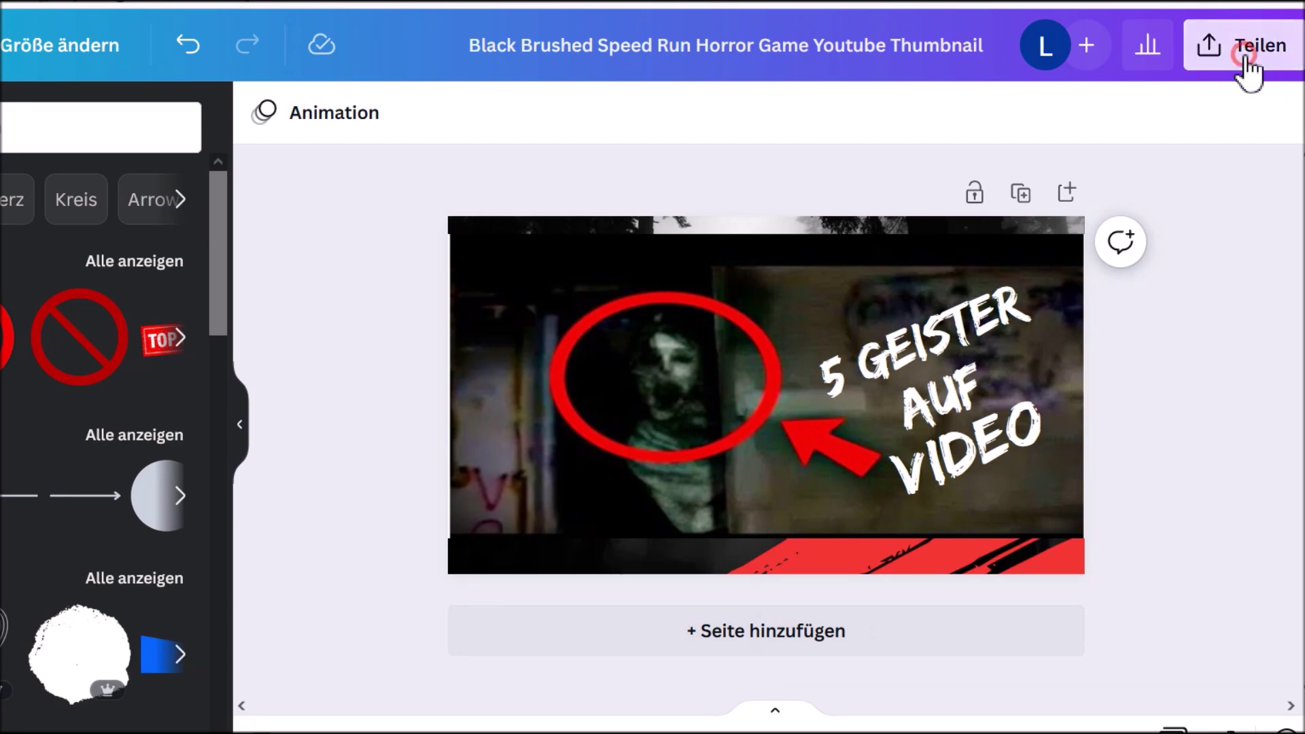
scroll(1020, 496, "down", 2)
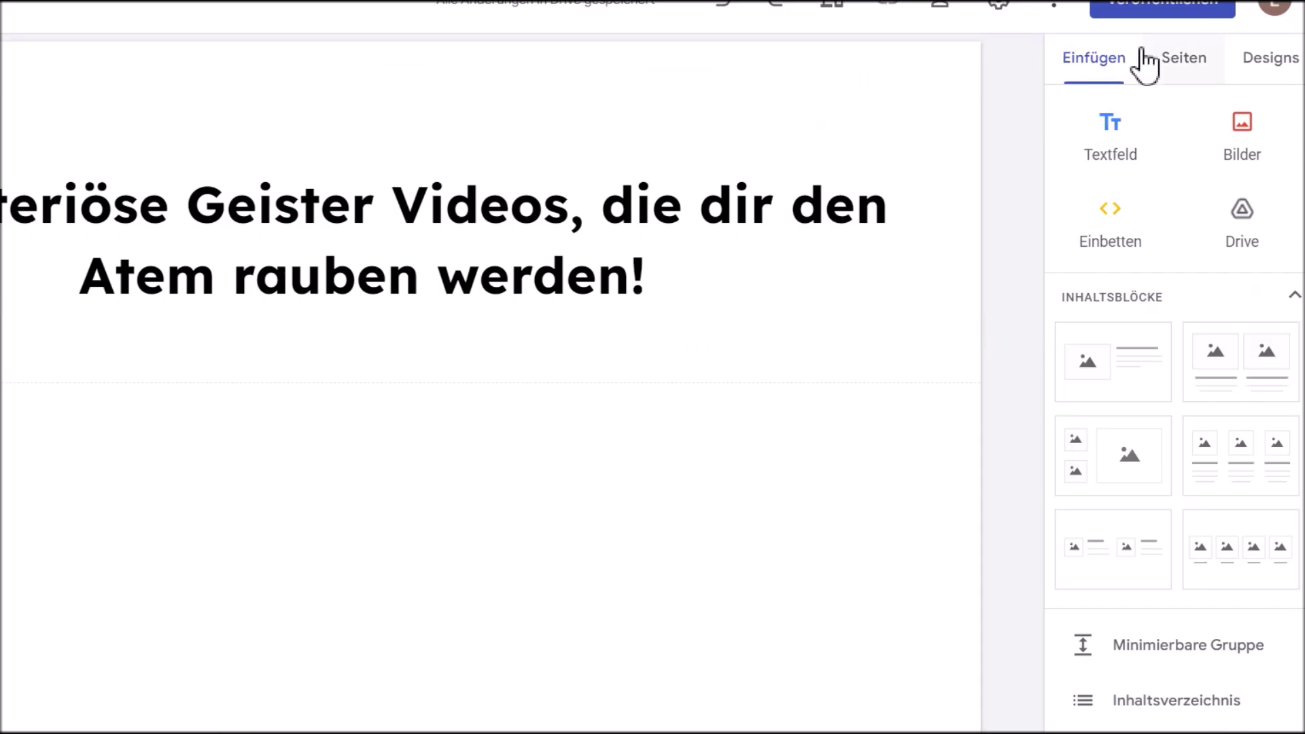
left_click(1239, 166)
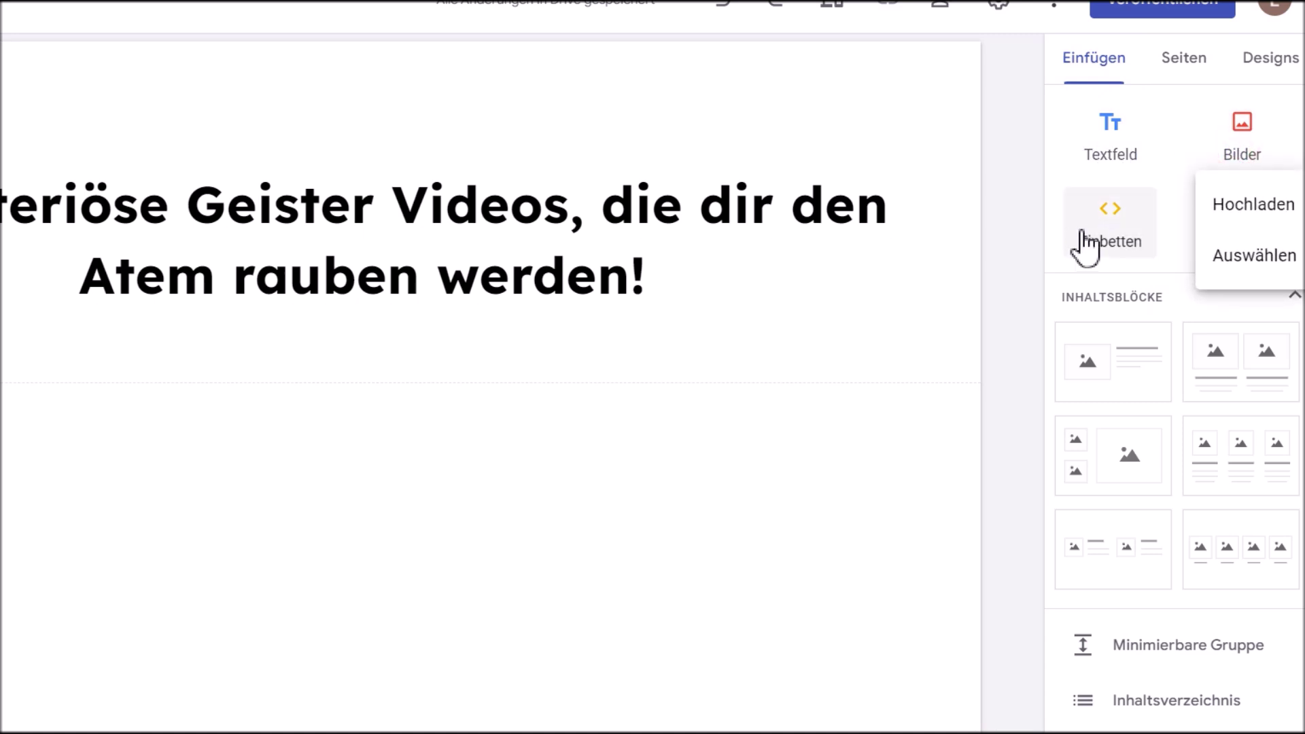
left_click(1239, 204)
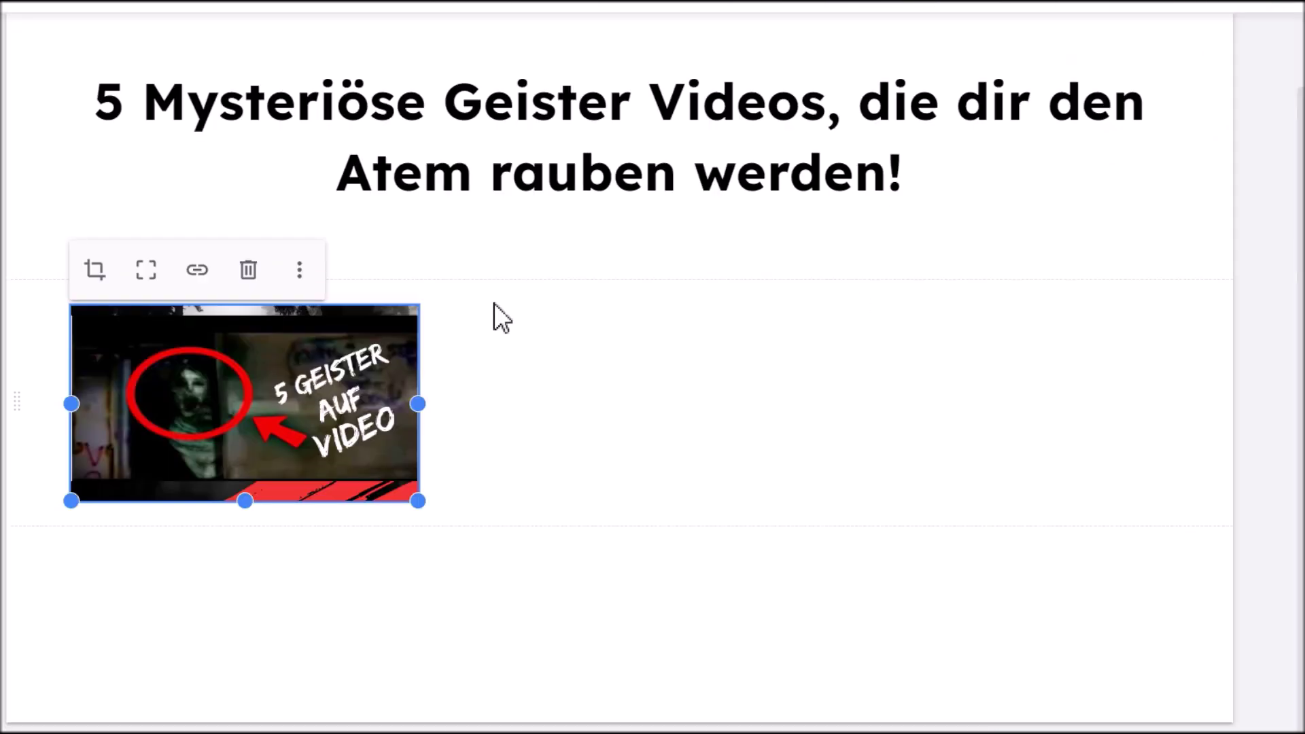
- Position the uploaded thumbnail beneath the title and enlarge it to the full width of the content area
left_click_drag(312, 397, 664, 410)
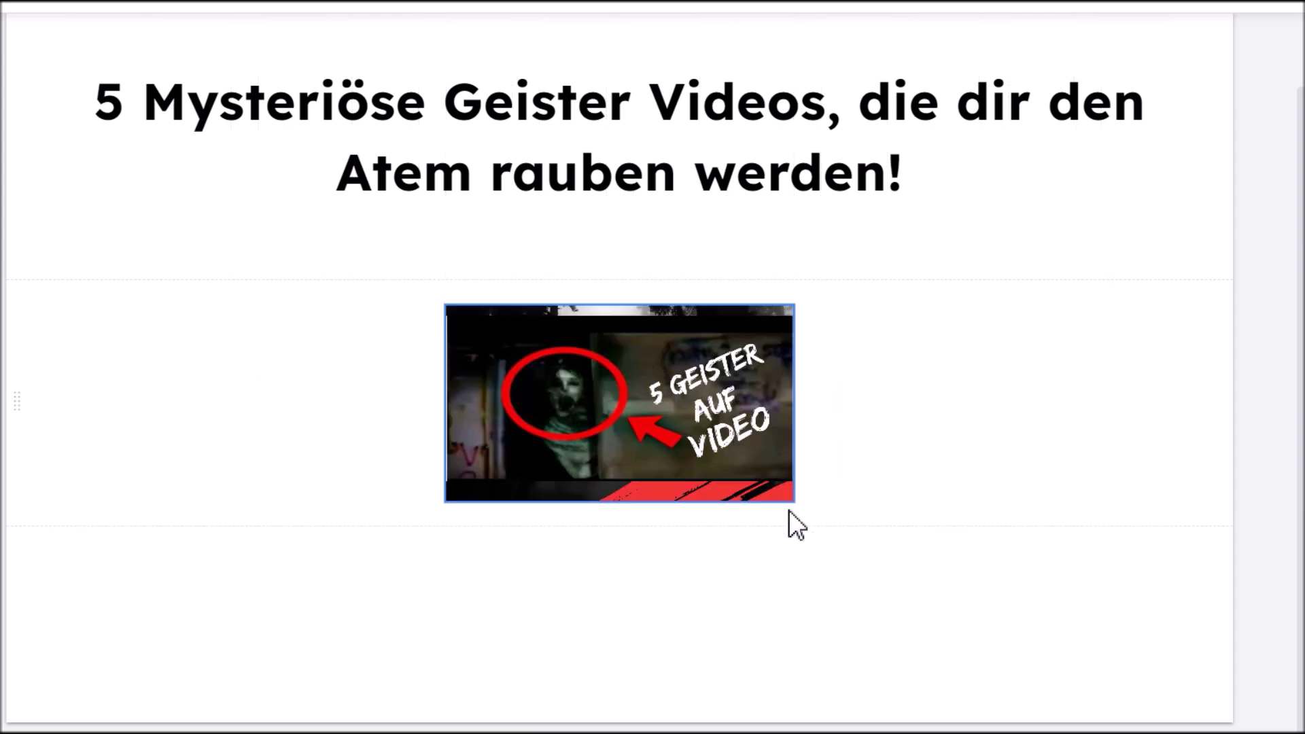
left_click_drag(772, 466, 781, 475)
mouse_move(577, 443)
left_mouse_down()
mouse_move(589, 444)
mouse_move(572, 442)
left_mouse_up()
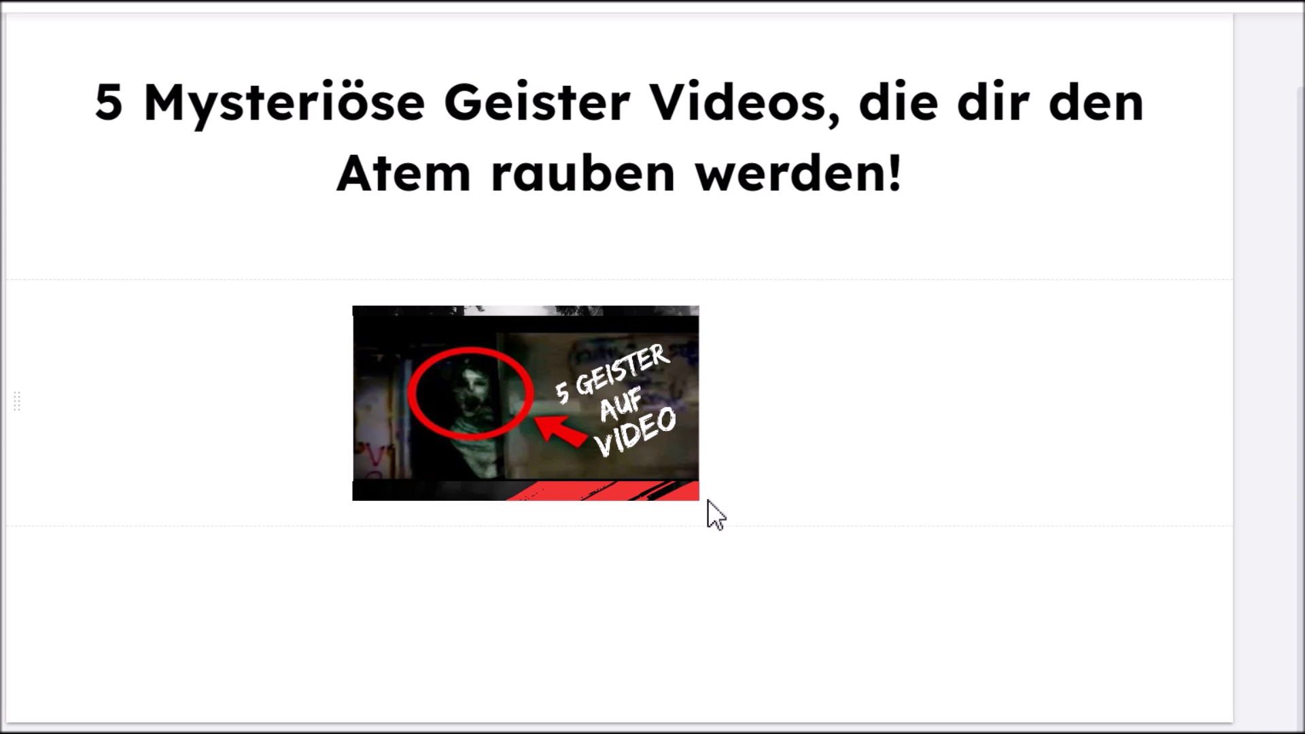
left_click(691, 496)
left_click_drag(700, 503, 1102, 731)
left_click_drag(707, 559, 472, 262)
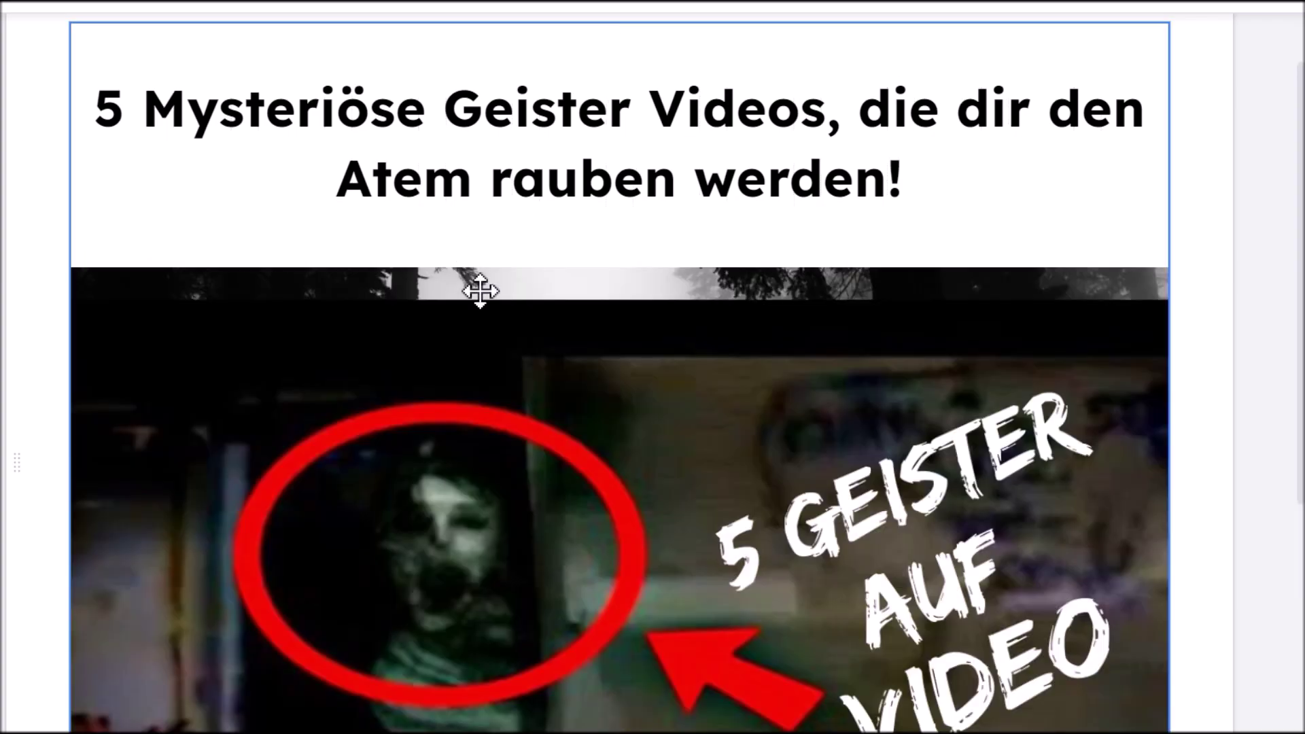
- Check the thumbnail's fit on the page, insert a new text box and place it directly below the thumbnail
scroll(850, 353, "down", 4)
scroll(1110, 417, "up", 5)
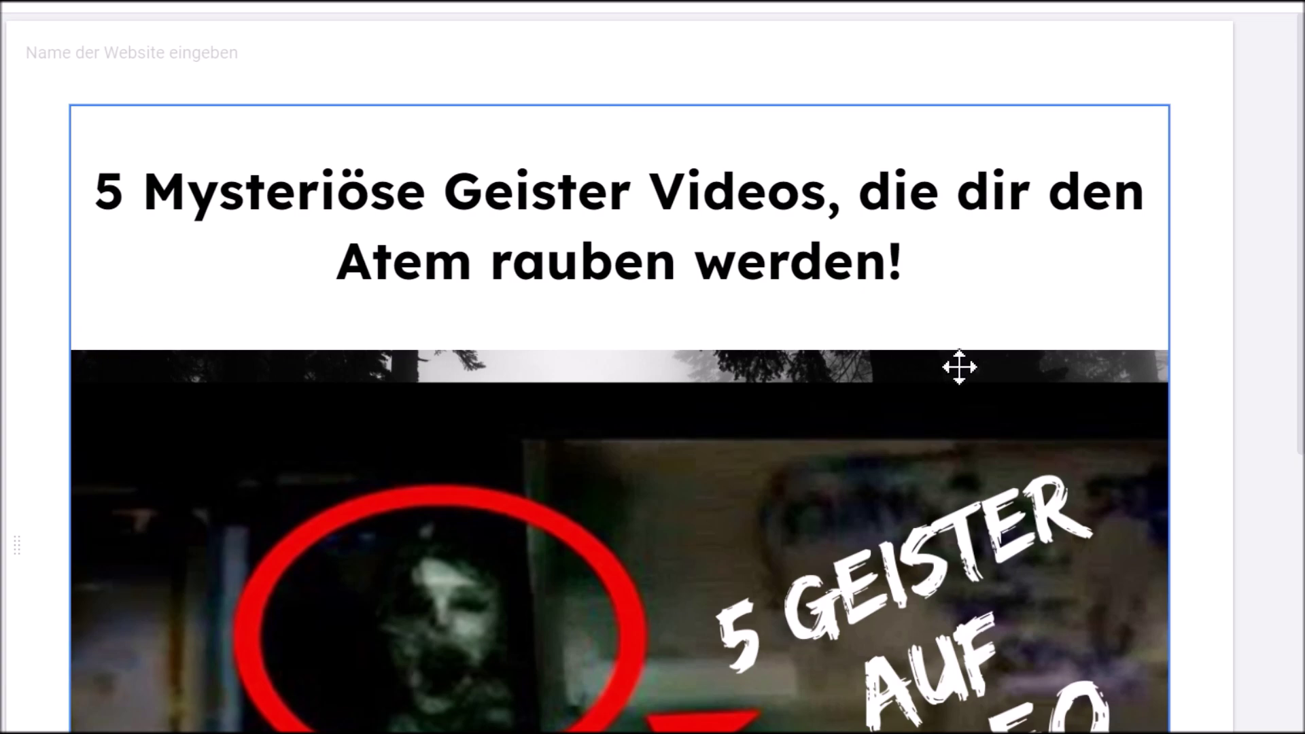
scroll(804, 204, "down", 6)
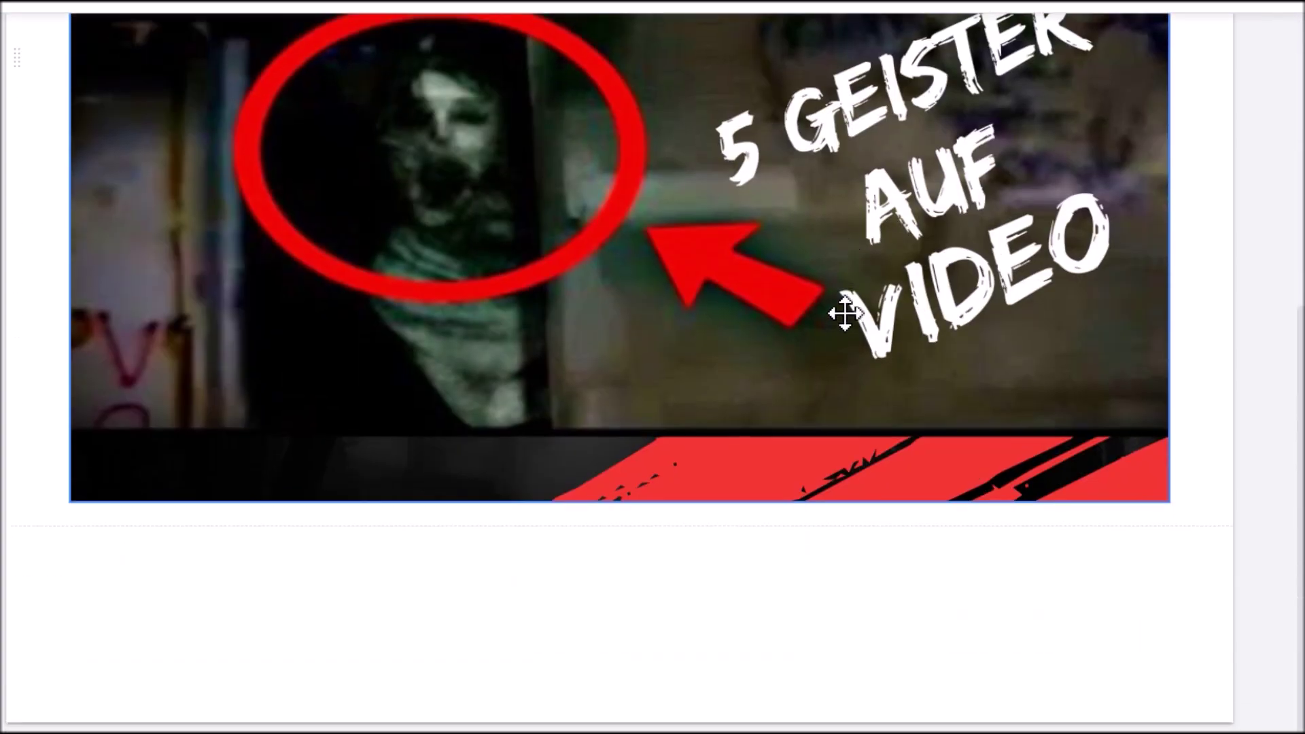
scroll(793, 406, "up", 6)
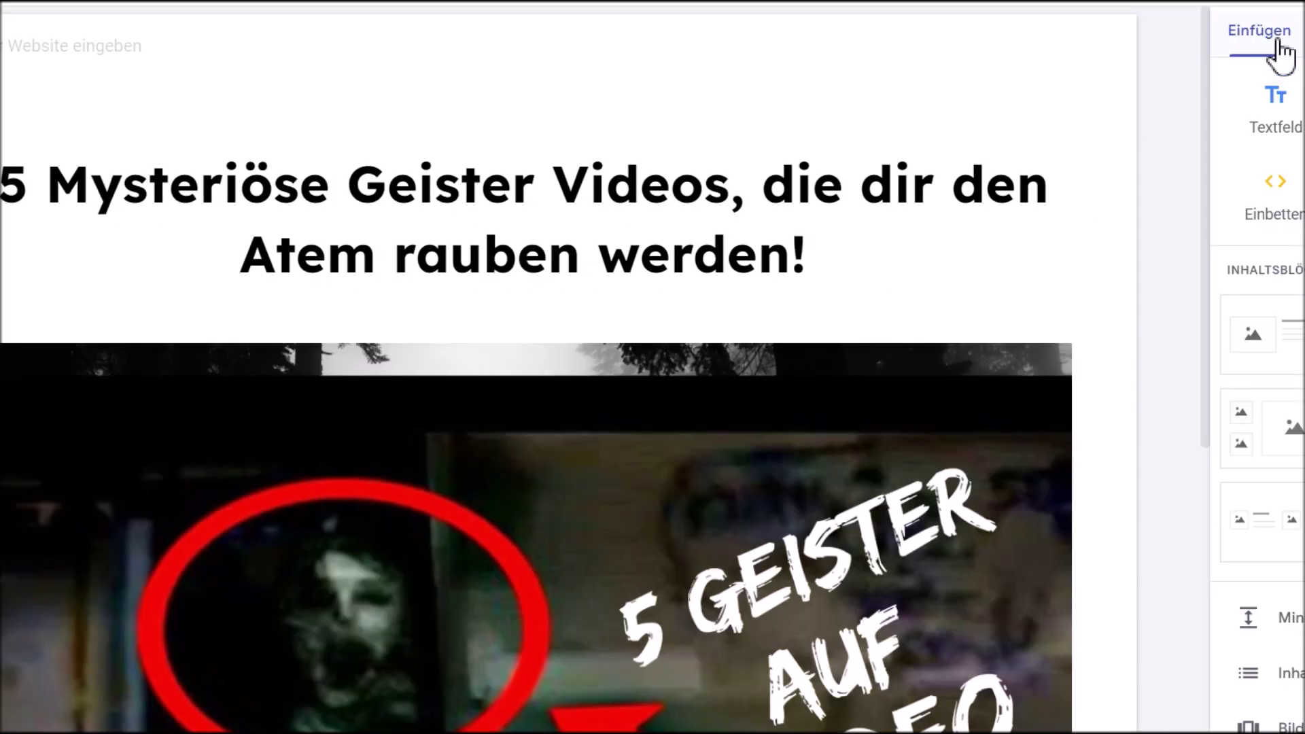
left_click(1258, 115)
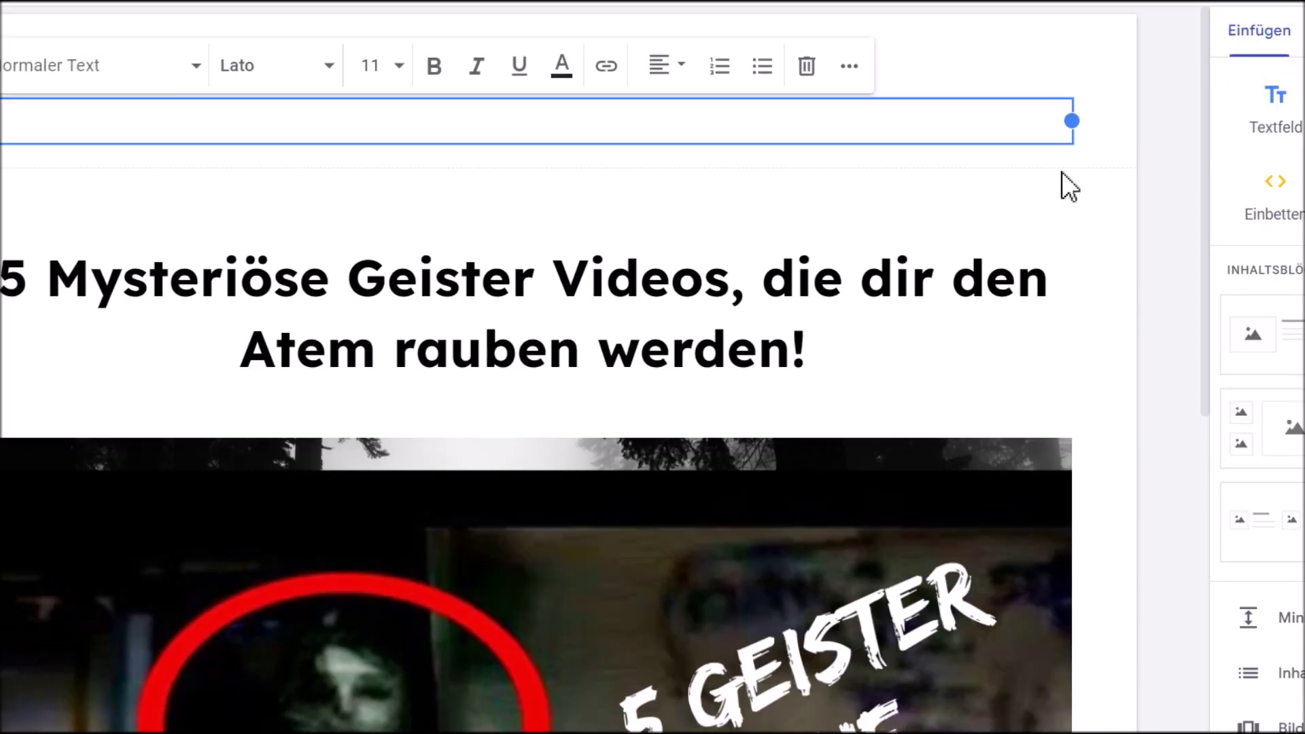
left_click_drag(647, 136, 571, 568)
left_click(338, 475)
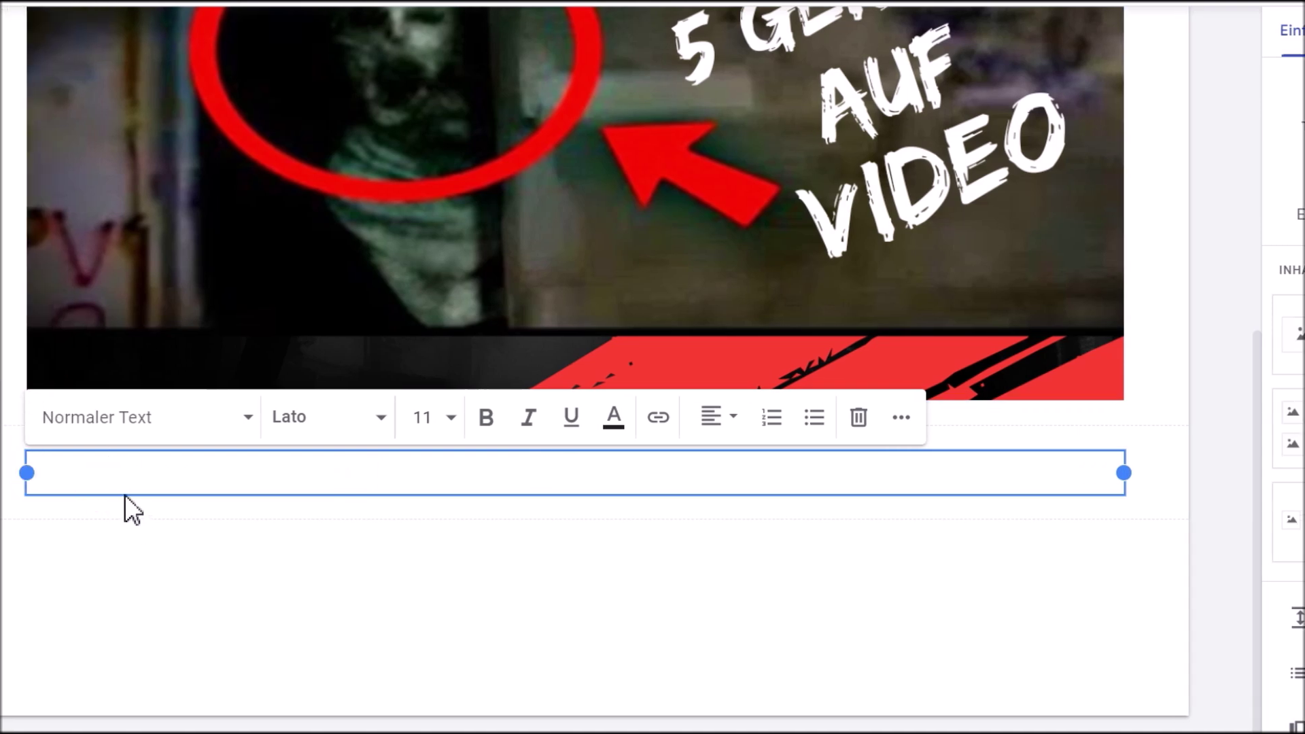
- Enter the call to action ">>>(18+) KLicke HIER, um das komplette Video zu sehen!" in the text box below the thumbnail
type(">>>(18+")
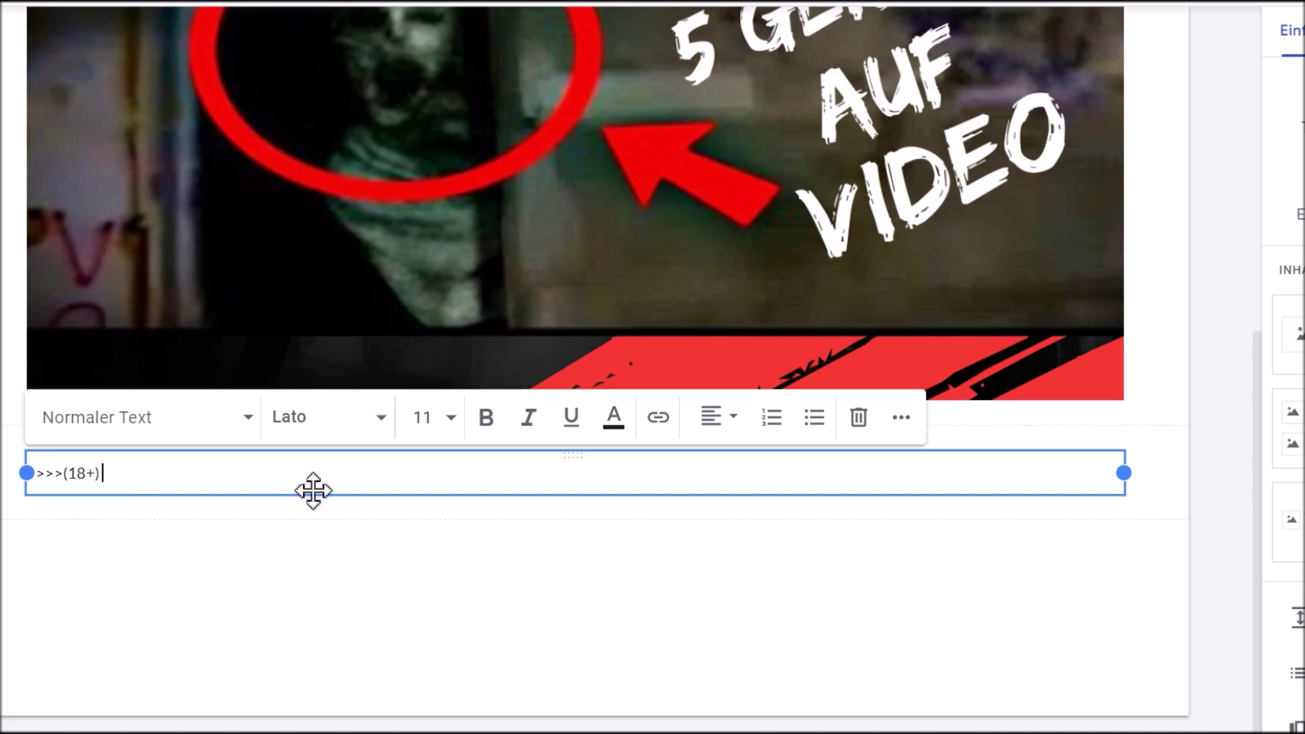
scroll(356, 560, "up", 2)
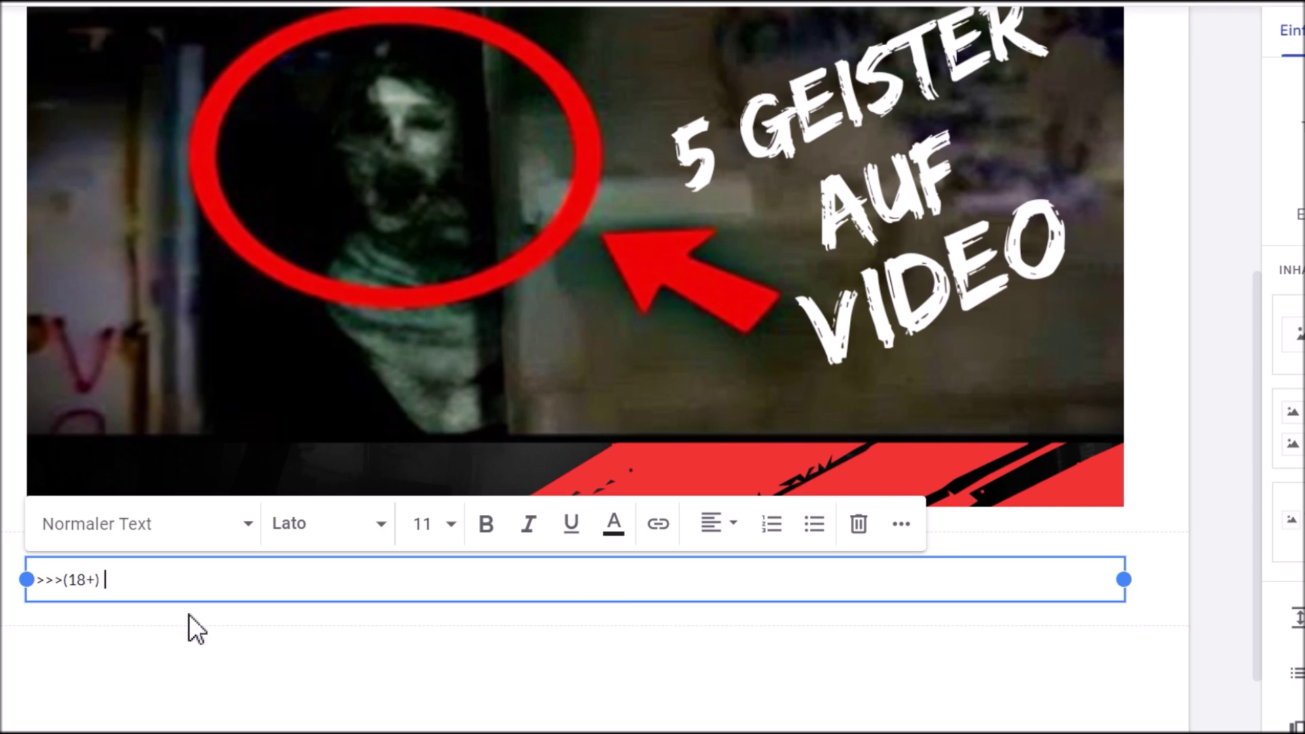
type("KLic")
type("ke")
type(" HIER")
type(".")
type(" um das")
type(" komplette")
type(" Video ")
type("zu sehen")
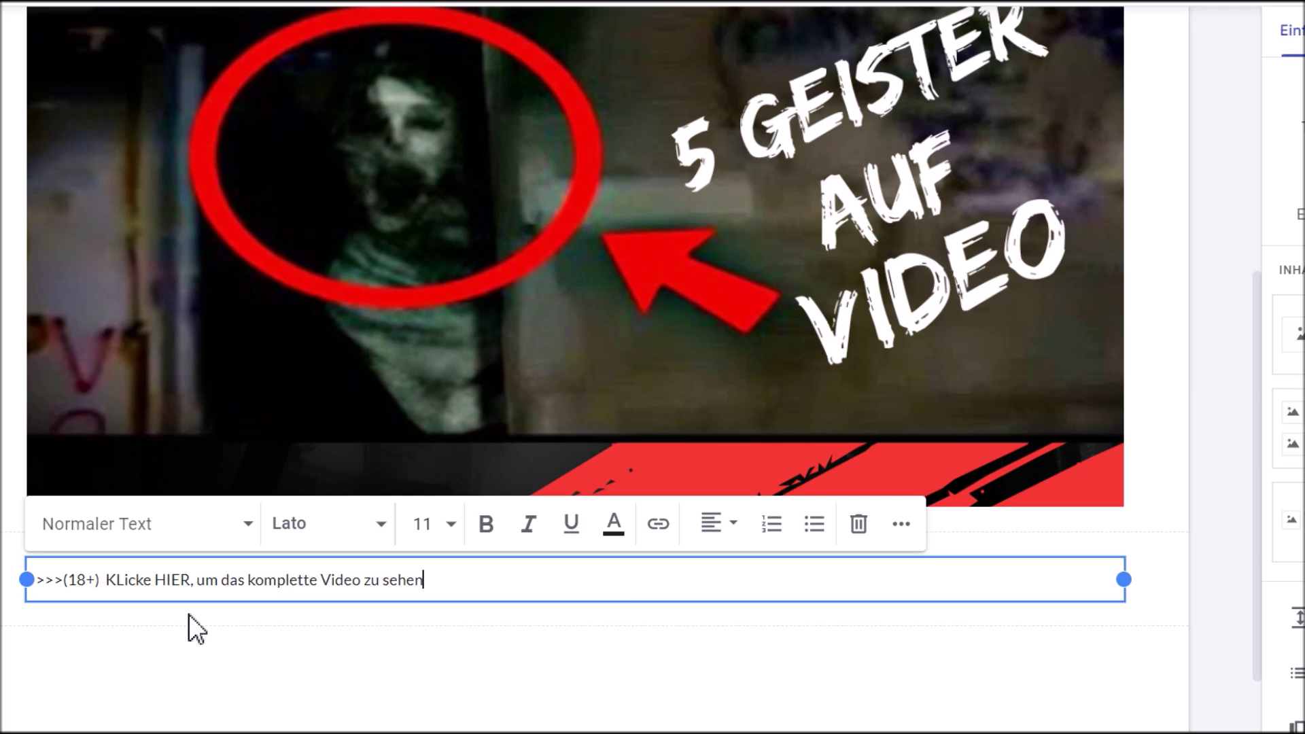
type("!")
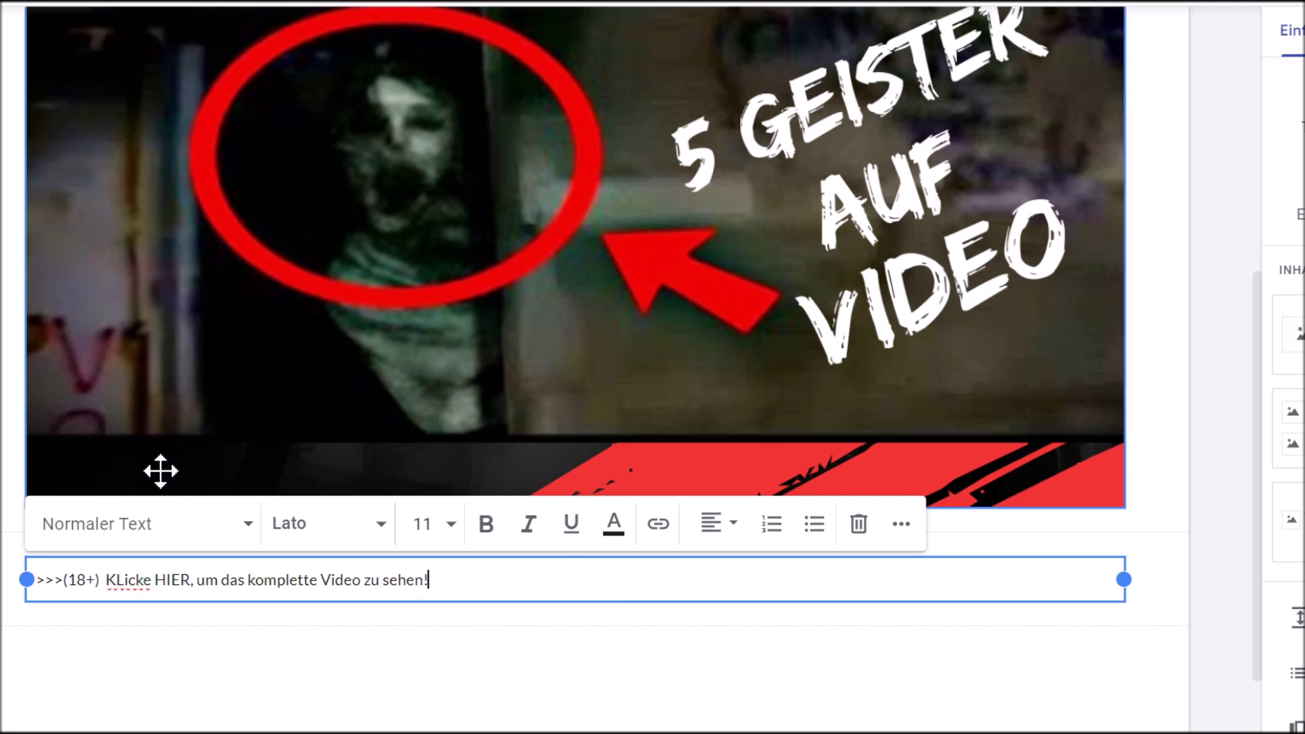
- Center the call-to-action line, make it bold and set its font size to 18
left_click(730, 533)
left_click(712, 670)
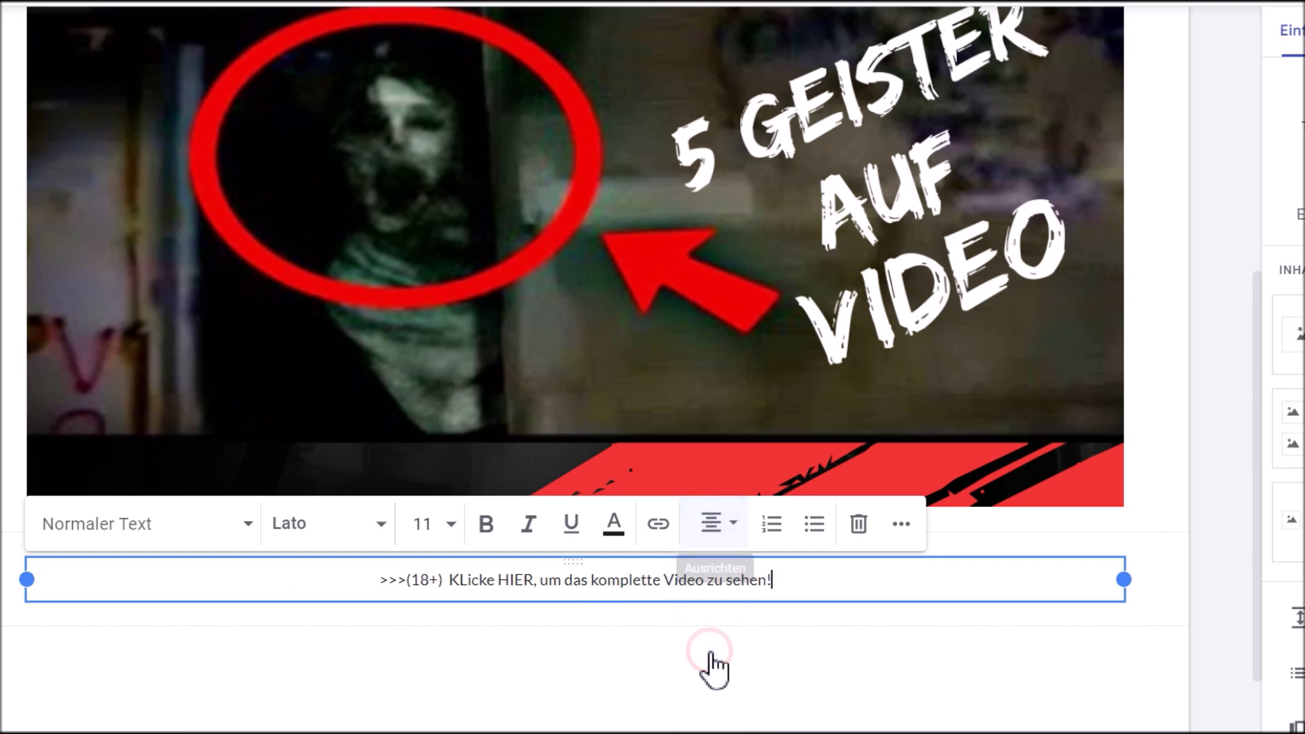
left_click_drag(794, 580, 361, 593)
left_click(487, 524)
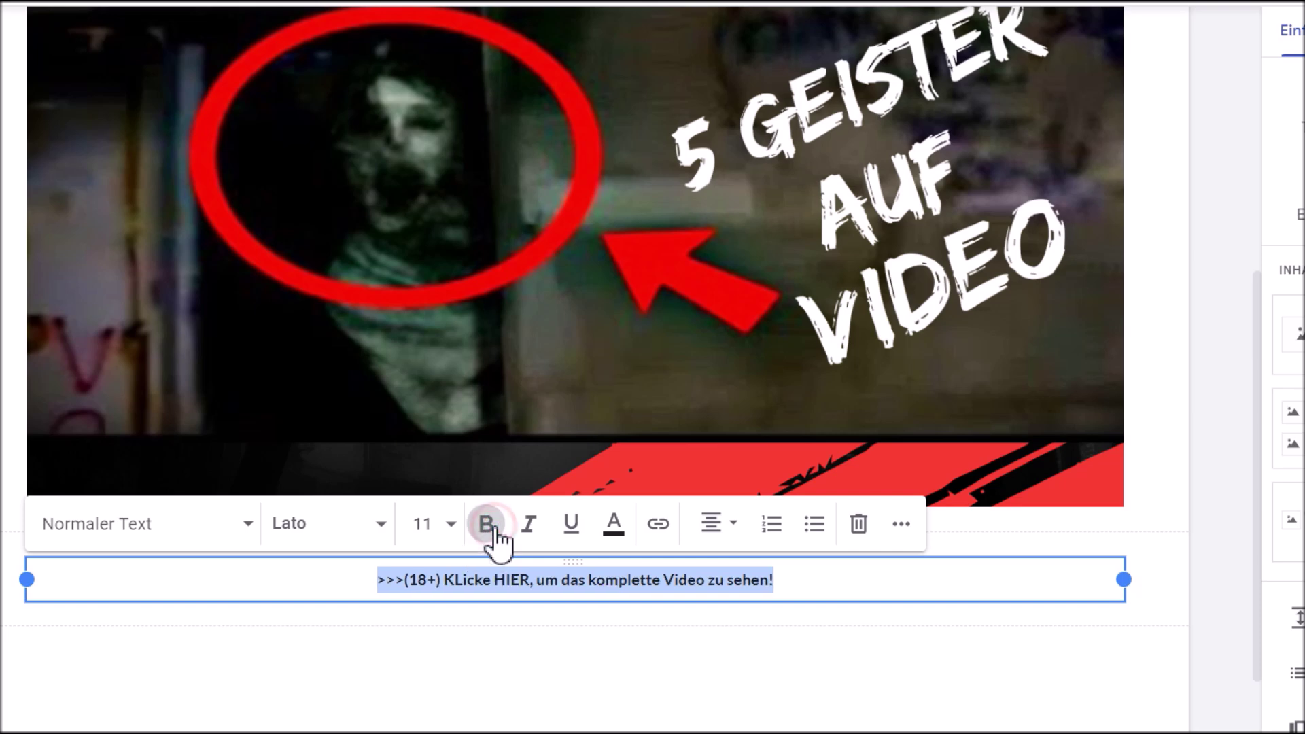
left_click(450, 524)
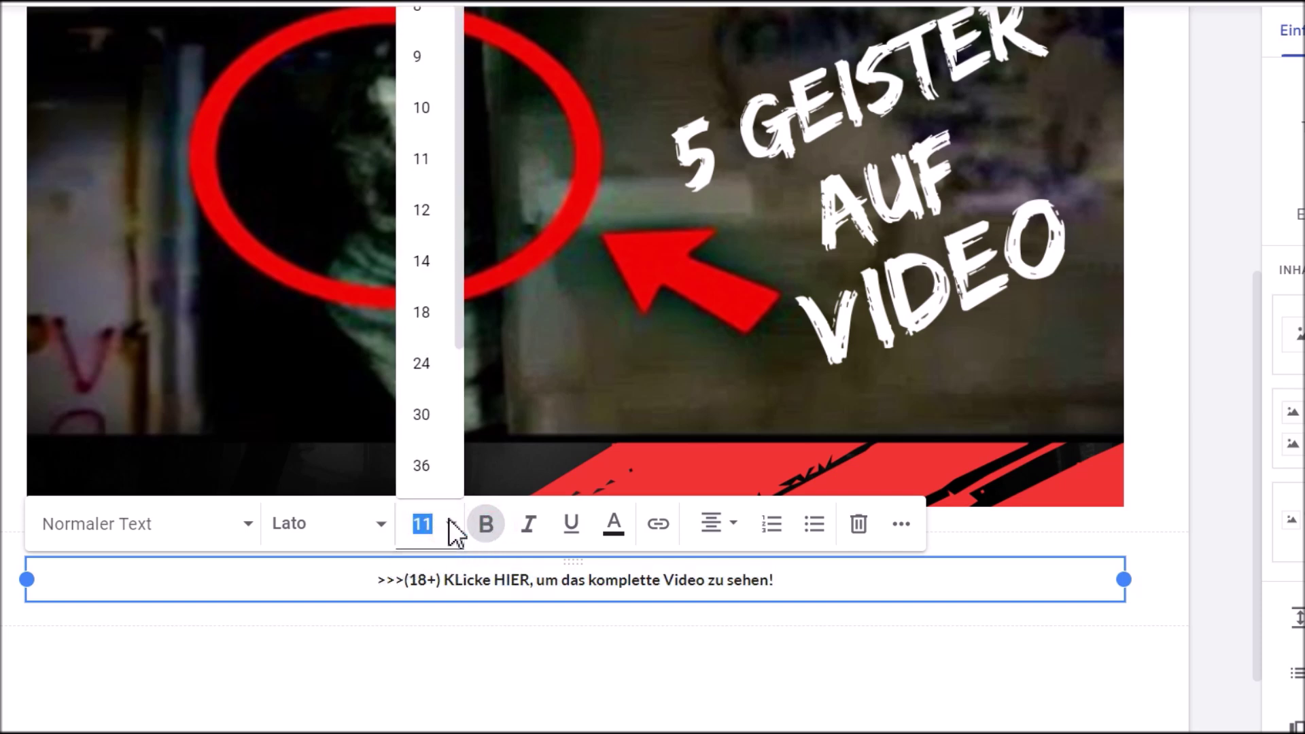
left_click(418, 312)
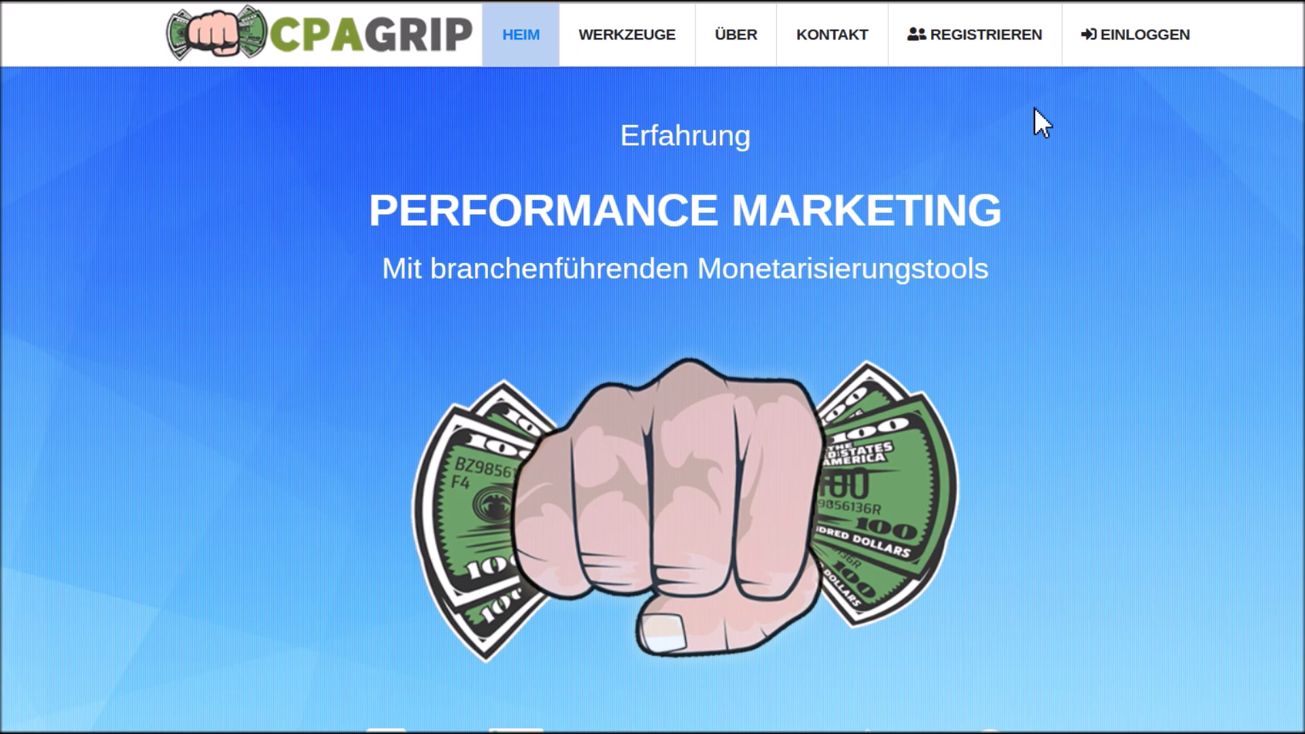
- Open the registration page on the CPAGrip website and translate it into German
left_click(994, 40)
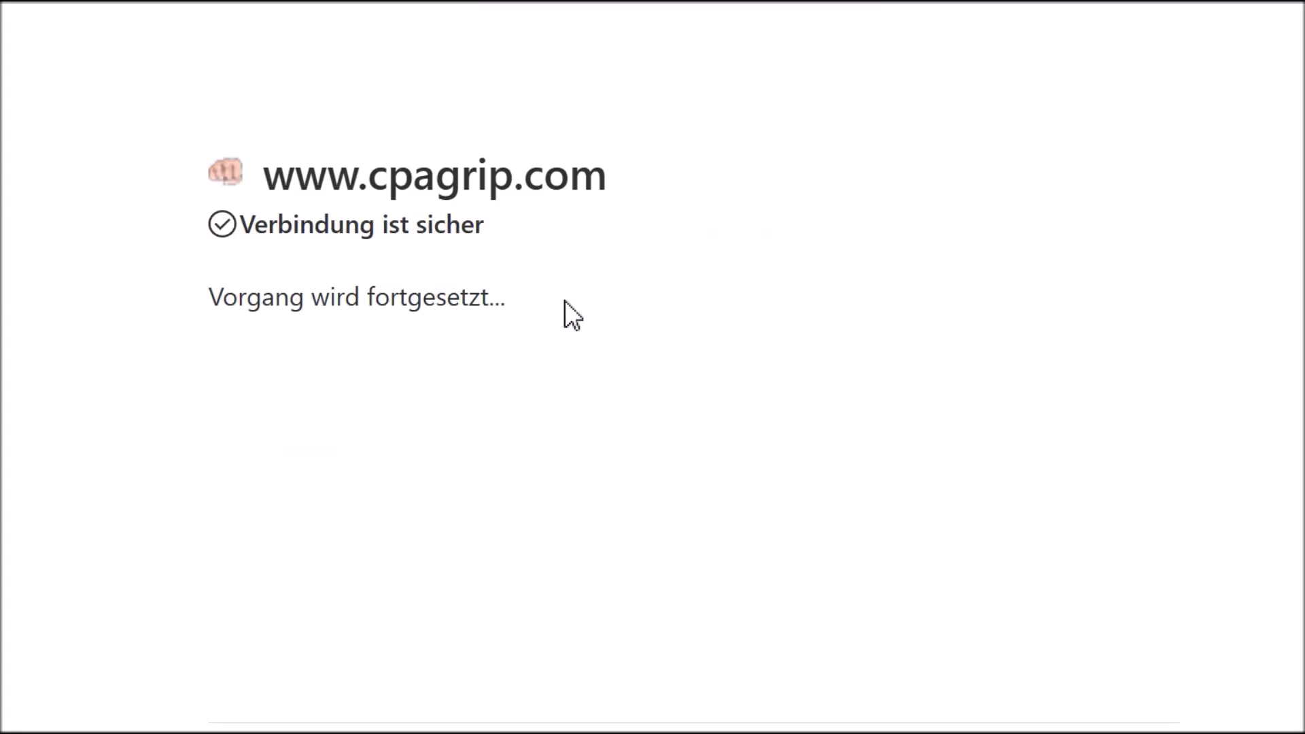
scroll(833, 401, "down", 3)
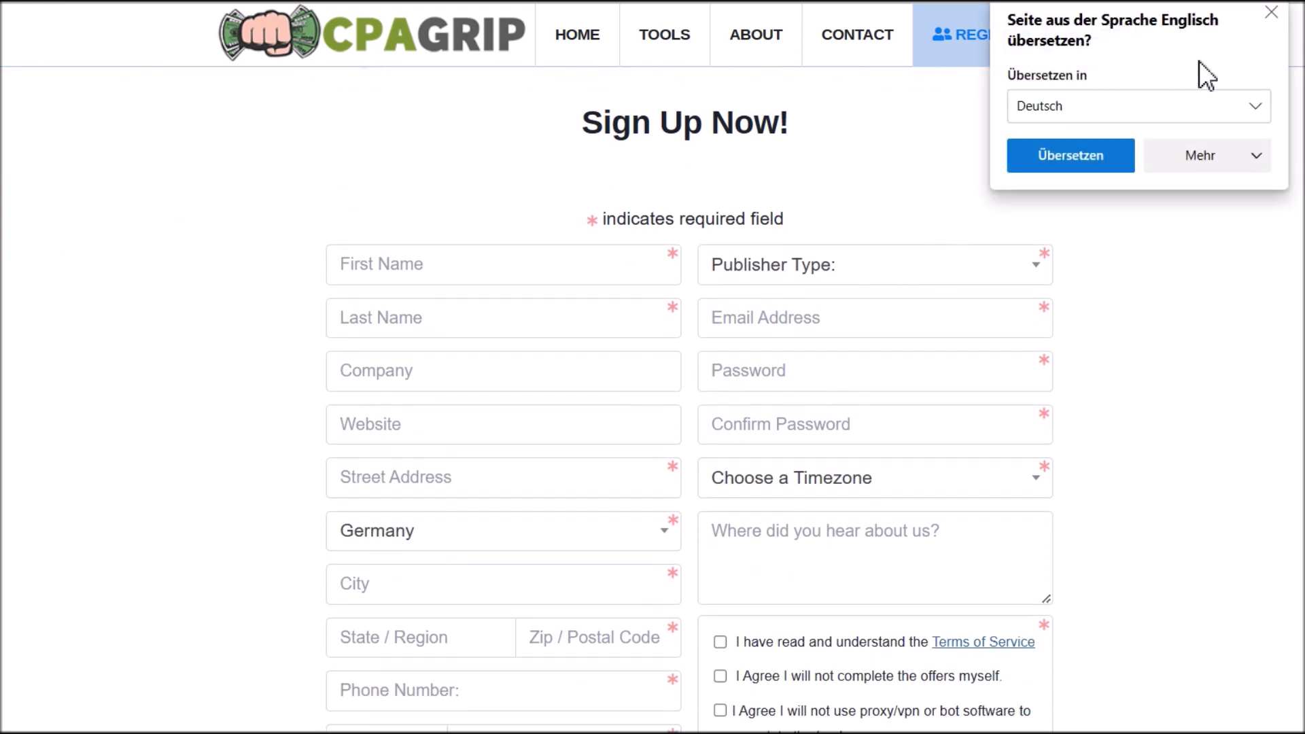
left_click(1103, 161)
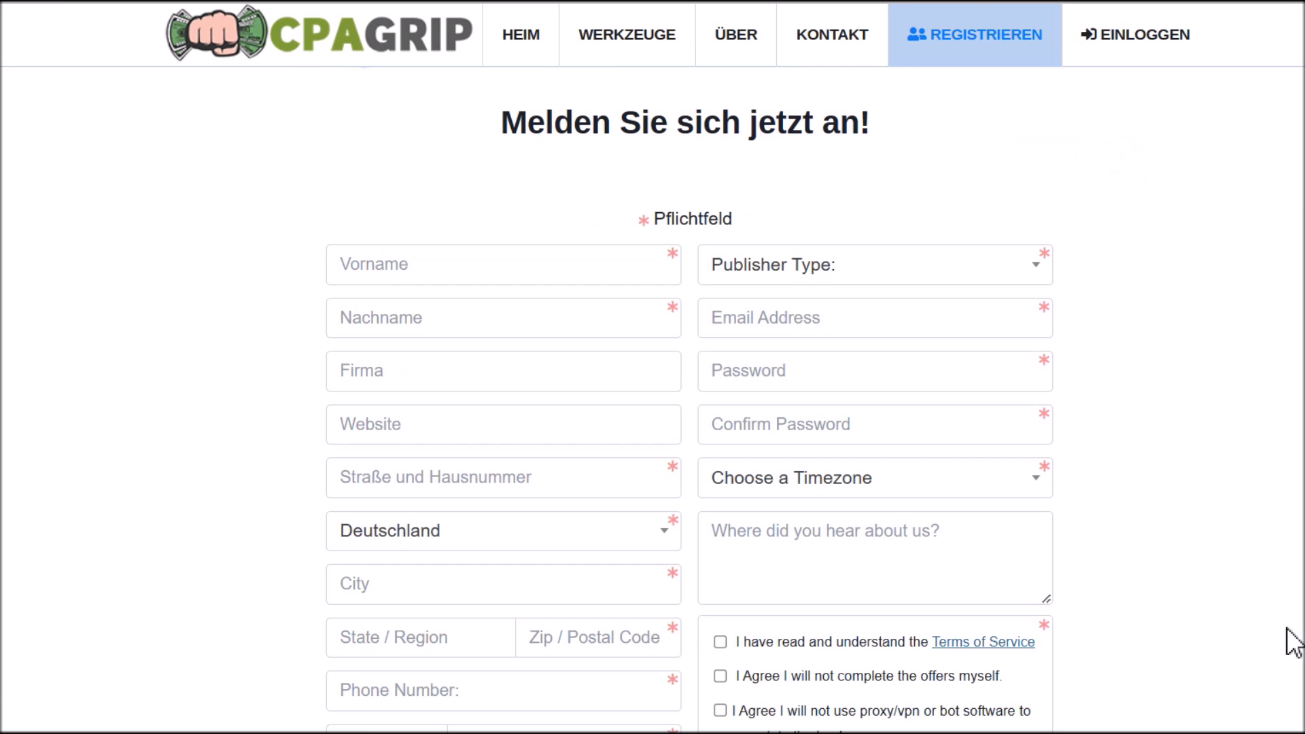
- Examine the sign-up form's required fields, messenger entry, consent checkboxes and registration button without filling anything in
scroll(1271, 407, "down", 3)
scroll(940, 469, "up", 3)
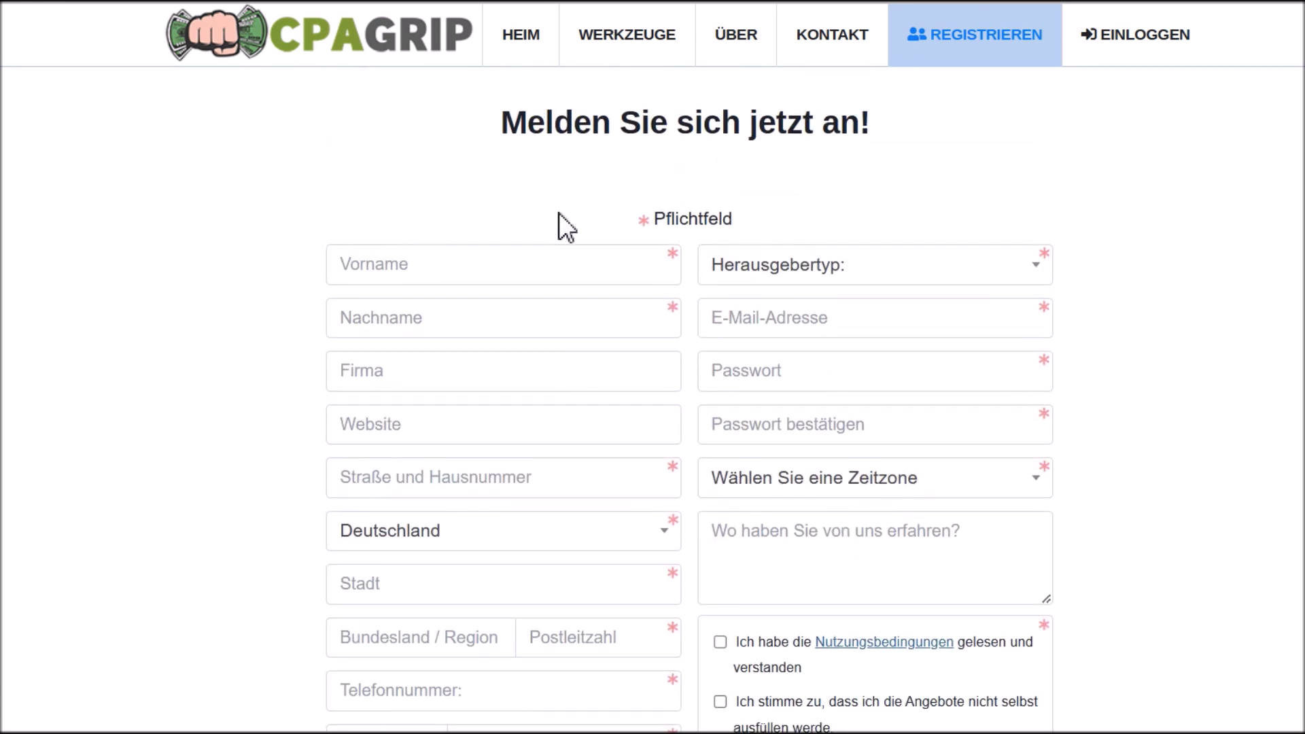
scroll(627, 289, "down", 3)
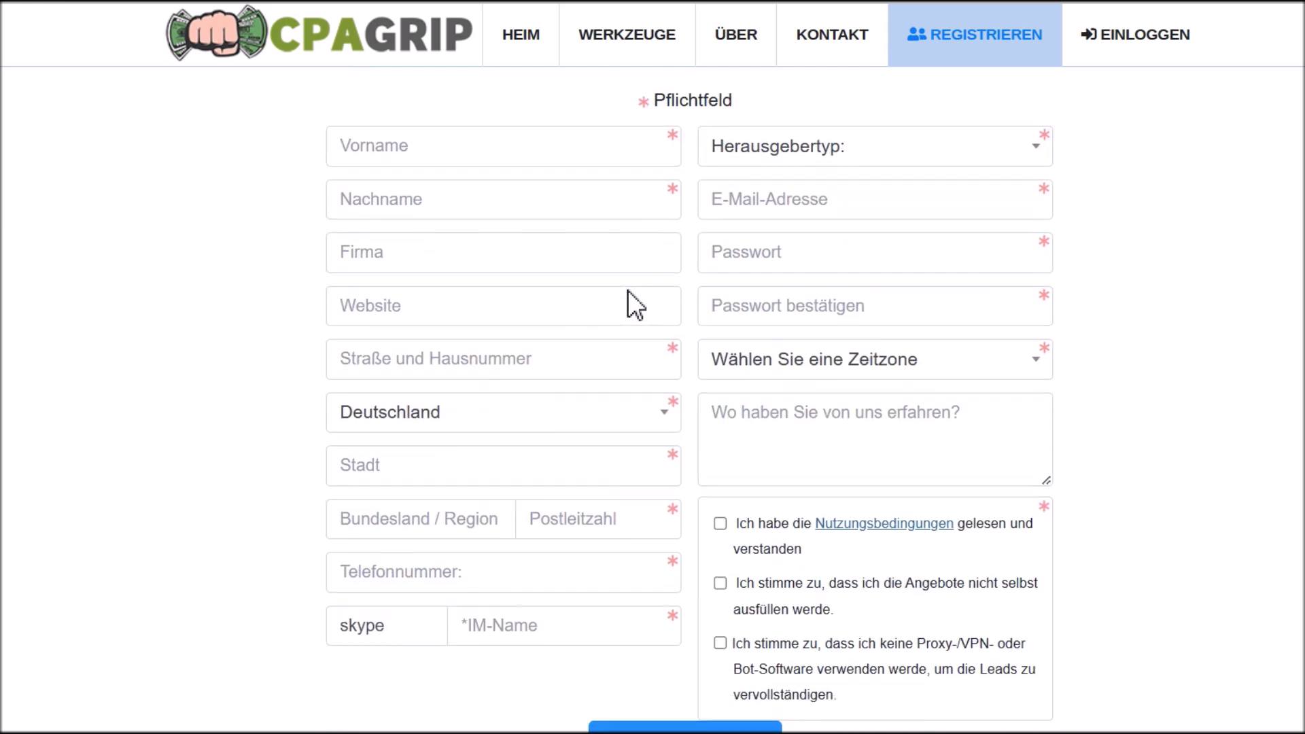
scroll(1214, 369, "up", 2)
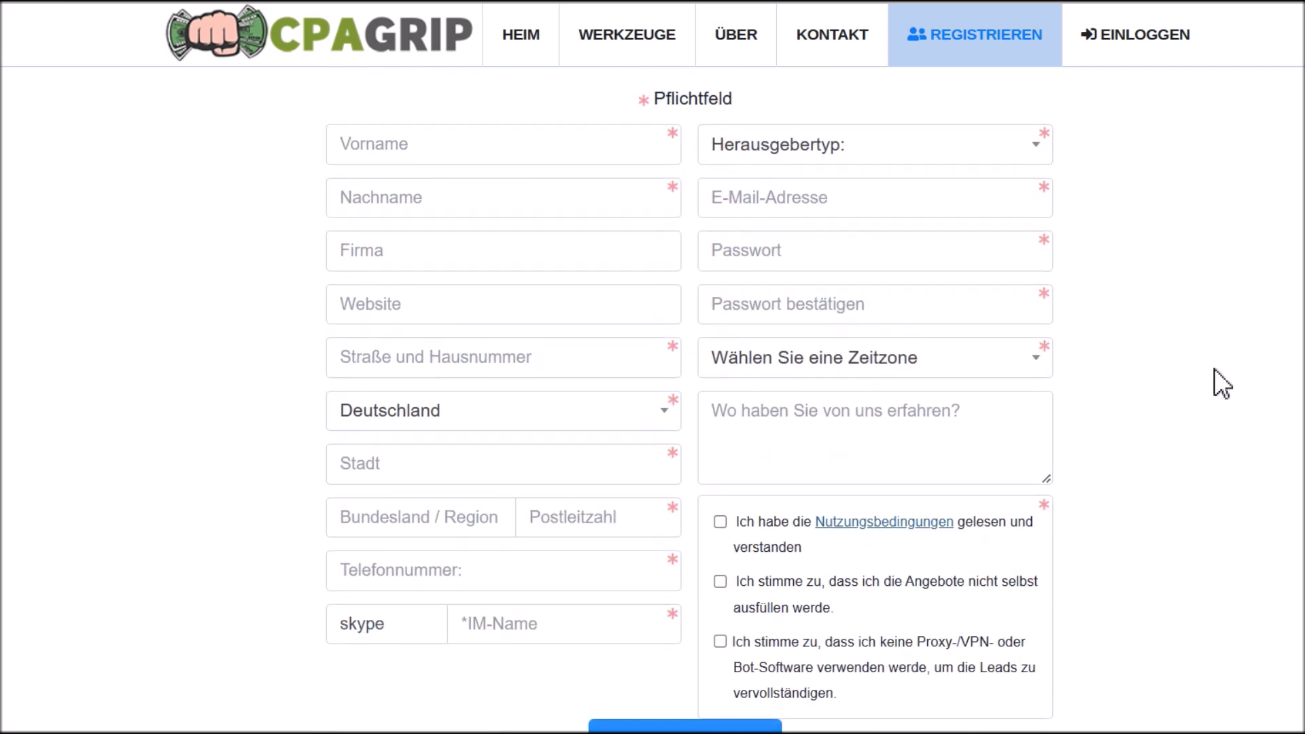
scroll(1214, 369, "down", 2)
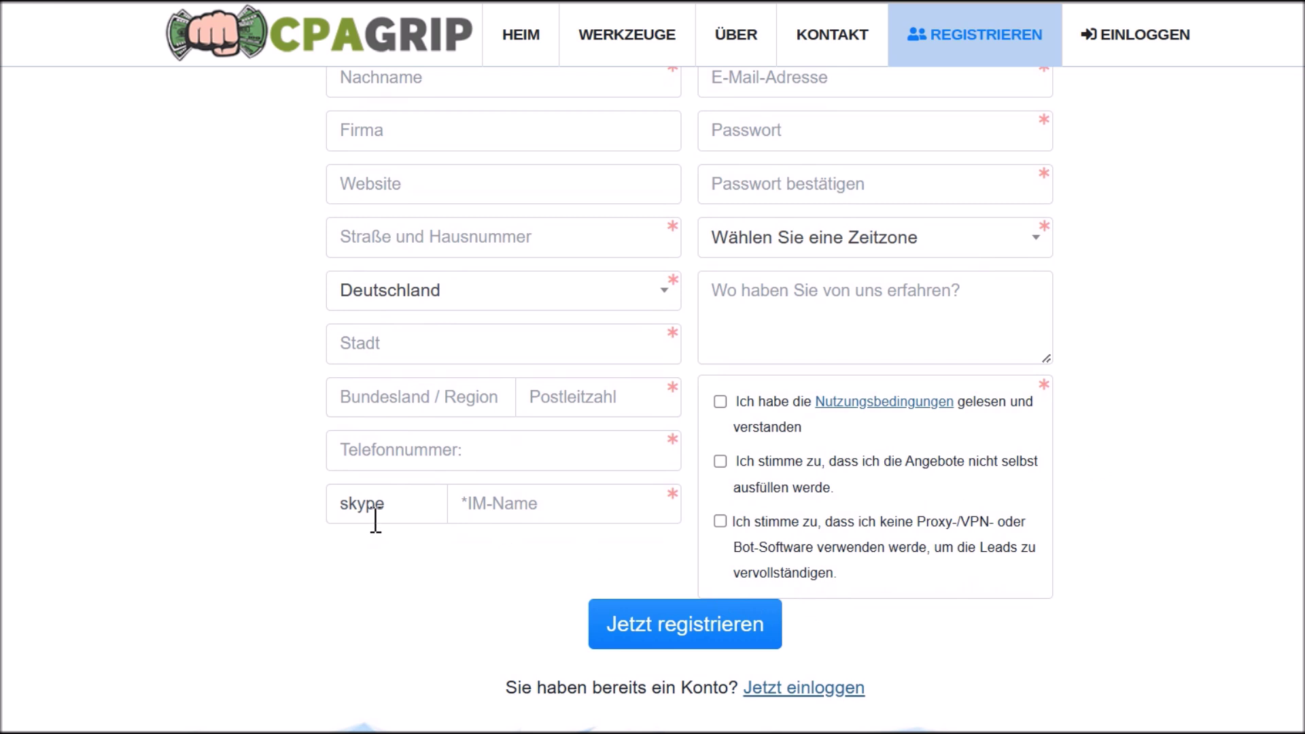
double_click(408, 508)
left_click(289, 541)
scroll(1164, 372, "up", 2)
scroll(1160, 373, "down", 2)
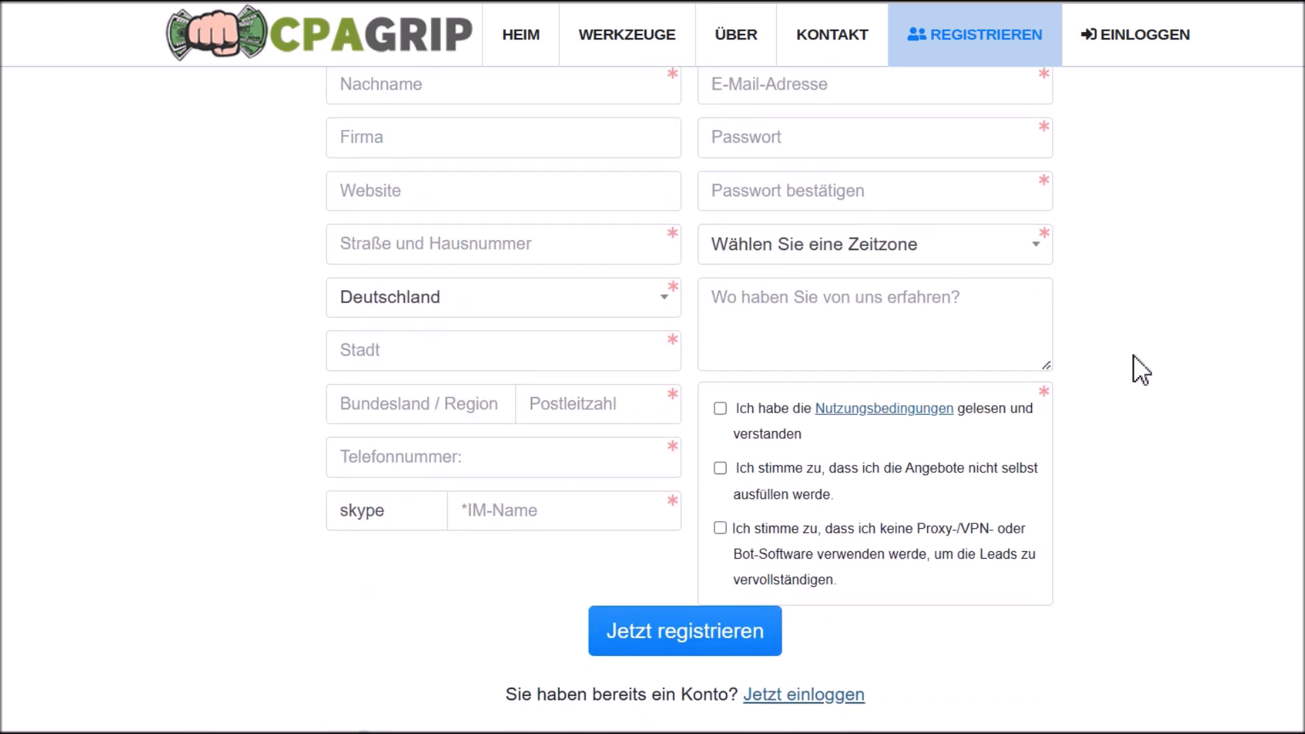
left_click(763, 635)
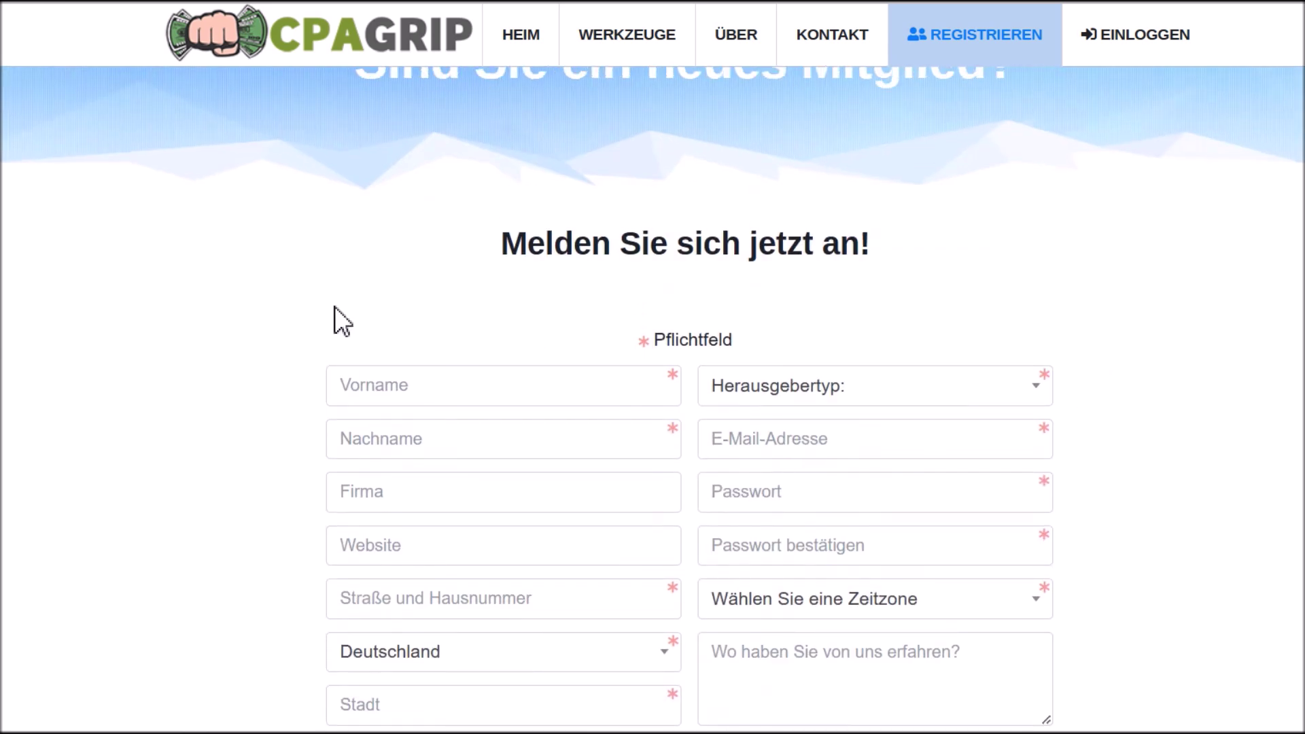
scroll(306, 302, "up", 2)
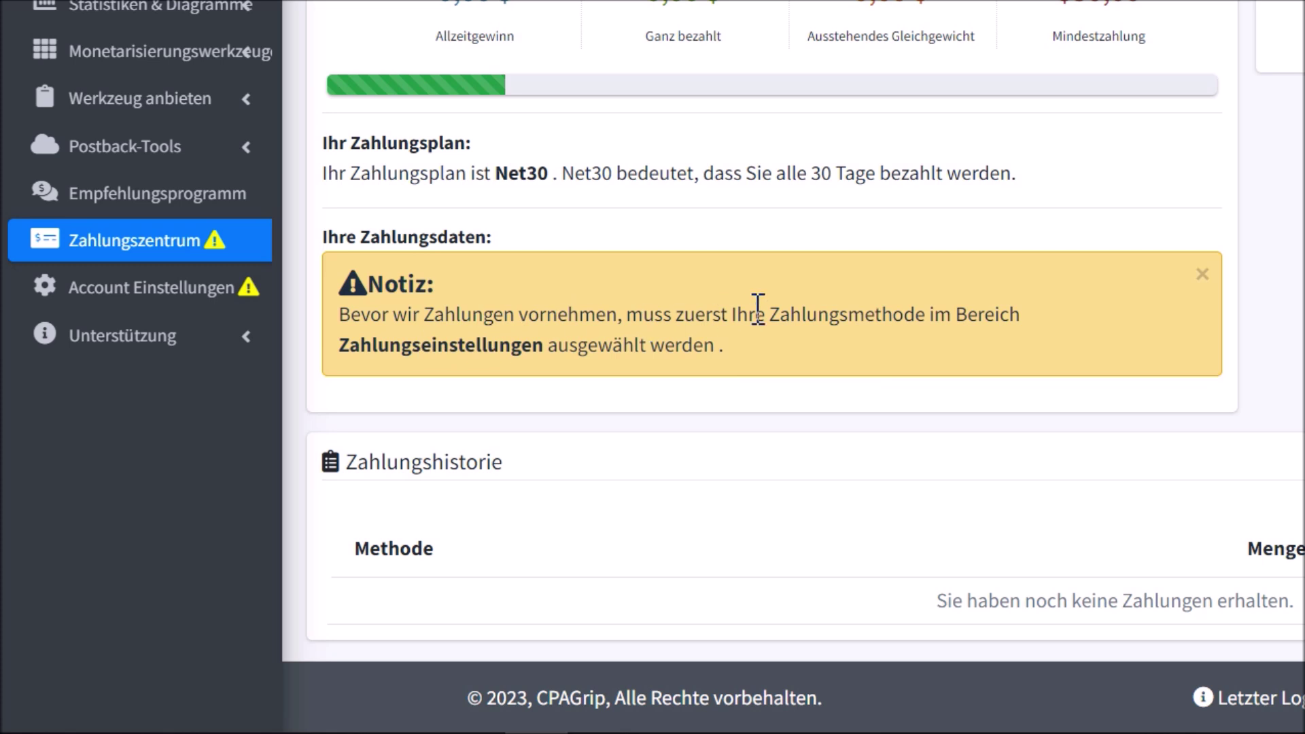
- Read the payment method notice in the payment center and select PayPal as the payment method in the payment settings
left_click_drag(756, 316, 1039, 328)
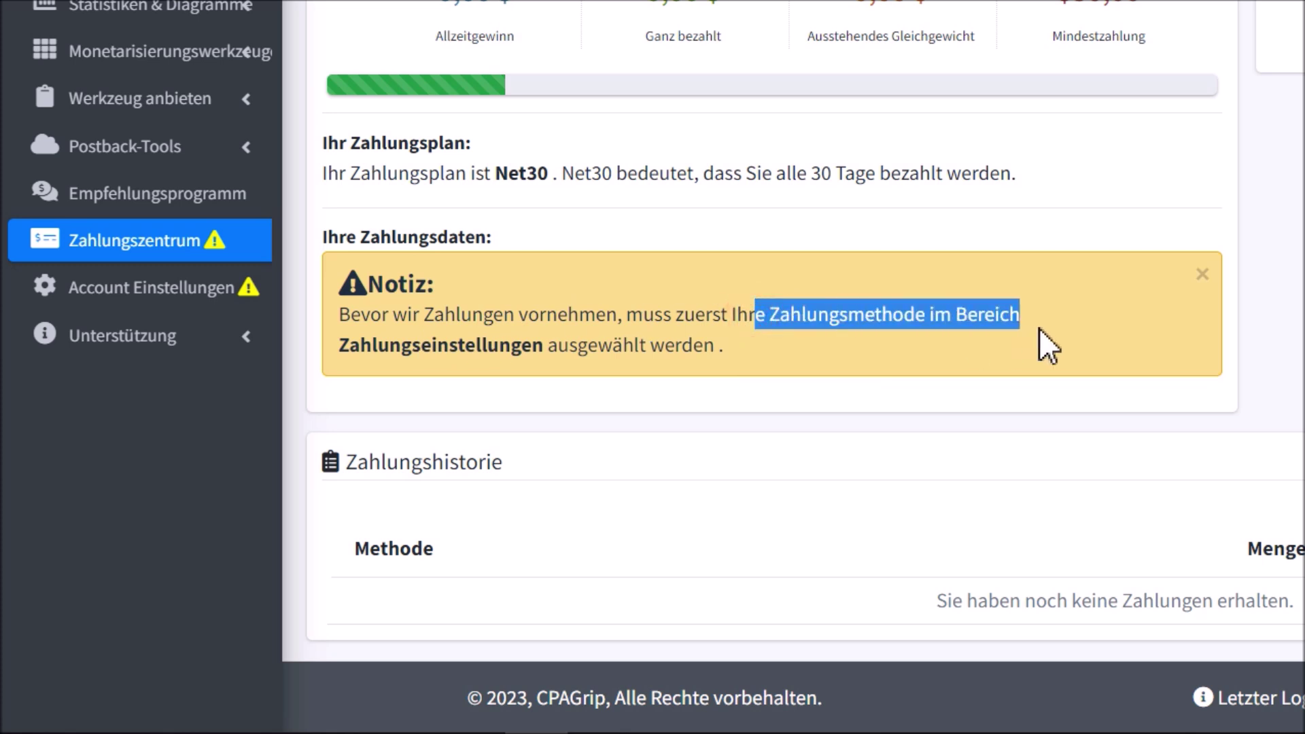
left_click(157, 519)
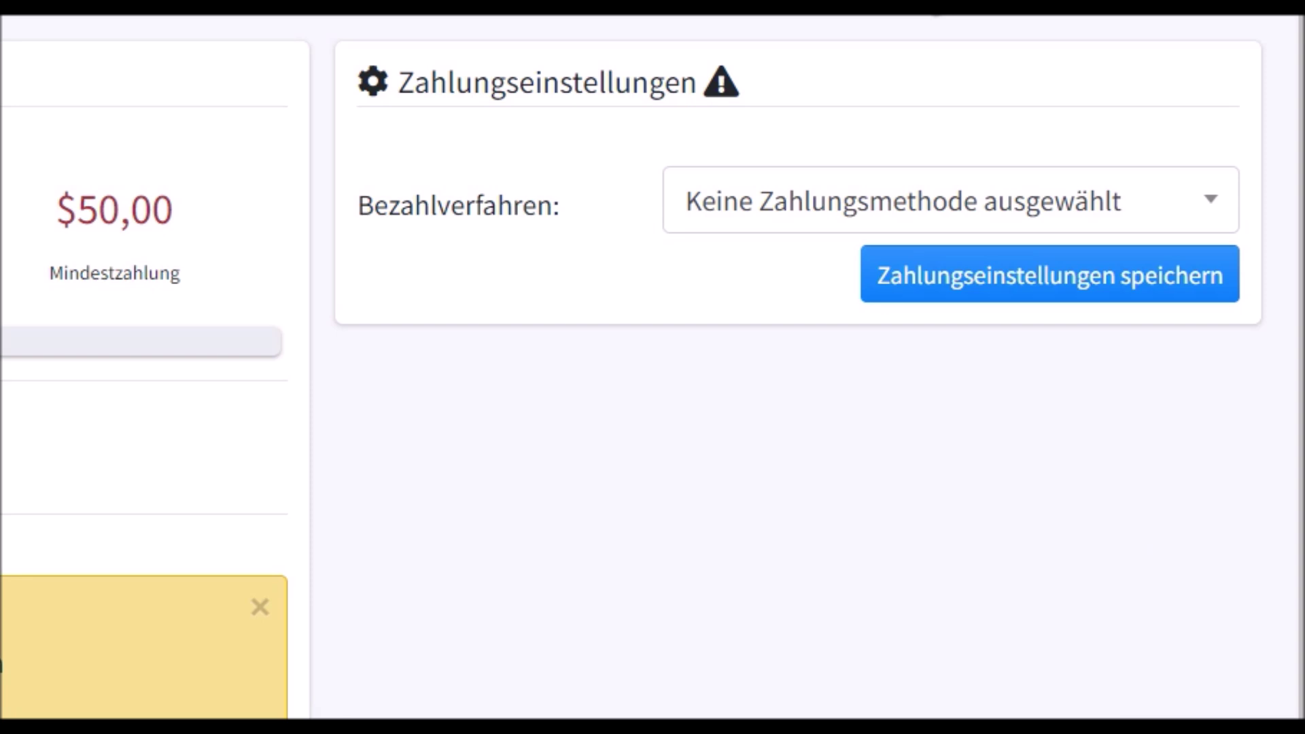
mouse_move(84, 221)
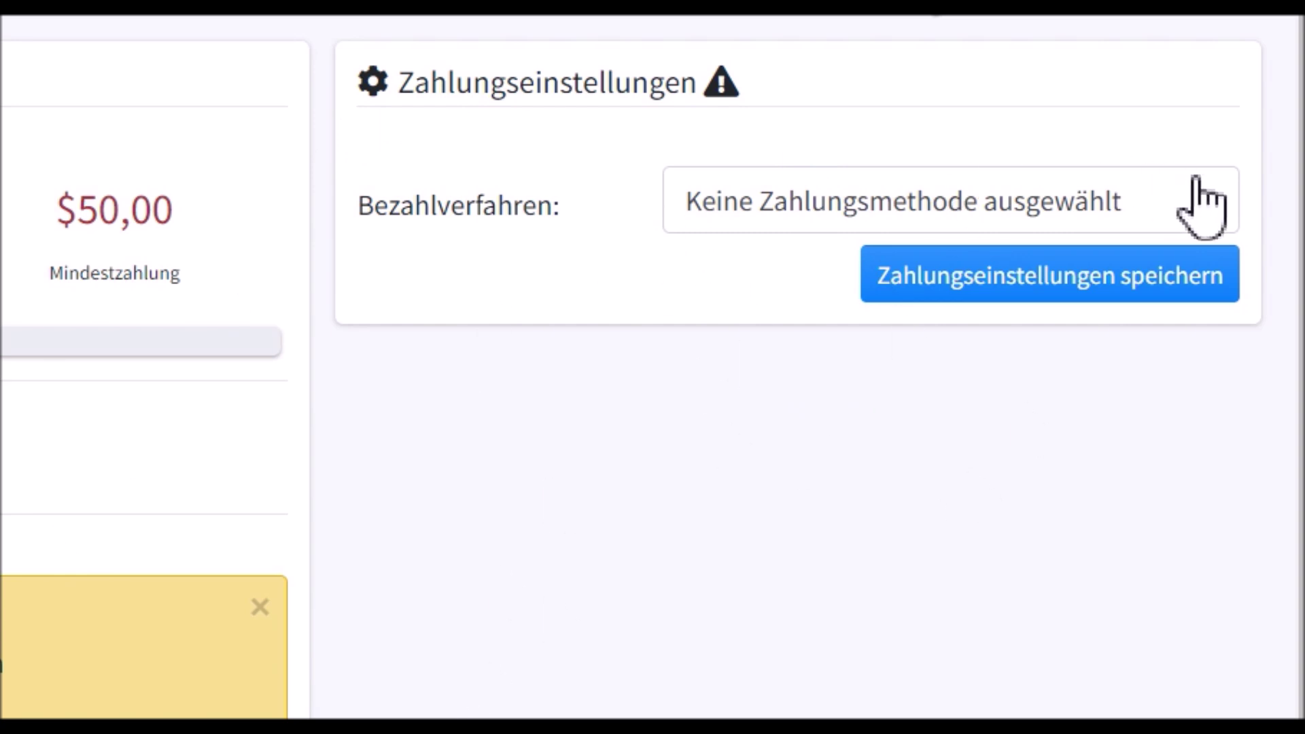
left_click(1211, 203)
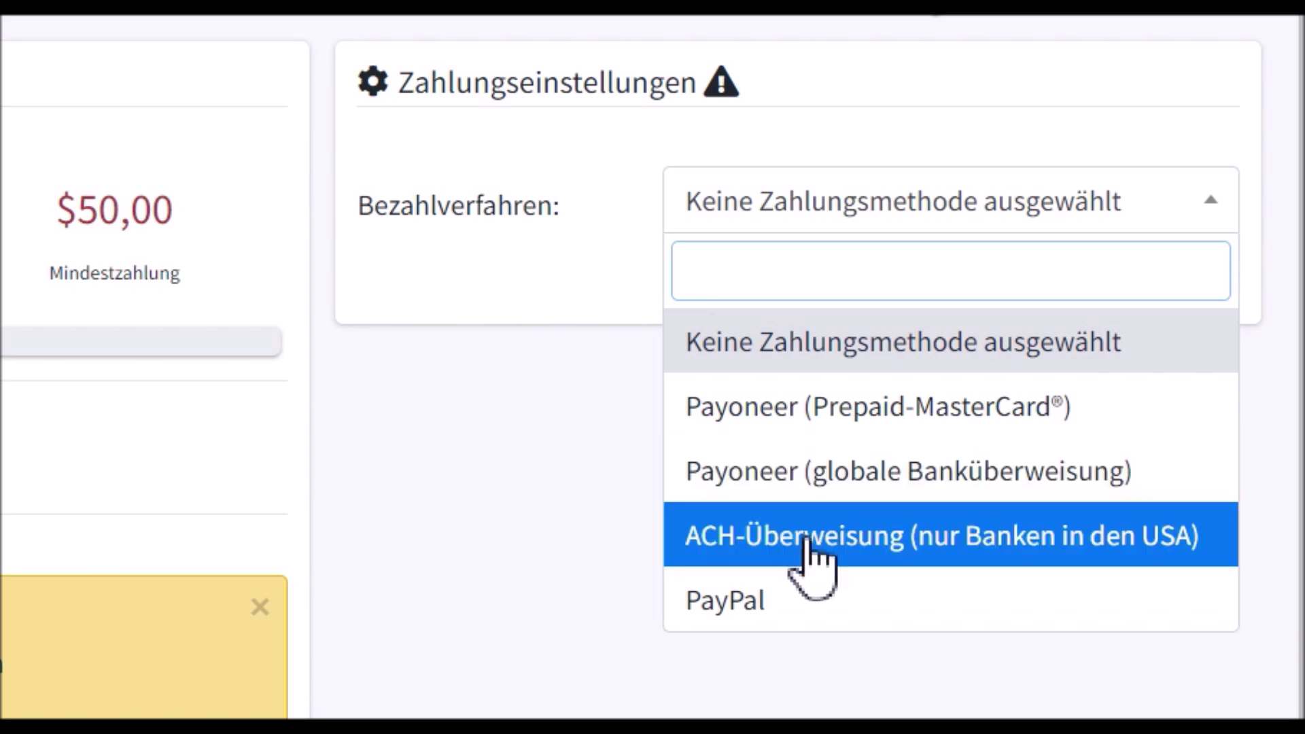
left_click(753, 615)
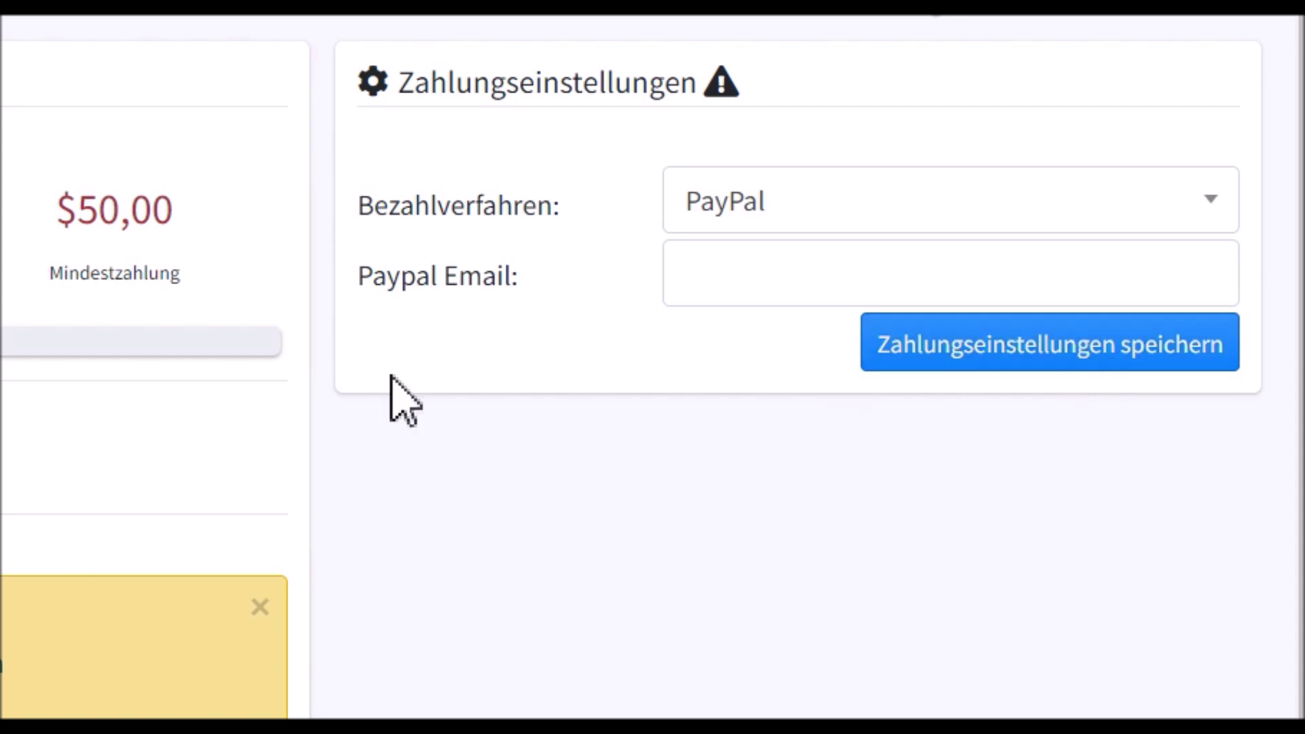
- Highlight the minimum payout in the payment center and its euro equivalent in Google's currency converter
left_click_drag(54, 208, 195, 247)
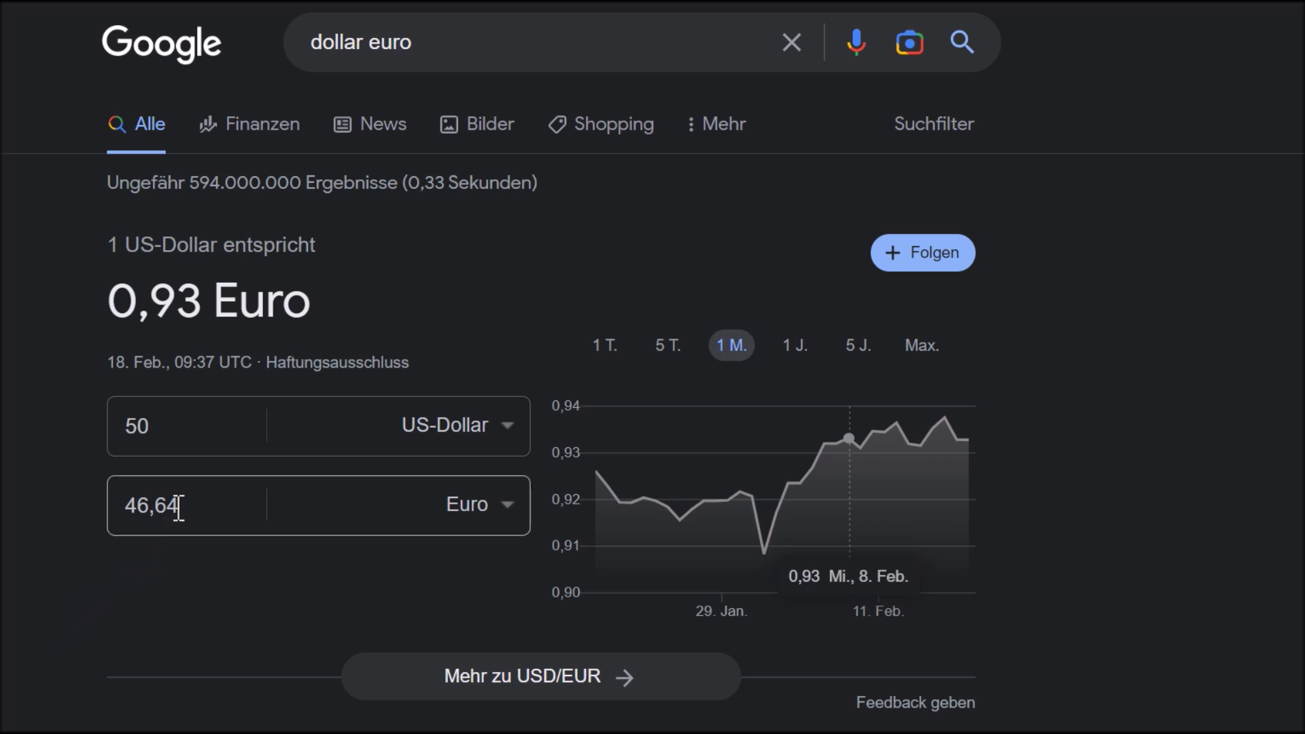
left_click_drag(178, 504, 78, 488)
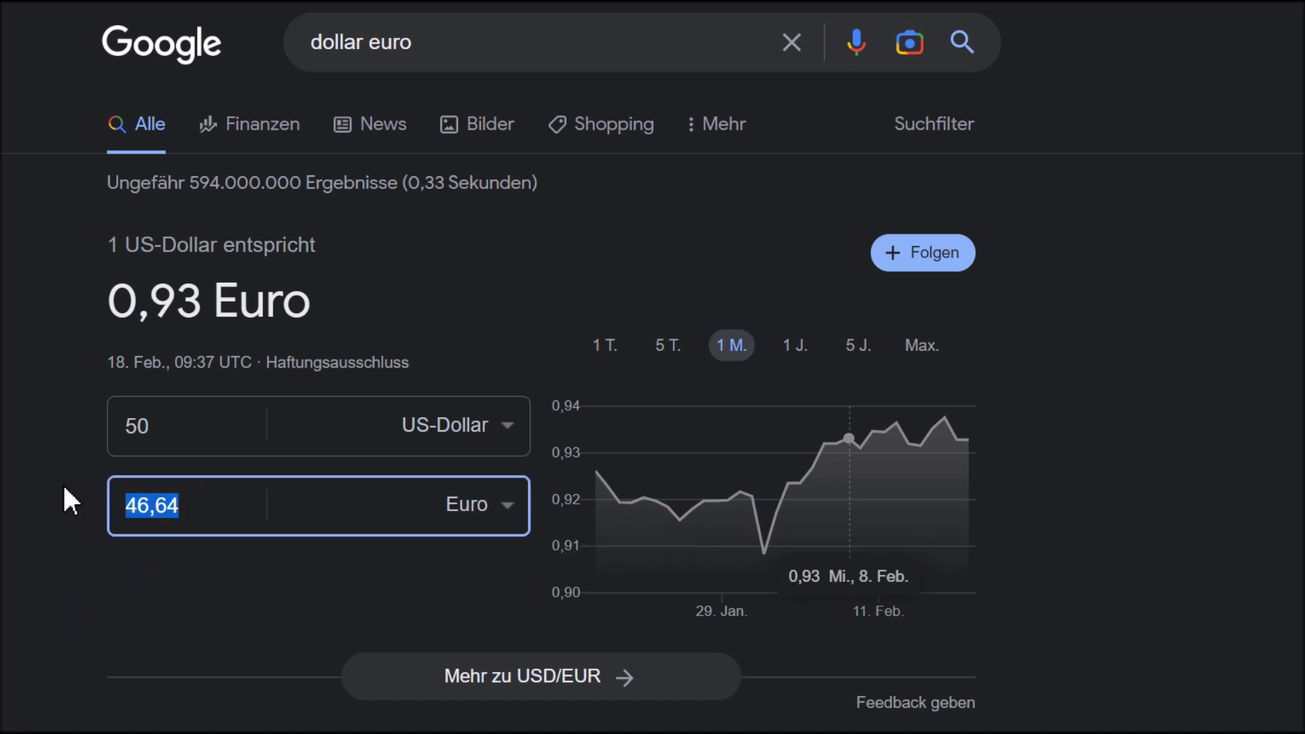
left_click(62, 483)
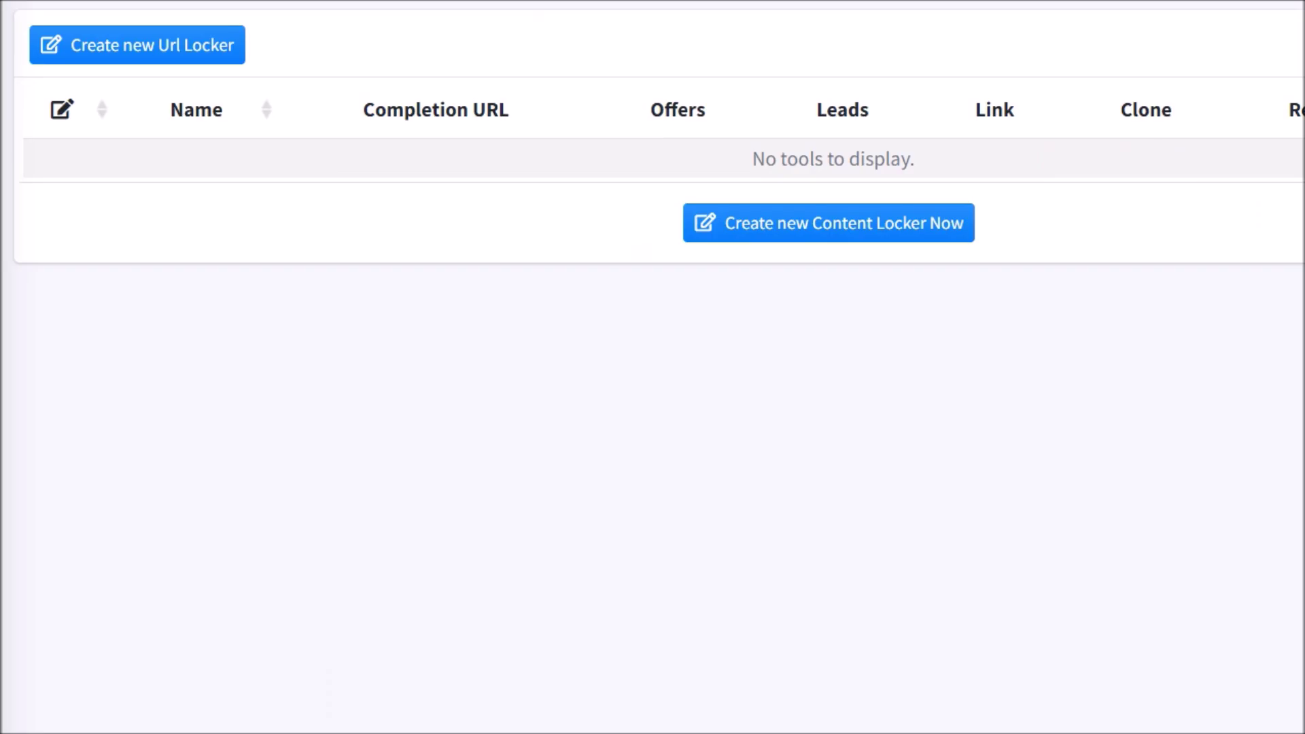
- Start a new URL locker in CPAGrip by accepting its Terms of Service, and translate the locker editor into German
left_click(201, 31)
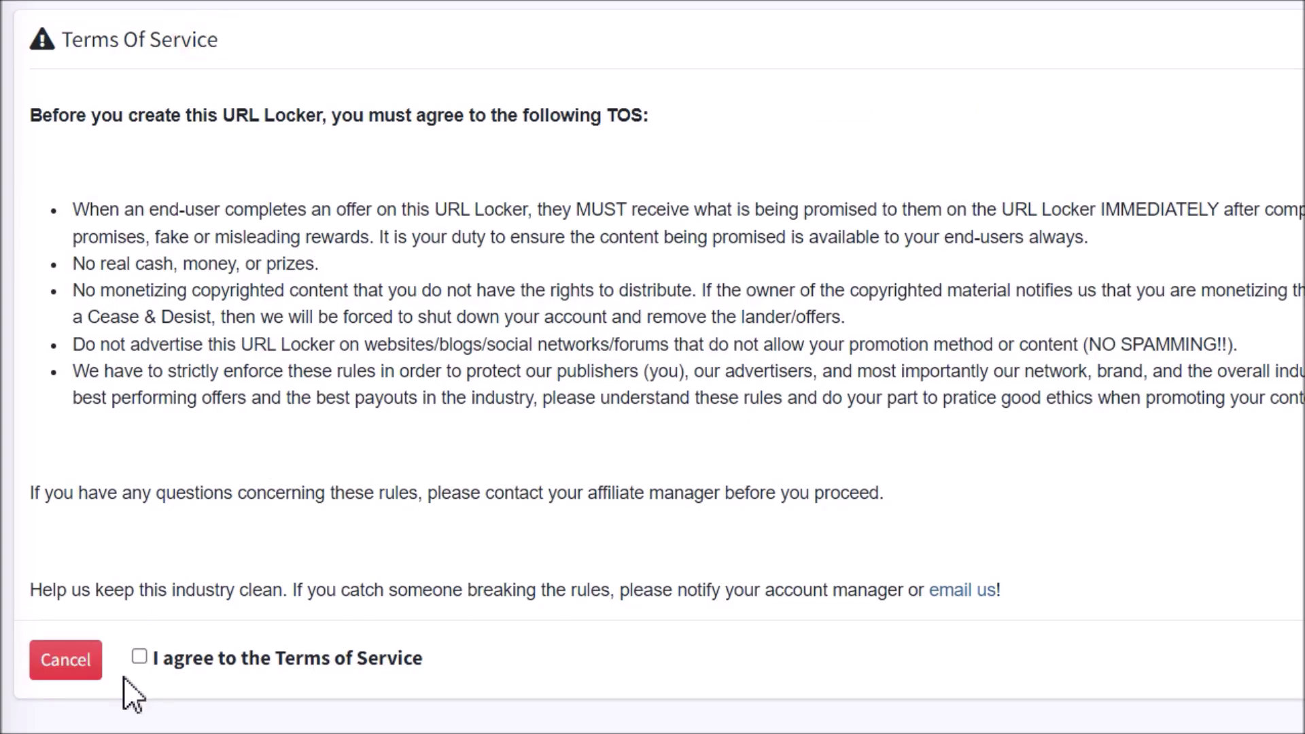
left_click(139, 658)
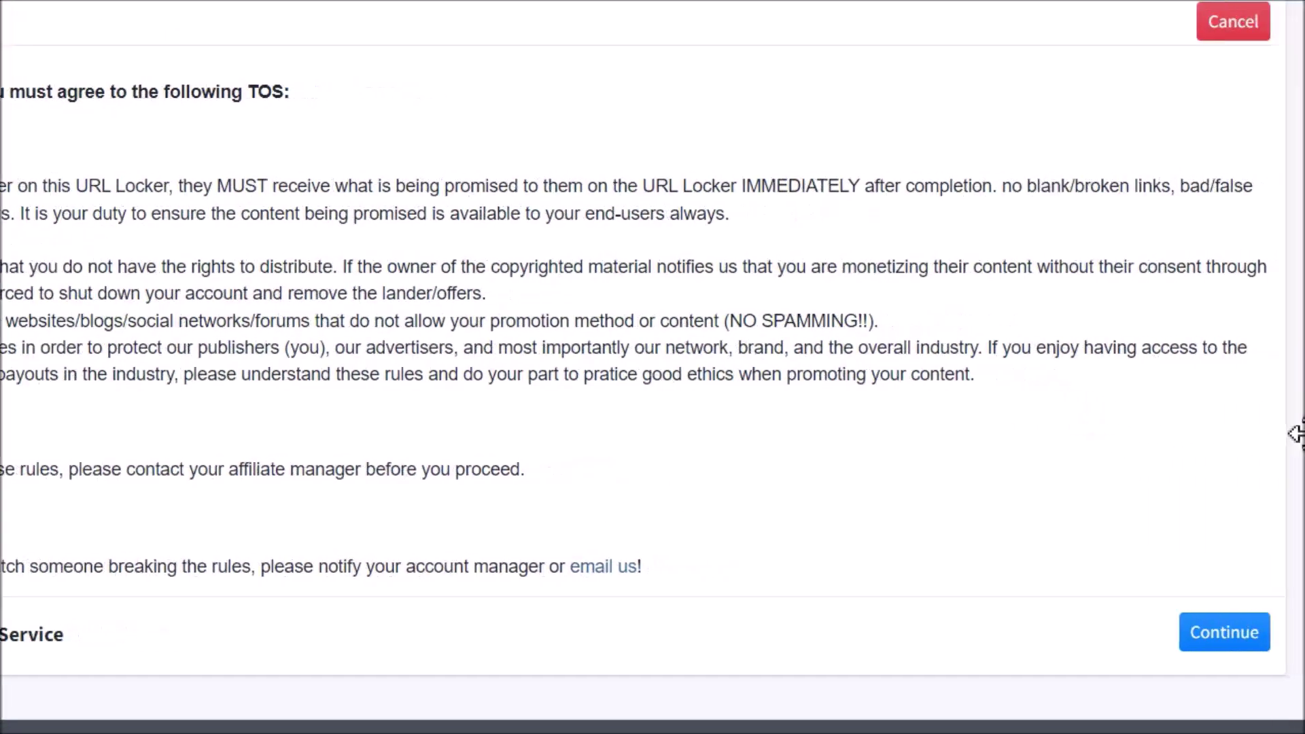
left_click(1244, 634)
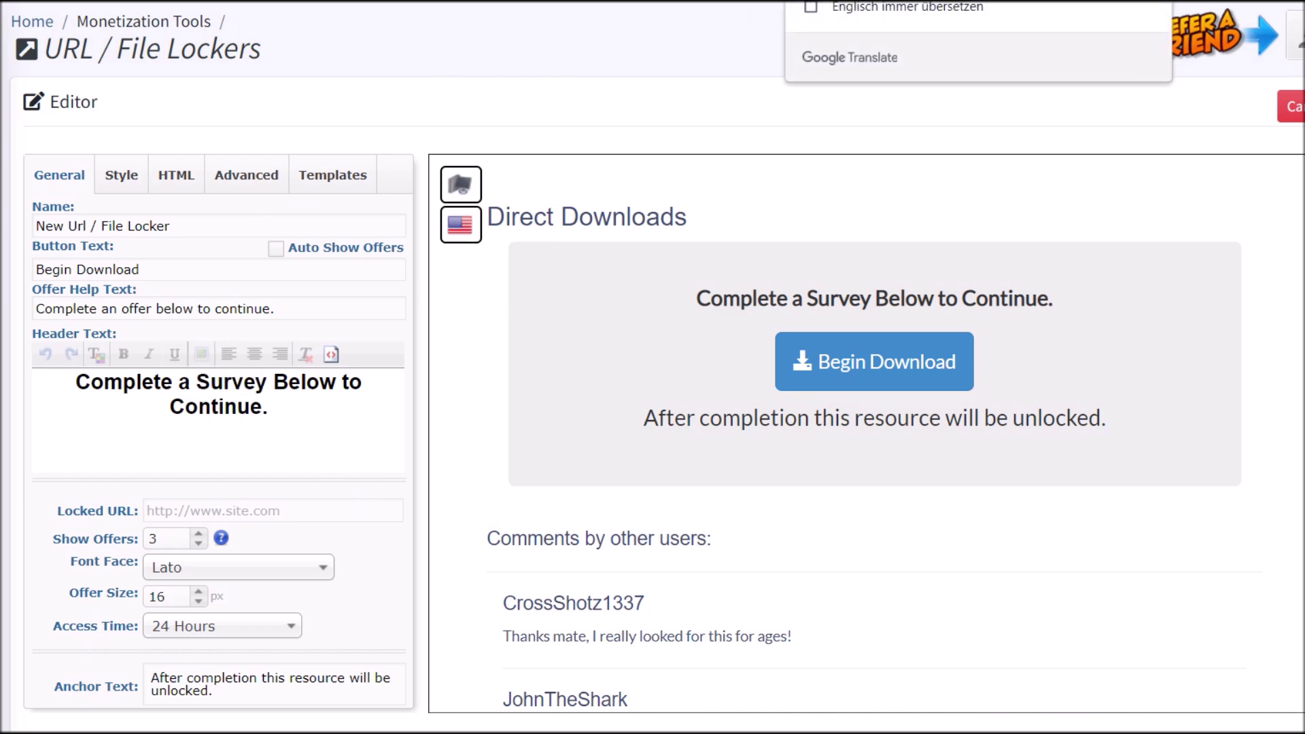
left_click(680, 60)
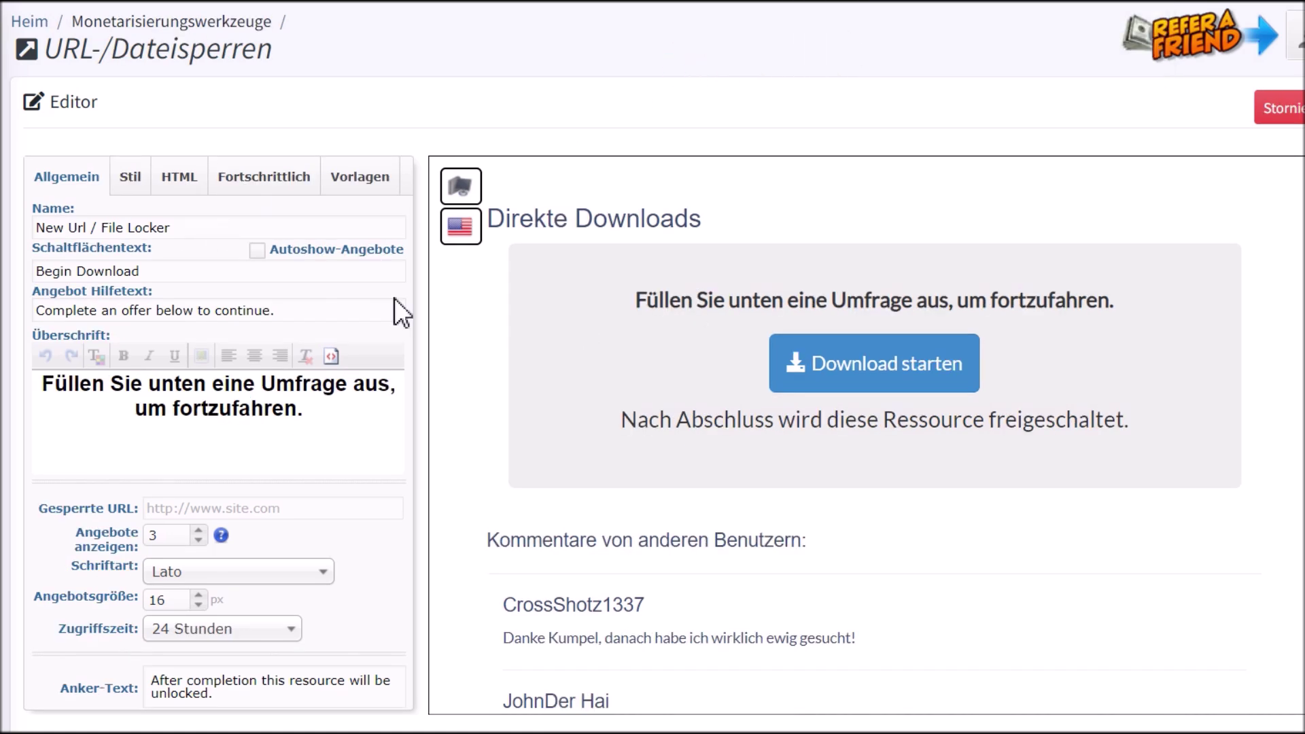
- Browse the locker templates and apply the CAPTCHA template to the new URL locker
left_click(362, 178)
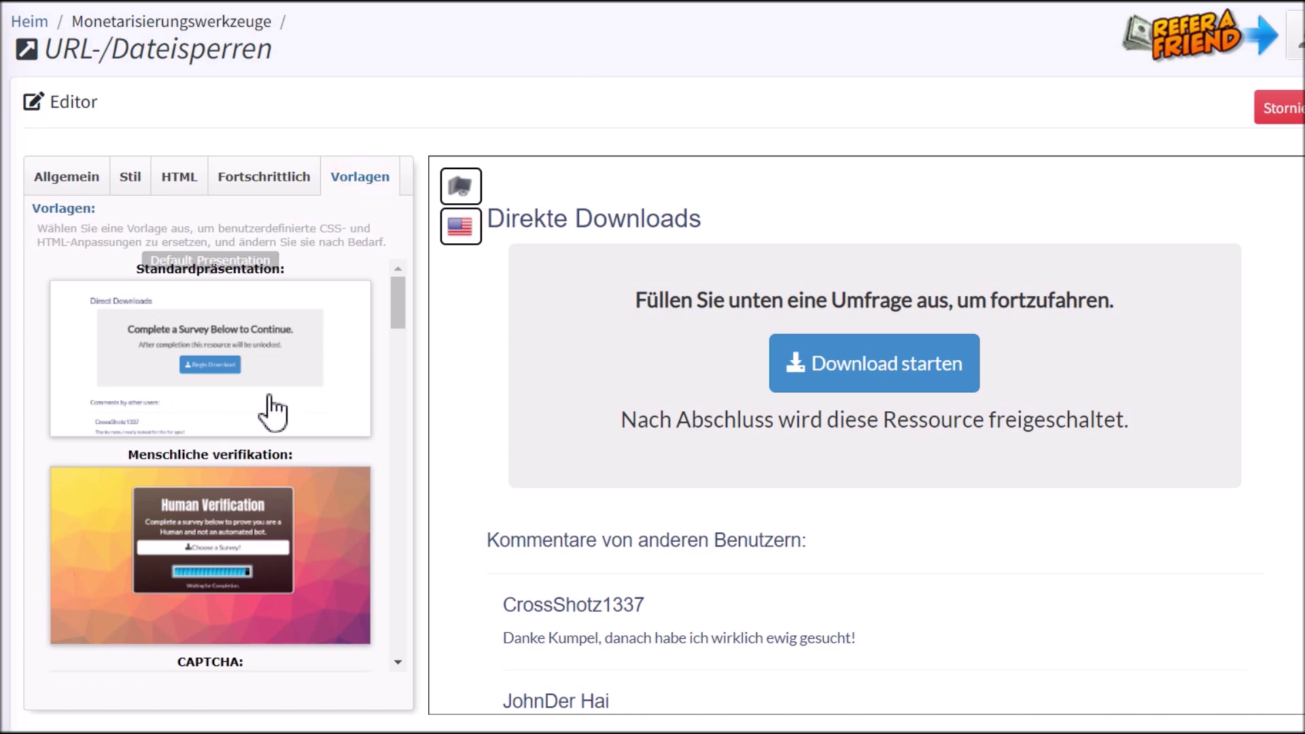
scroll(271, 408, "down", 3)
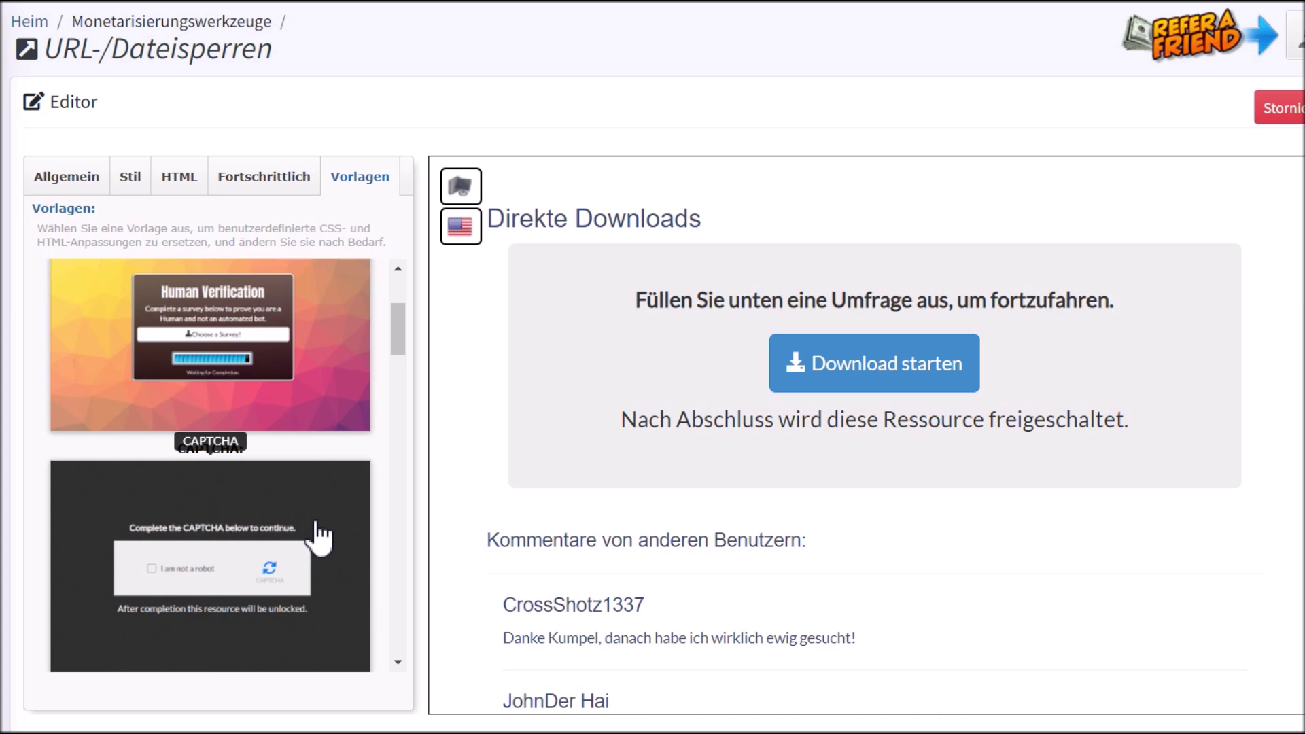
scroll(316, 533, "down", 3)
scroll(317, 534, "up", 2)
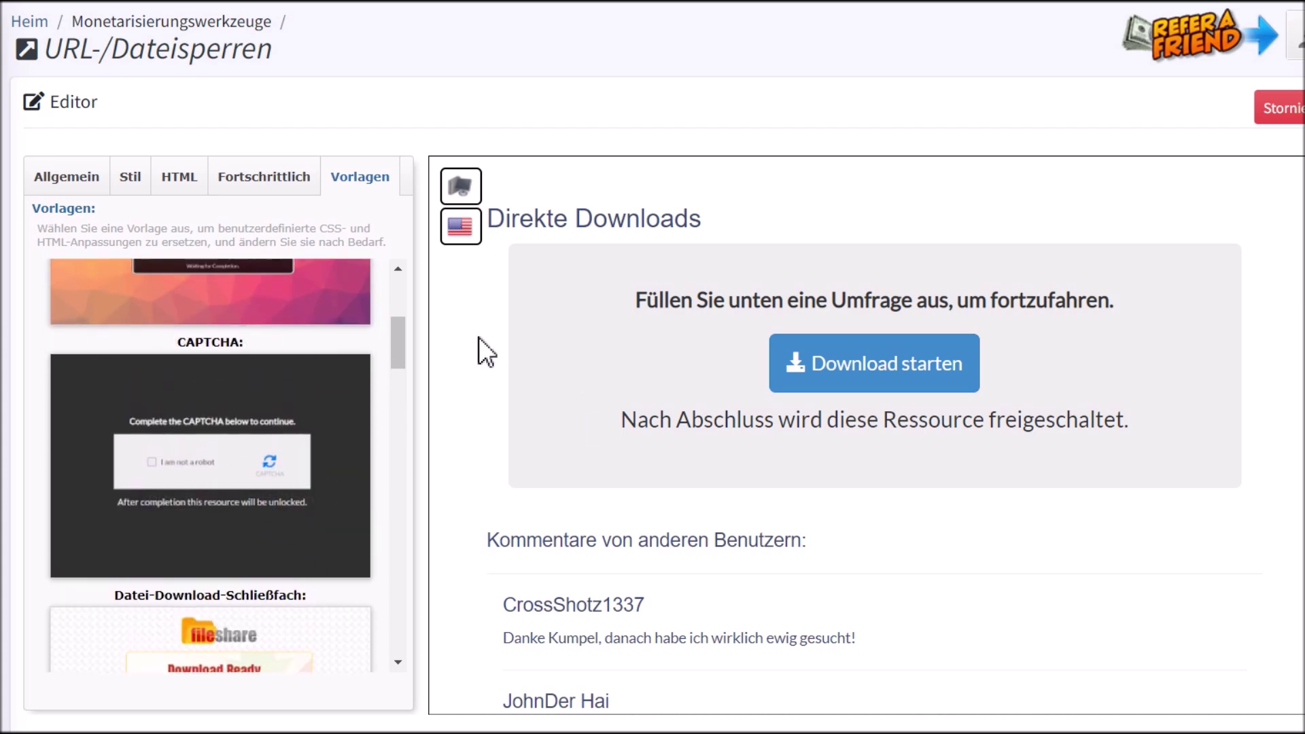
left_click(234, 470)
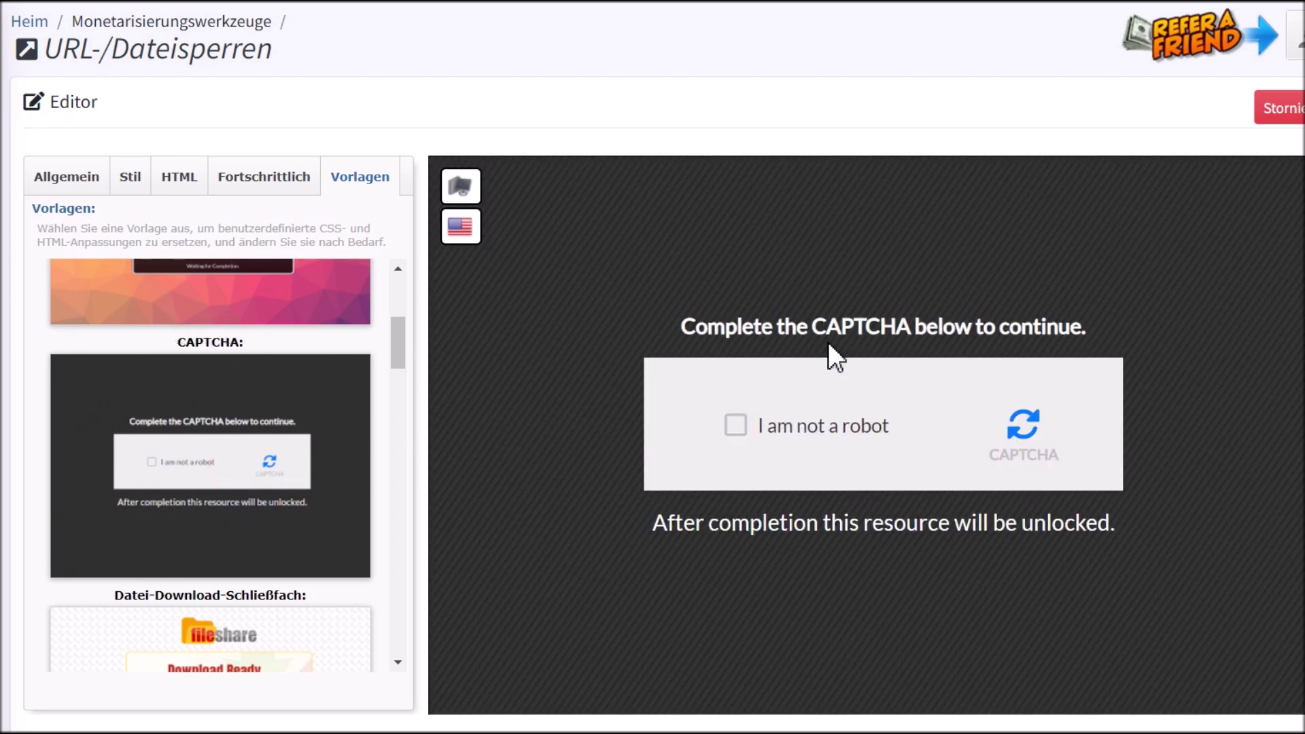
scroll(824, 364, "down", 2)
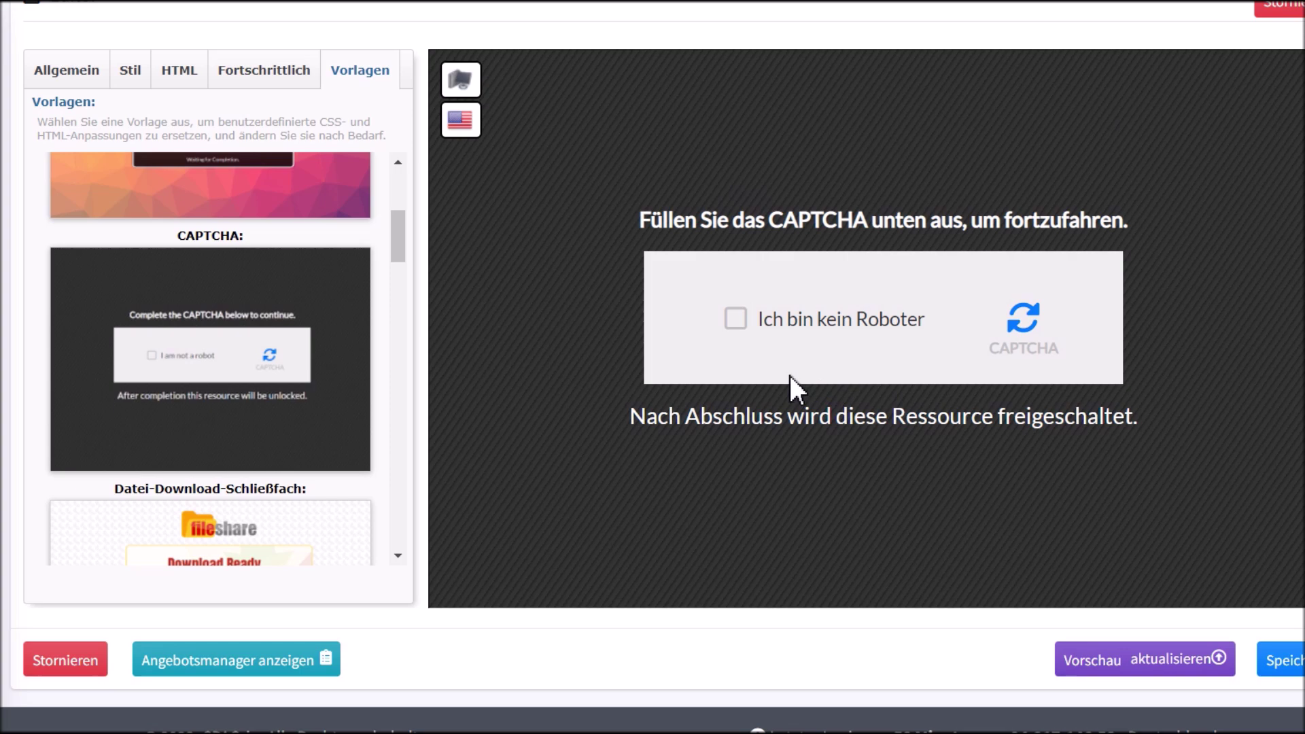
scroll(790, 375, "up", 2)
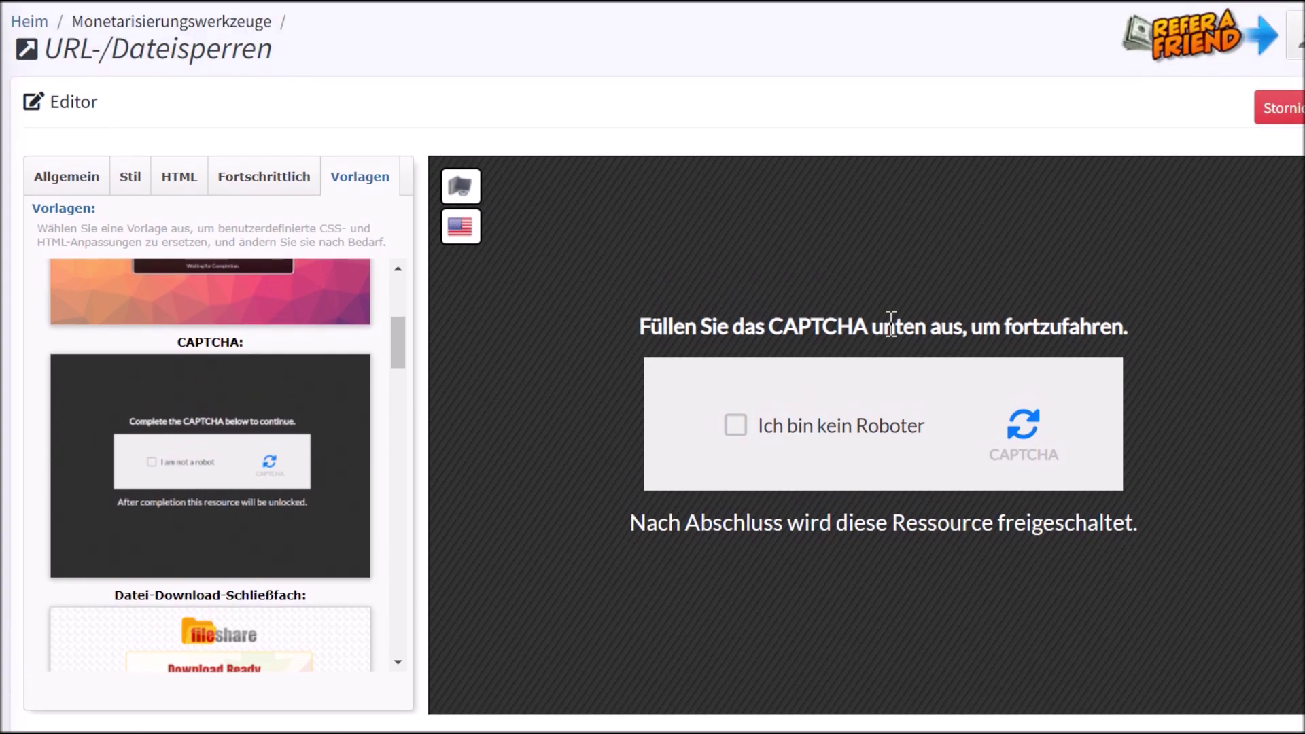
scroll(892, 324, "down", 2)
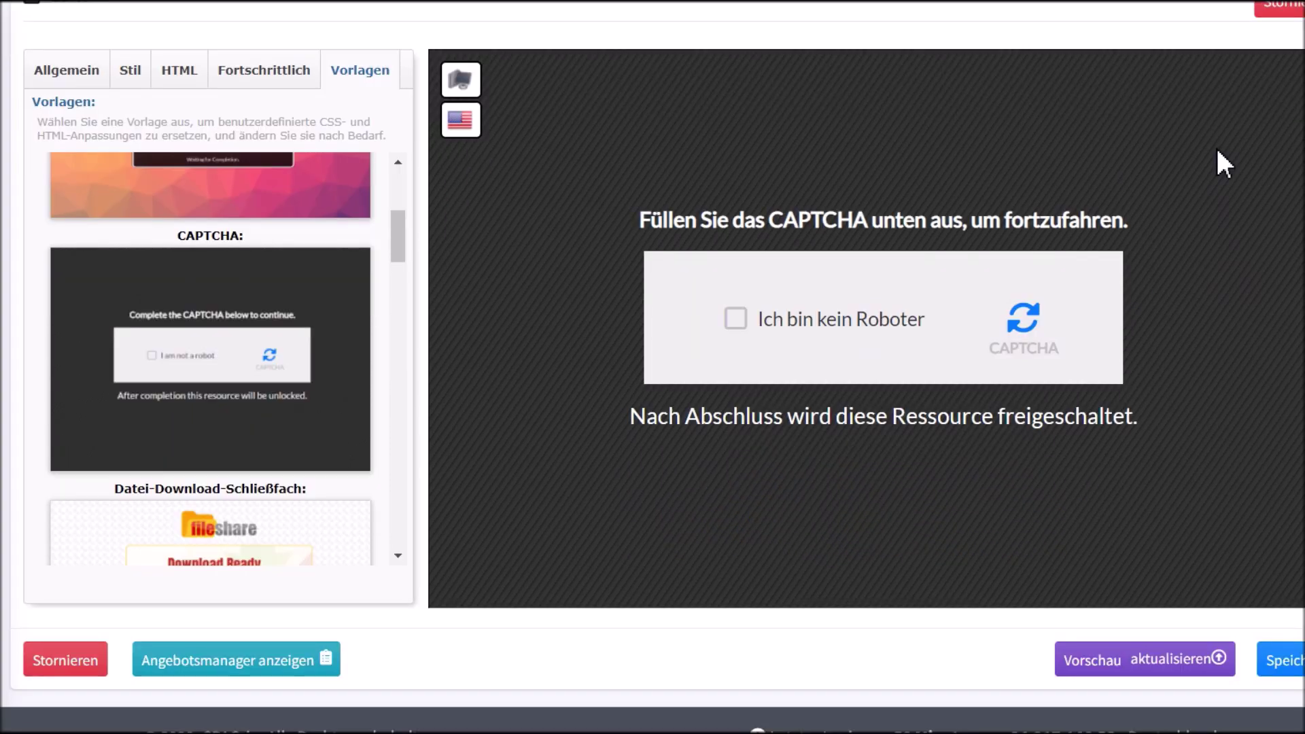
- Change the locker's header text to "(18+) Füllen Sie das CAPTCHA unten aus, um das Video zu sehen."
left_click(89, 79)
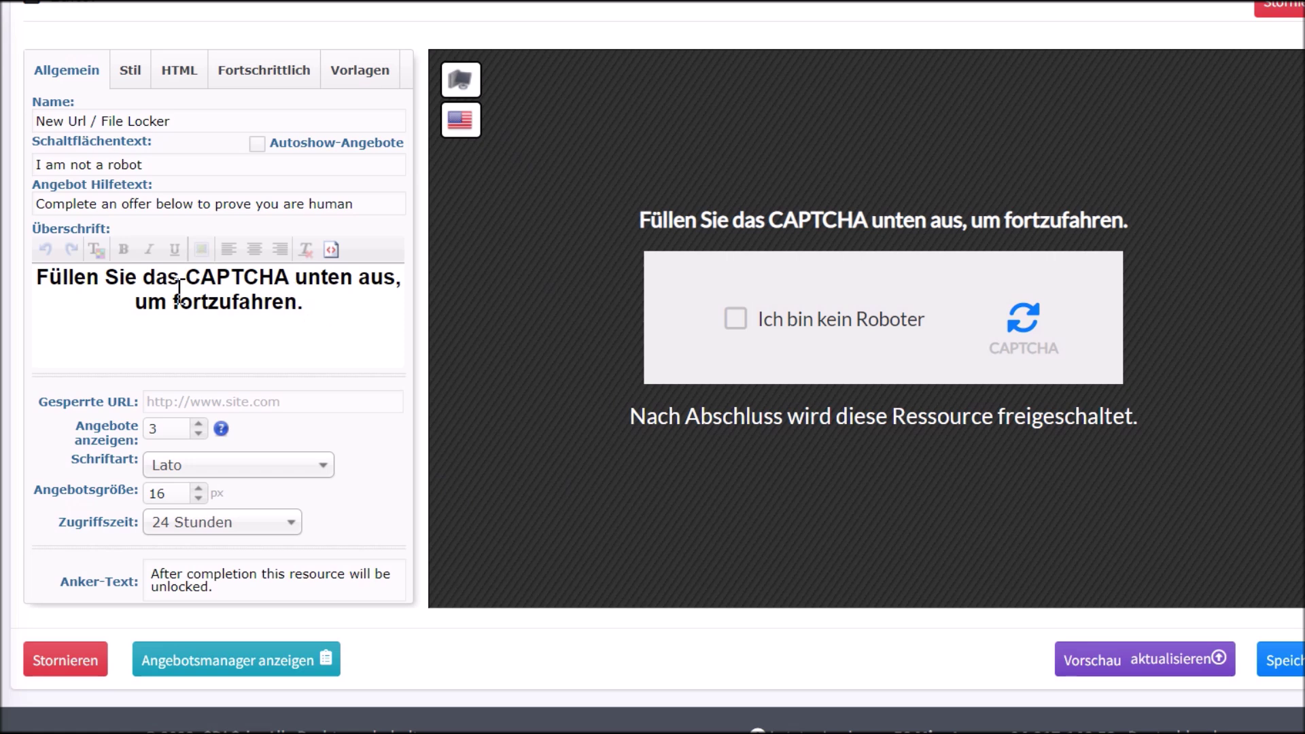
left_click(310, 301)
key("BackSpace")
left_click_drag(300, 303, 204, 321)
type("das V")
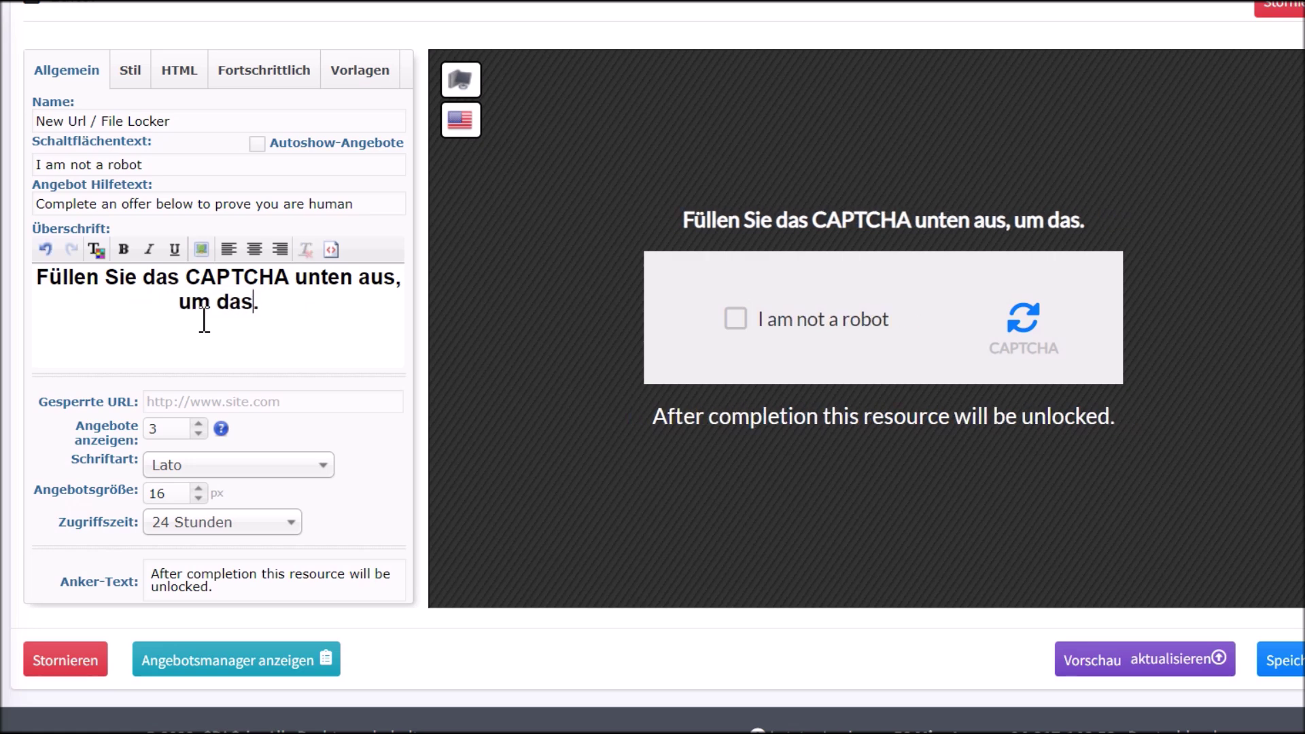
type("ideo u")
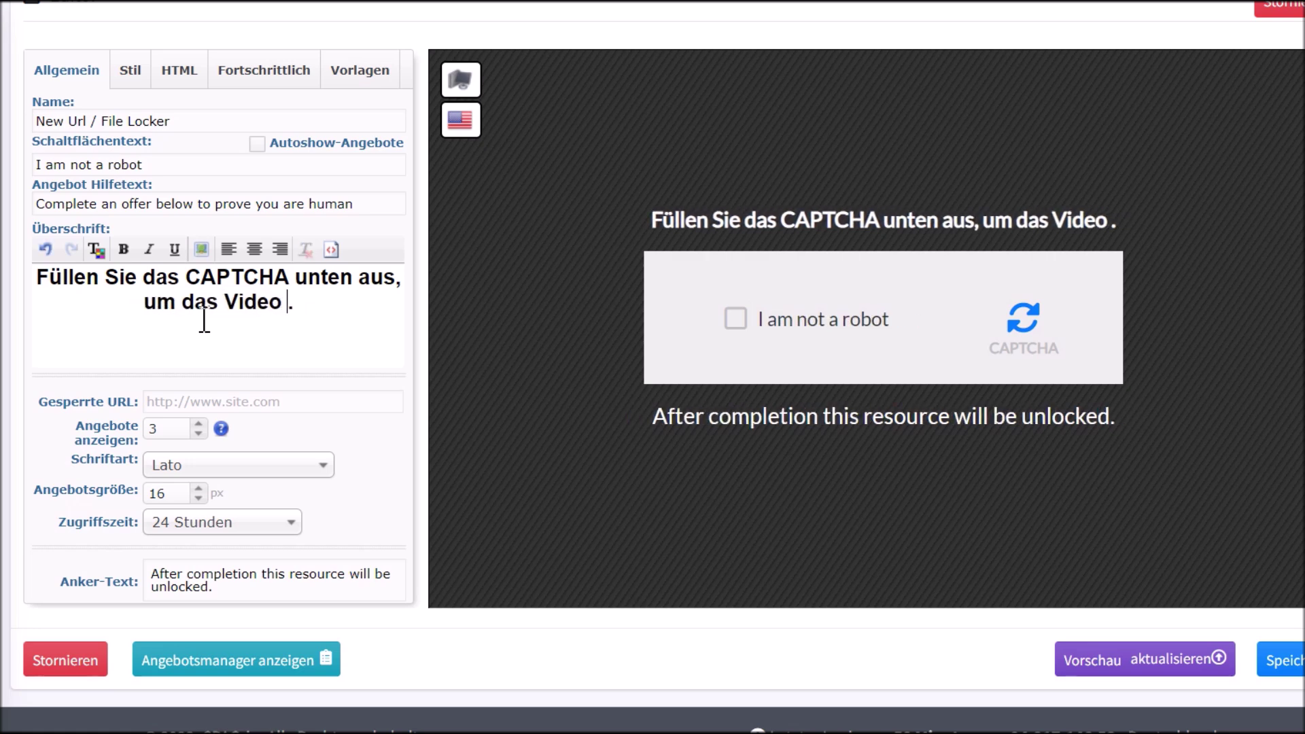
key("BackSpace")
type("zu sehen")
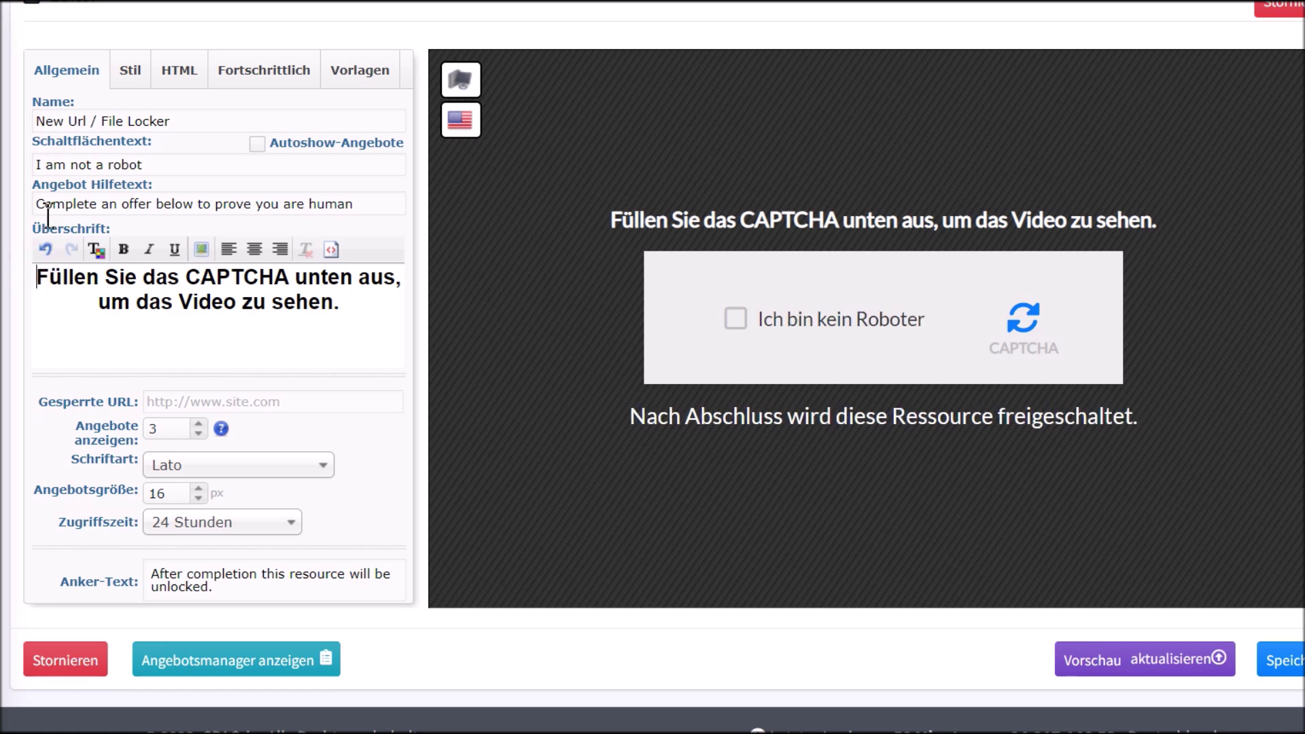
type("(1")
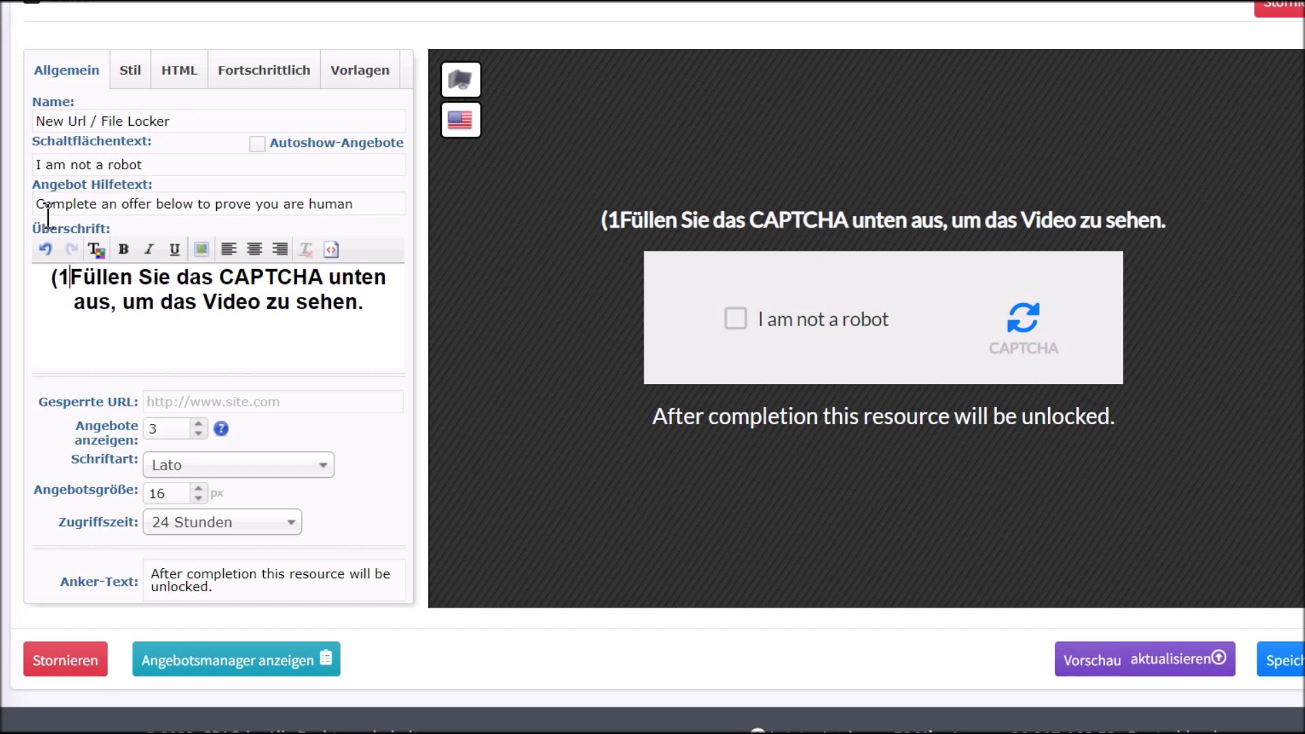
type("8+)")
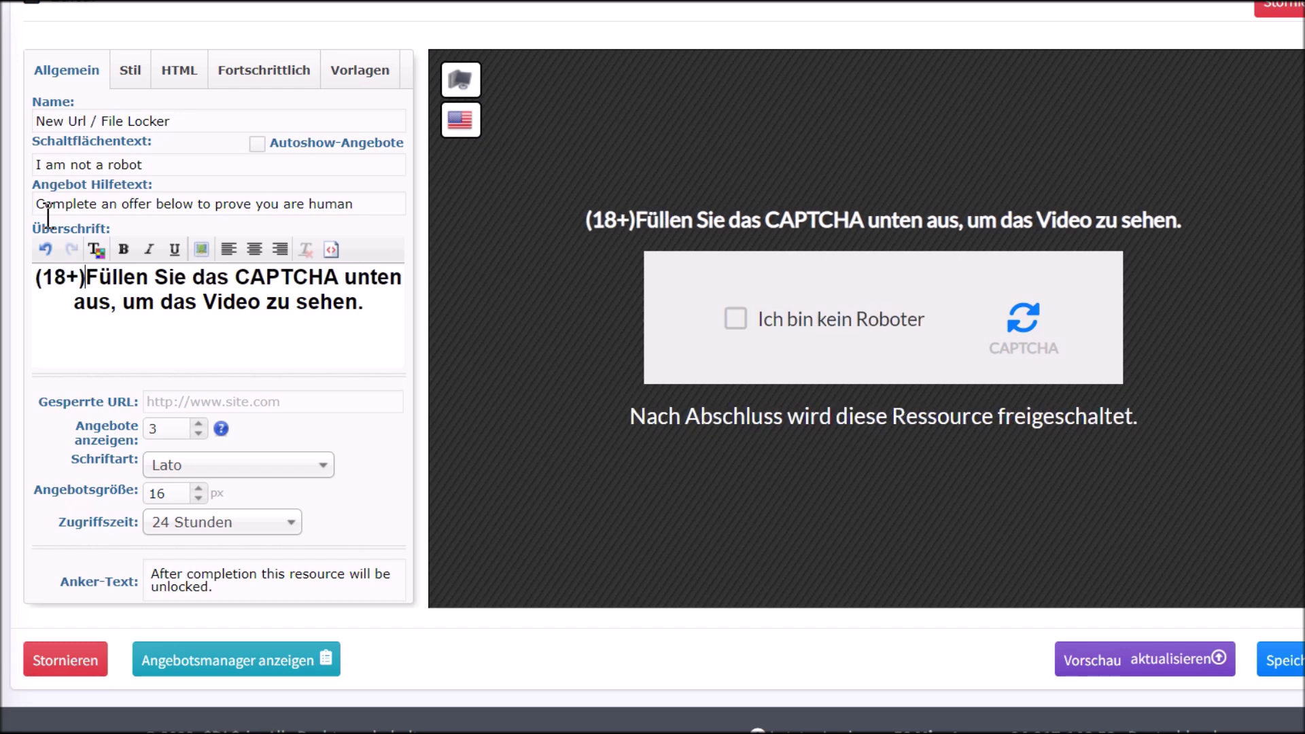
- Change the locker's anchor text to "Nach Abschluss wird das Video freigeschaltet."
left_click_drag(630, 416, 636, 547)
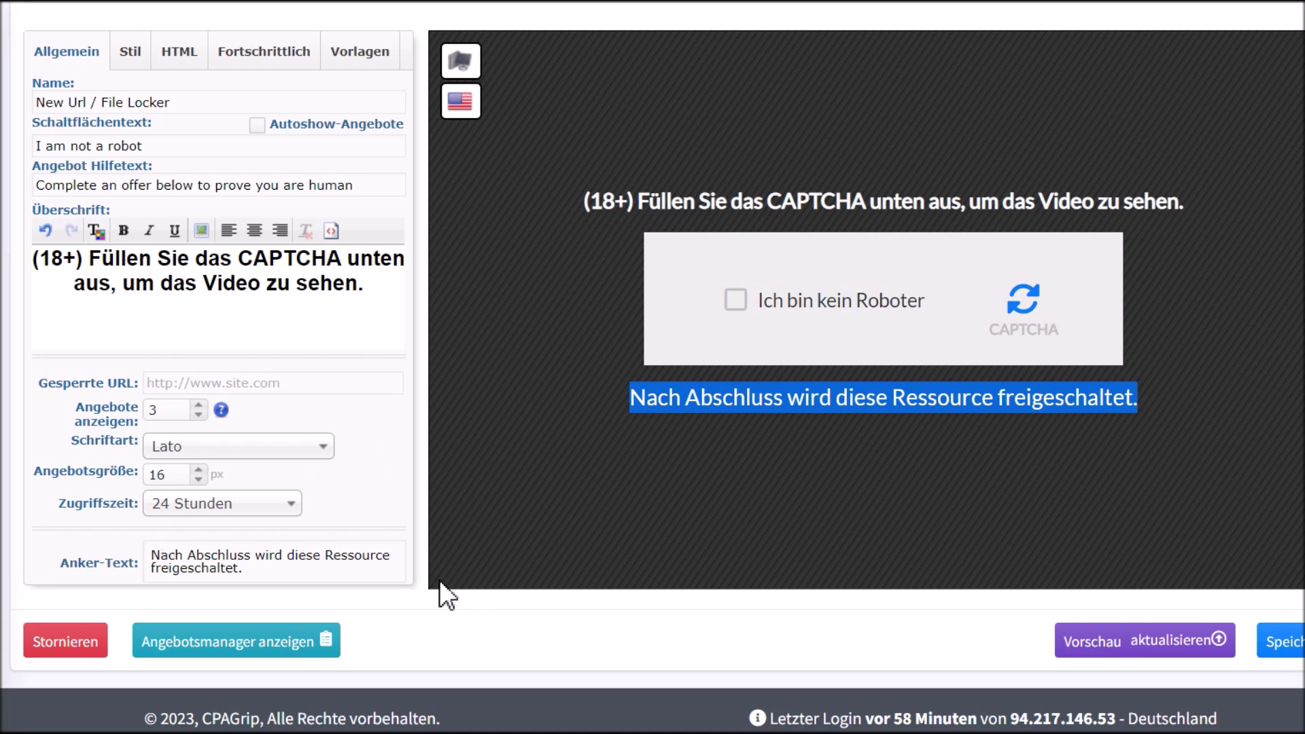
left_click(367, 554)
left_click_drag(393, 555, 298, 557)
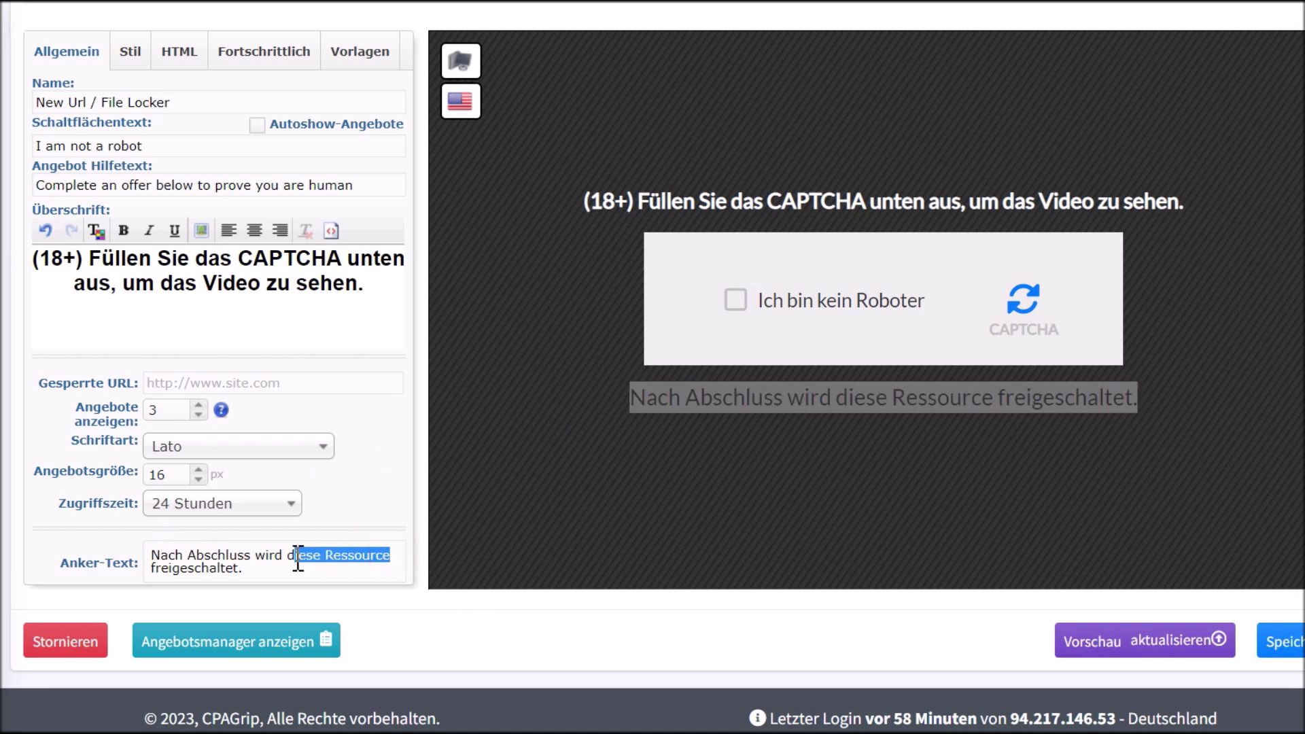
type("as")
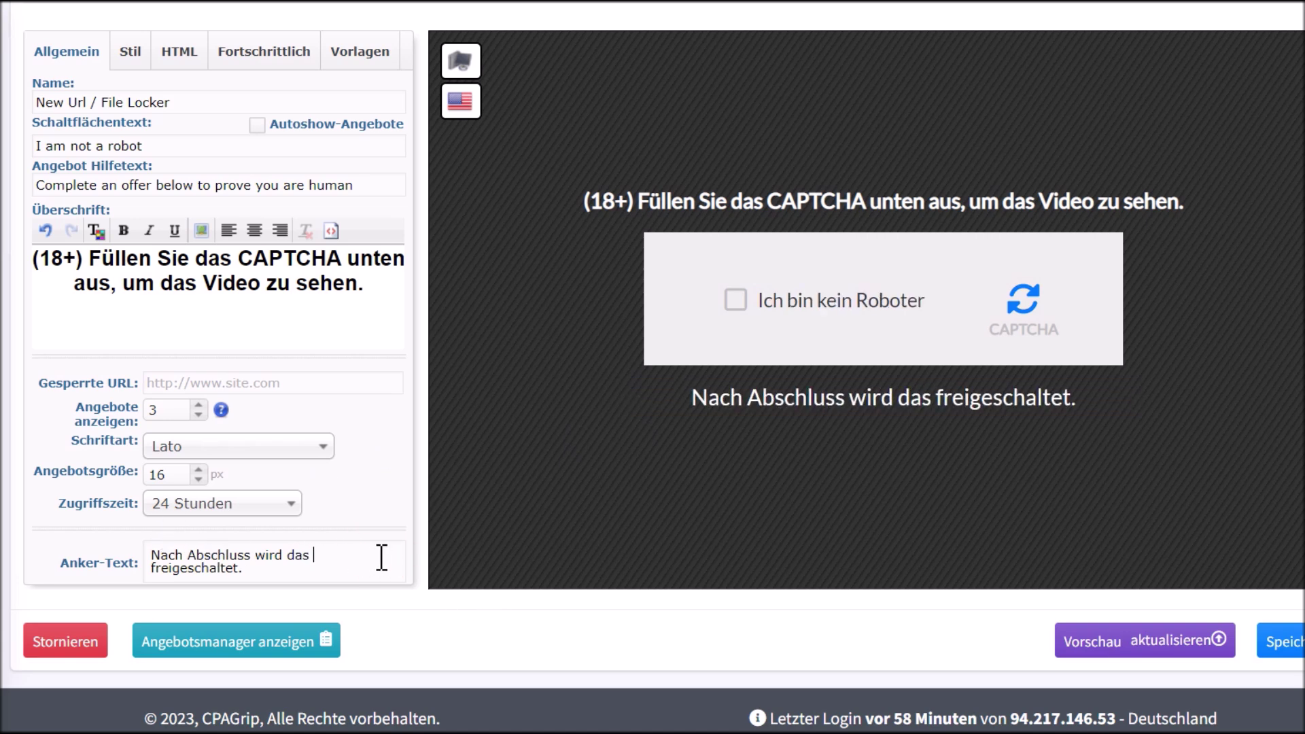
type(" Video")
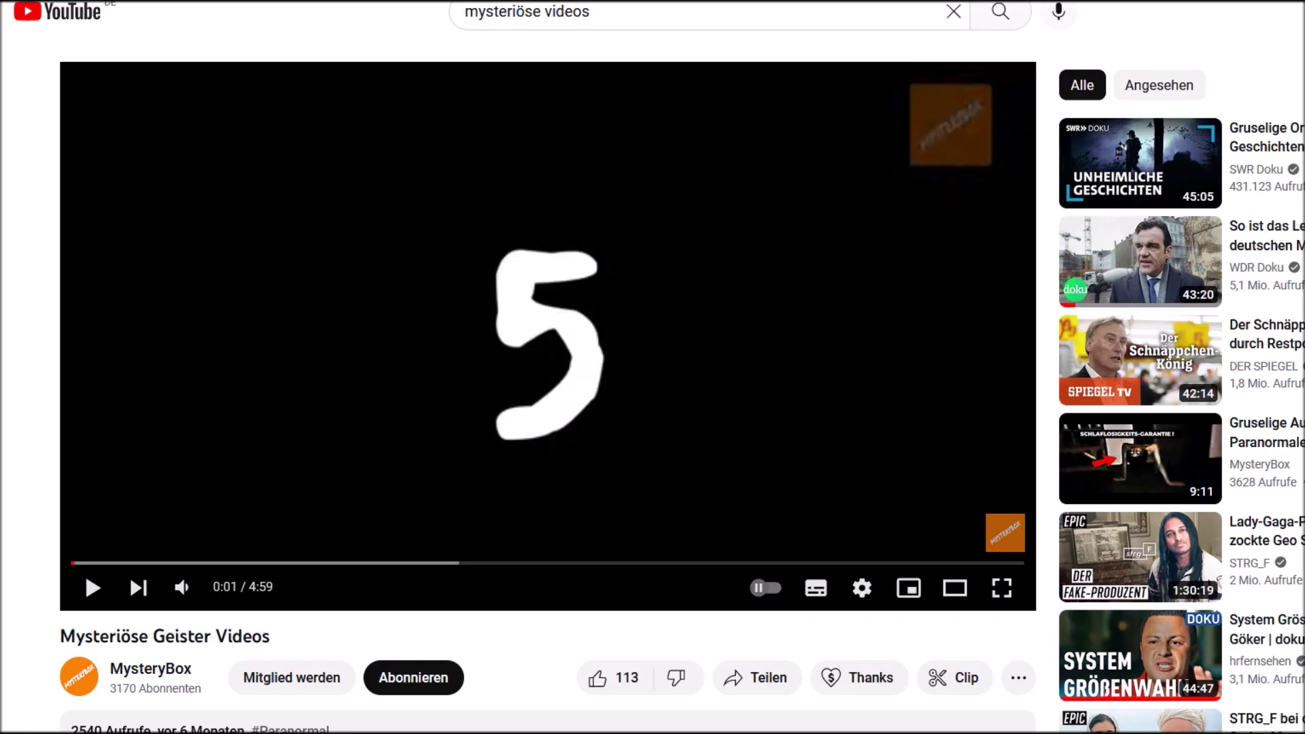
- Copy the share link of the "Mysteriöse Geister Videos" video on YouTube
left_click(741, 677)
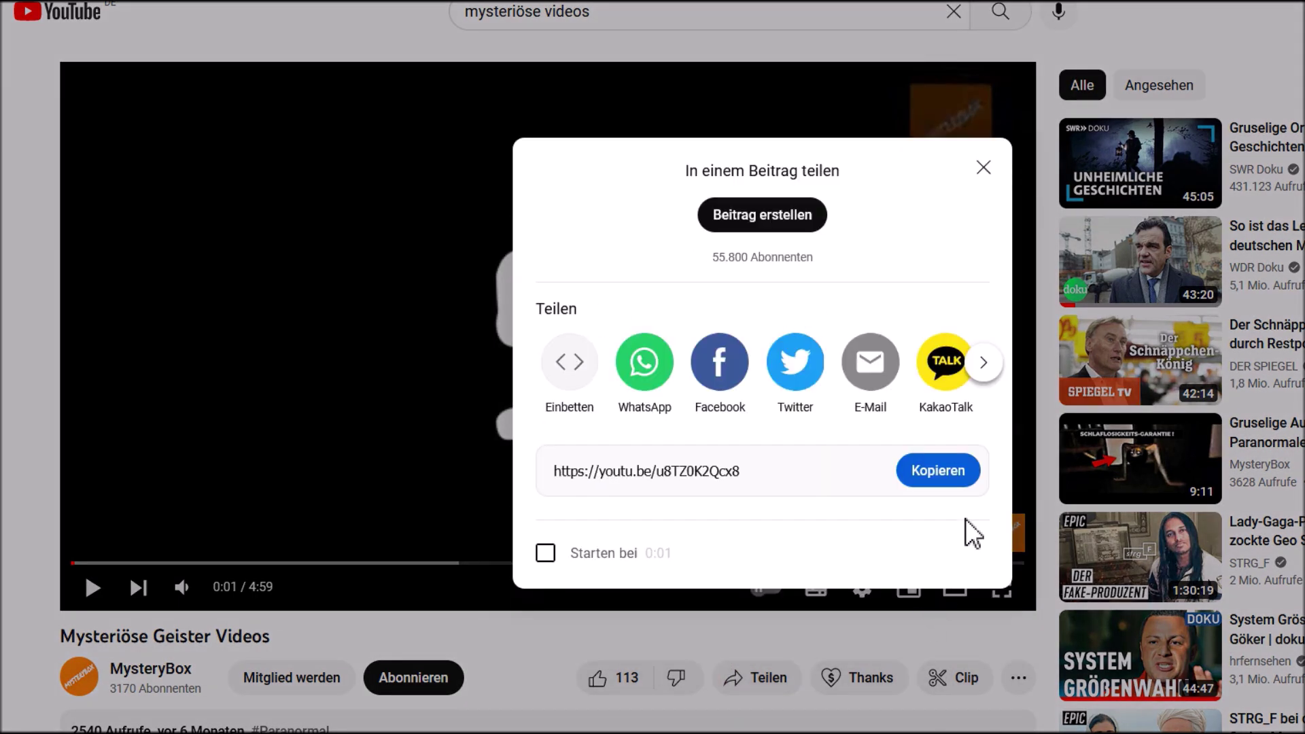
left_click(954, 484)
key("ctrl+c")
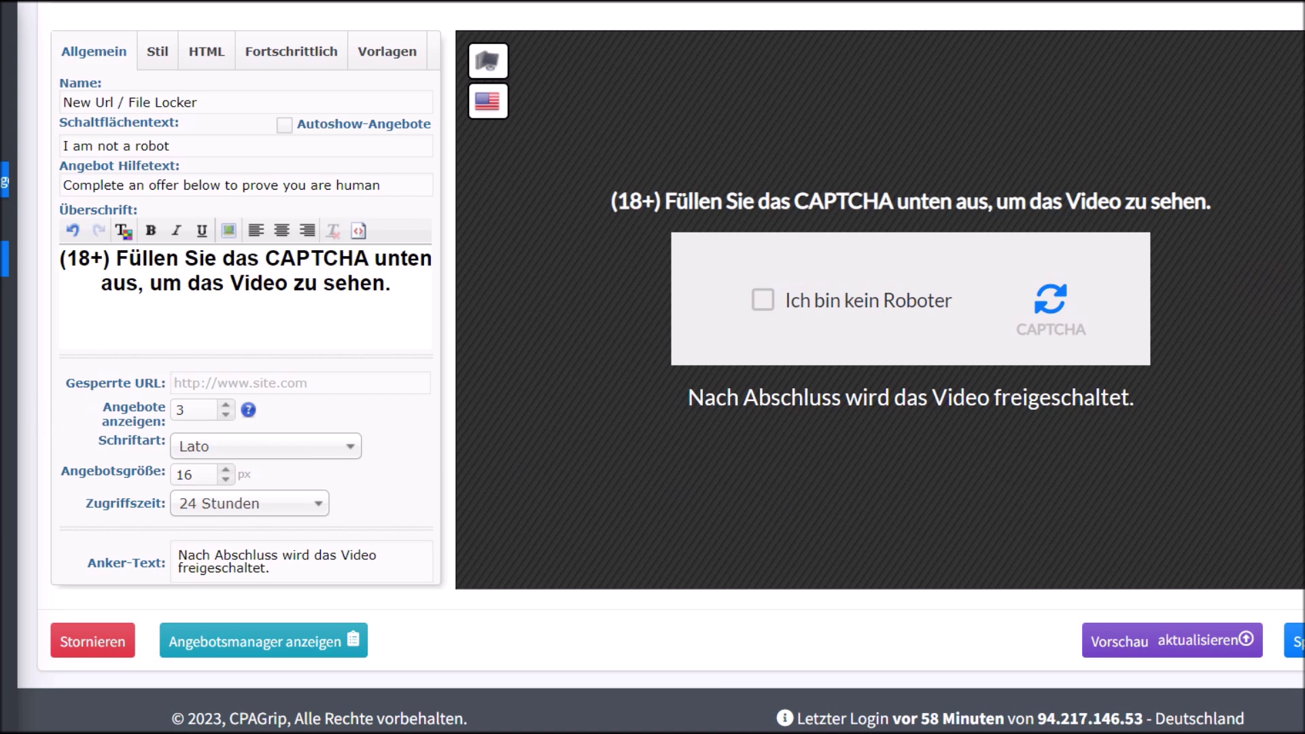
left_click(843, 1)
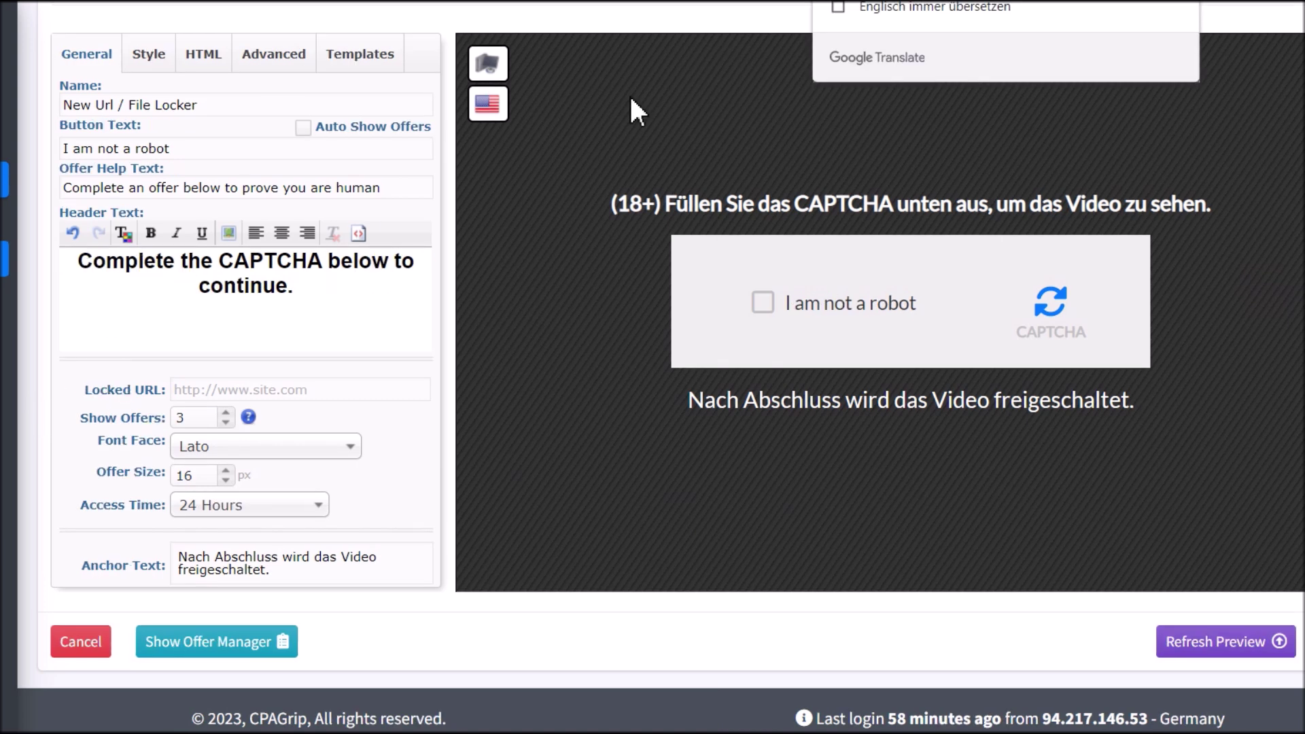
left_click(208, 389)
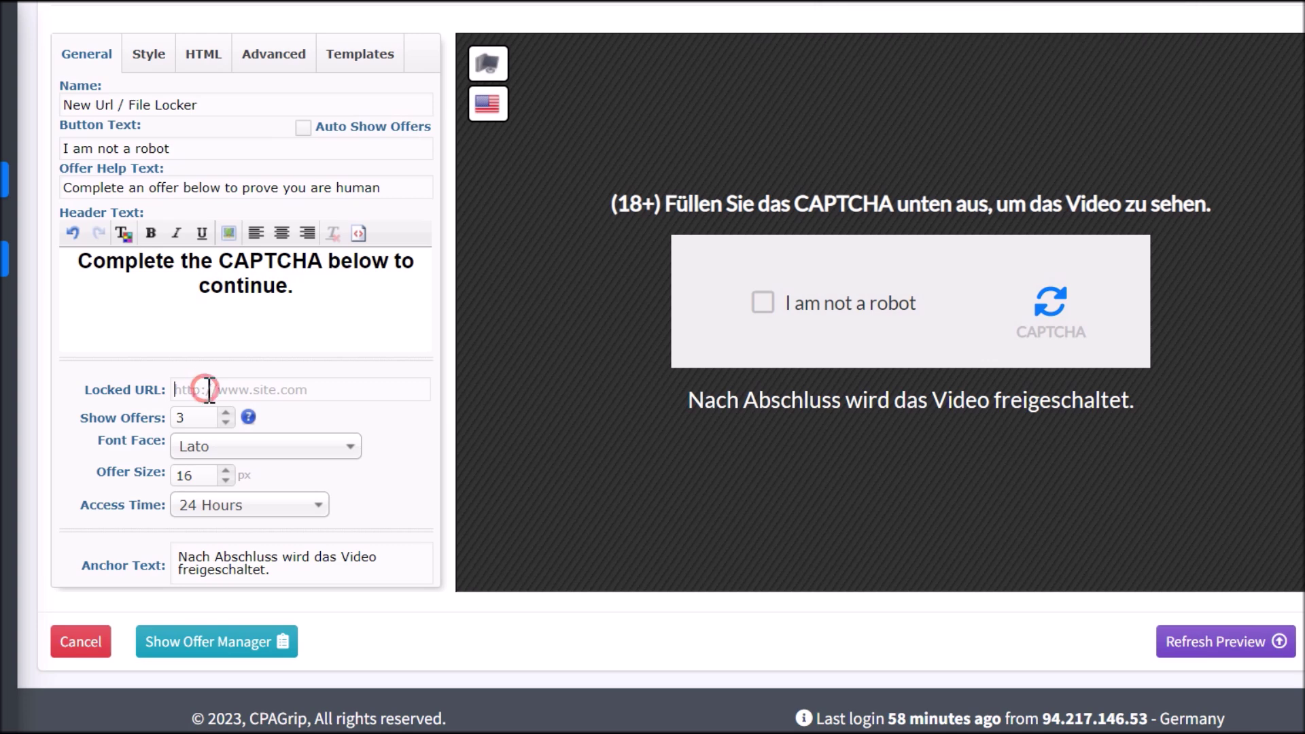
right_click(207, 388)
left_click(269, 558)
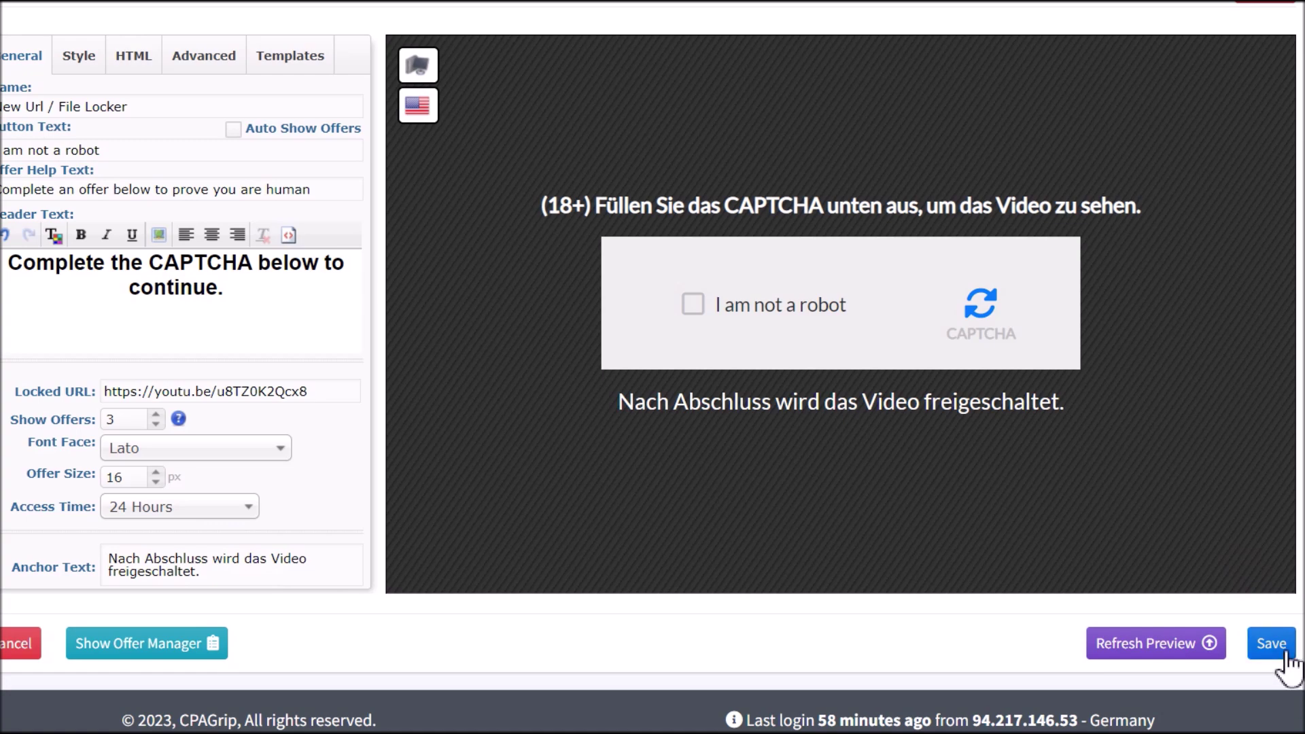
- Save the URL locker and copy its generated ridefiles.net link
left_click(1284, 651)
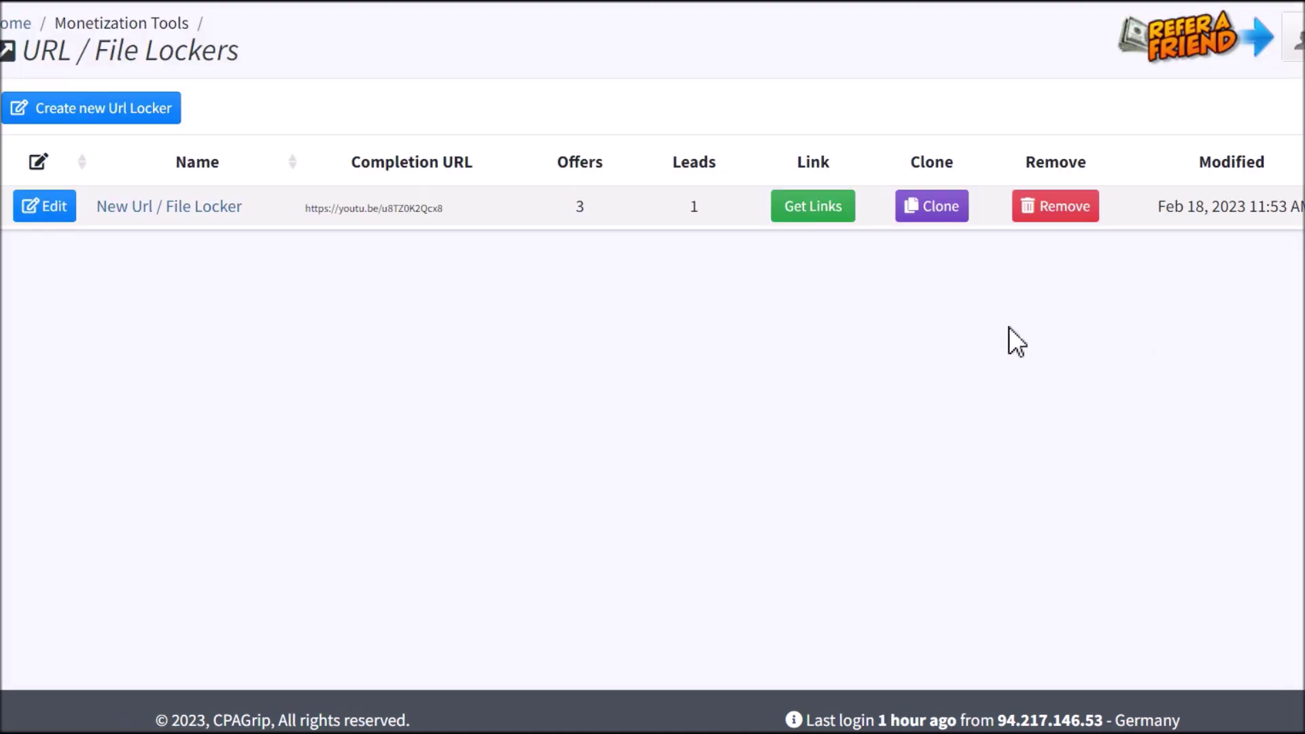
left_click(825, 216)
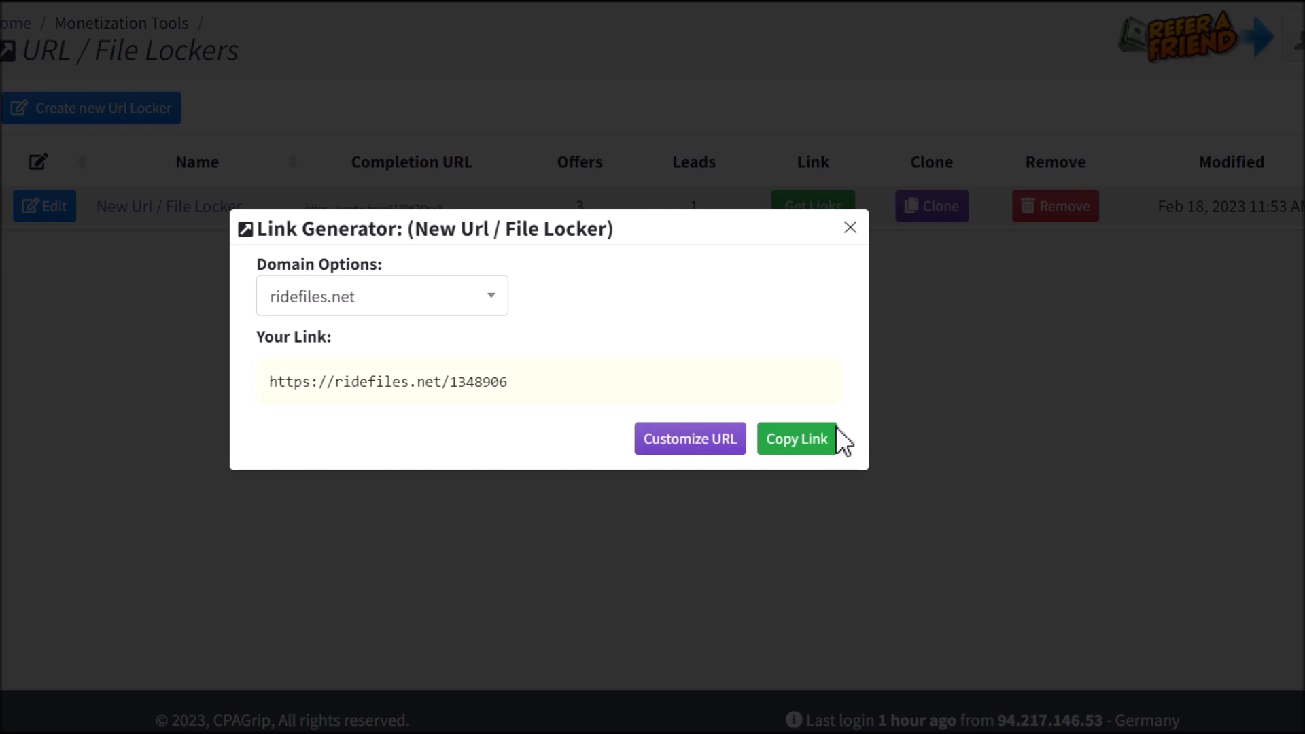
left_click(807, 444)
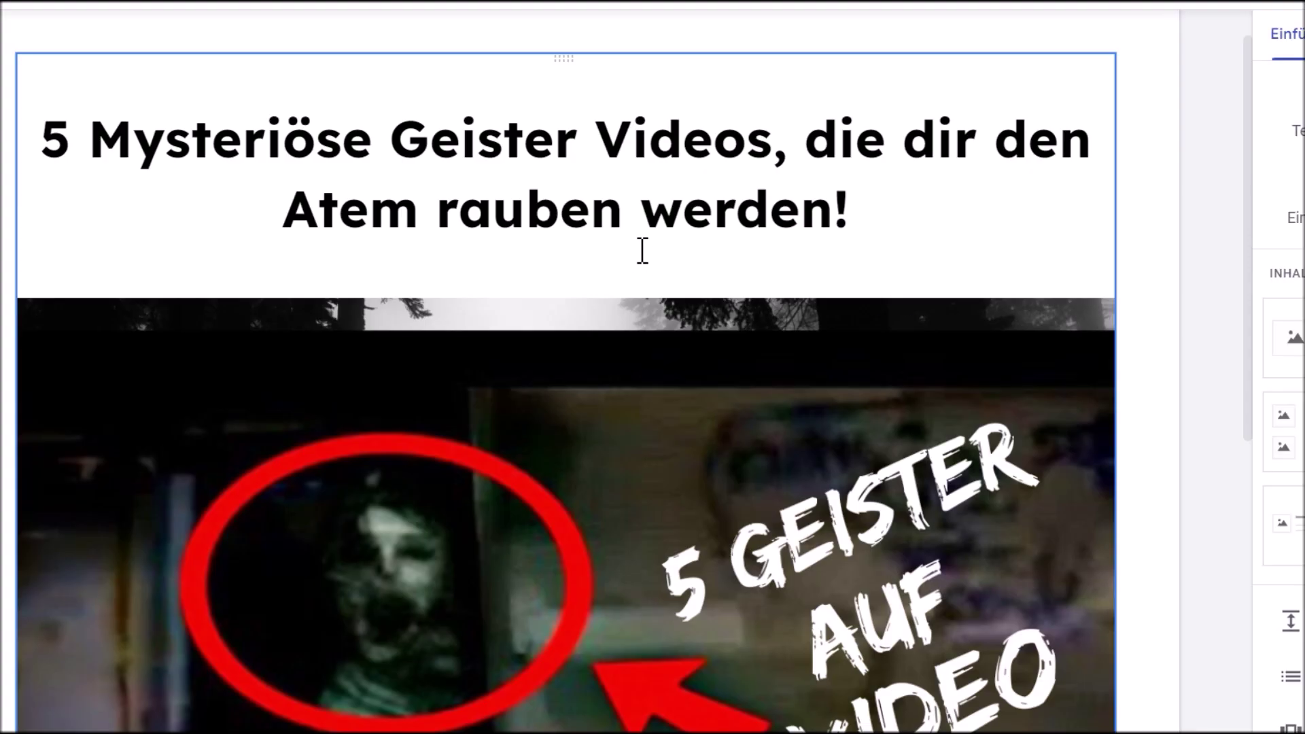
scroll(643, 250, "down", 8)
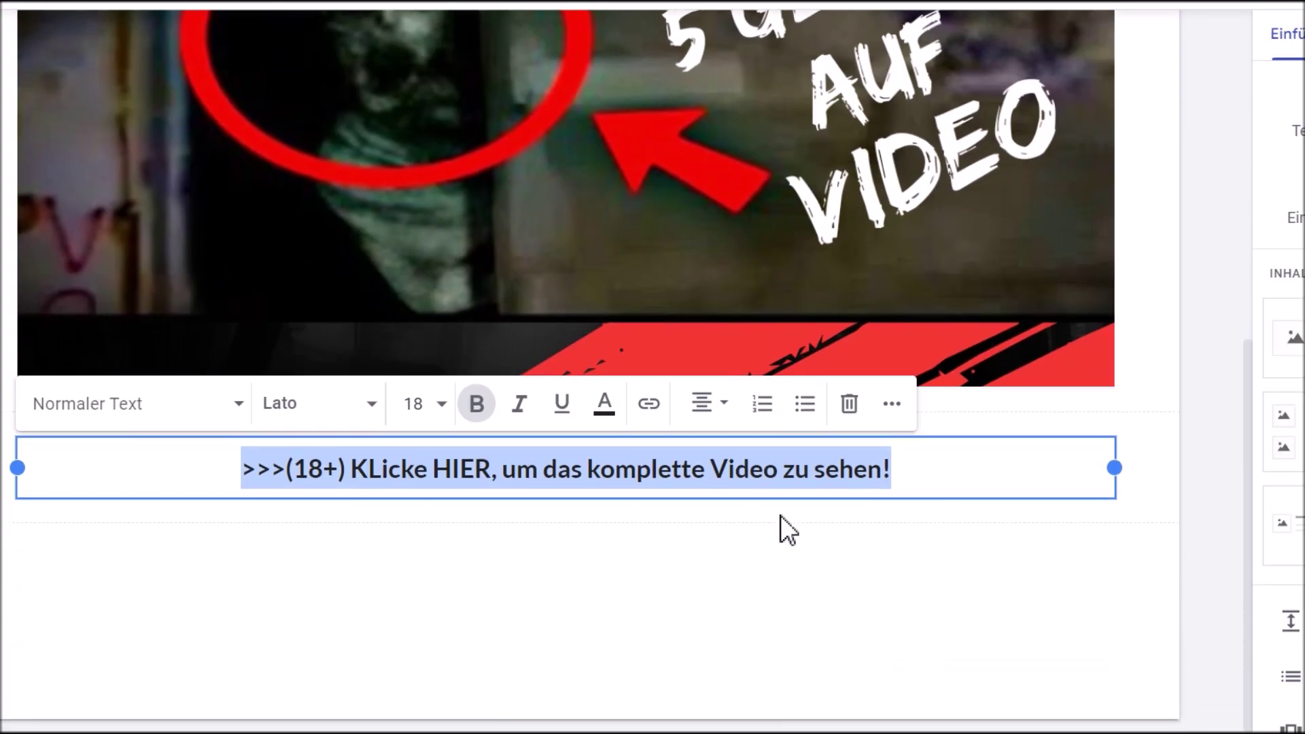
left_click(779, 513)
left_click_drag(891, 470, 219, 466)
left_click(650, 406)
right_click(371, 600)
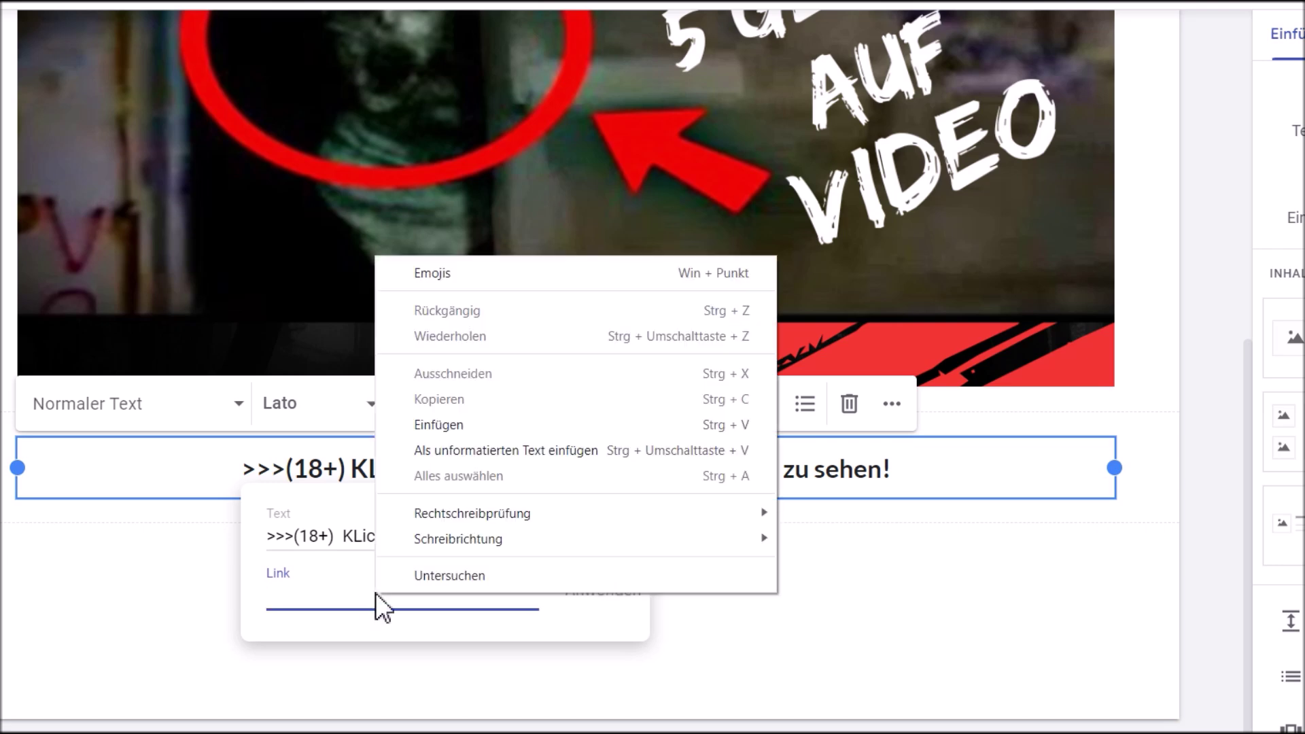
left_click(432, 420)
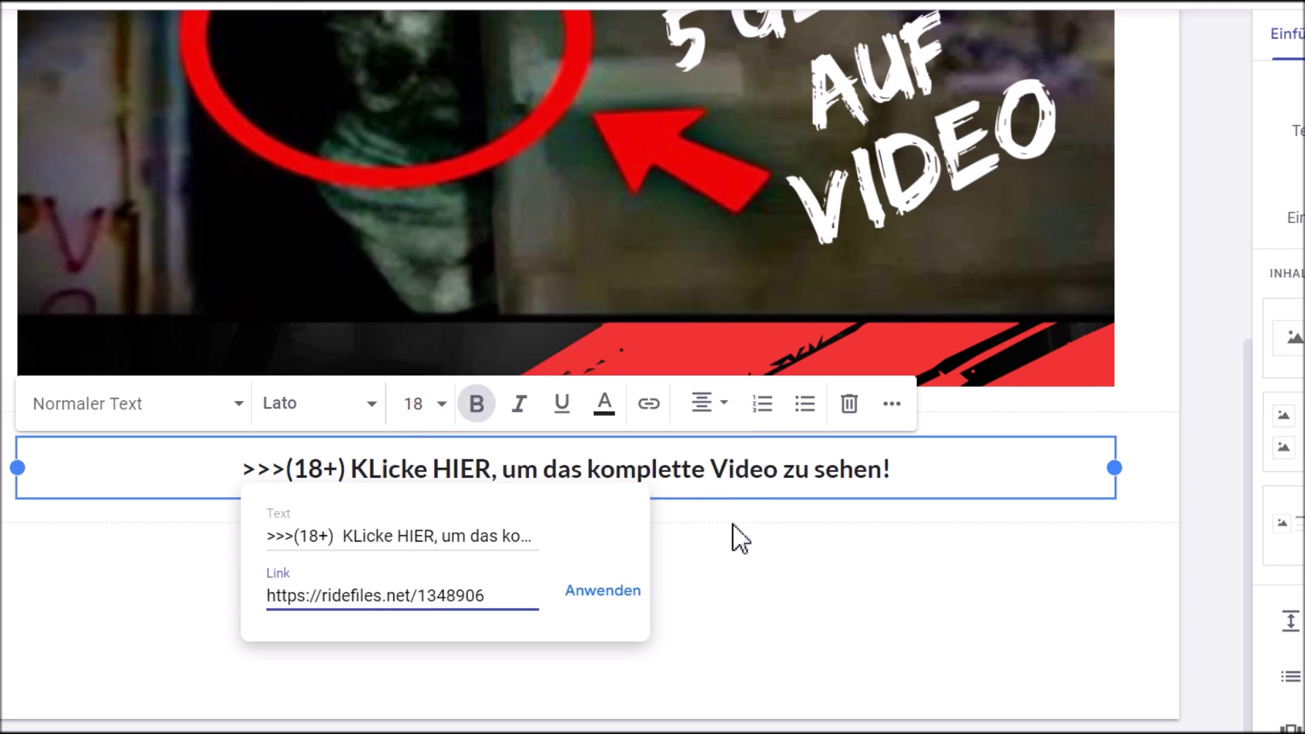
left_click(612, 602)
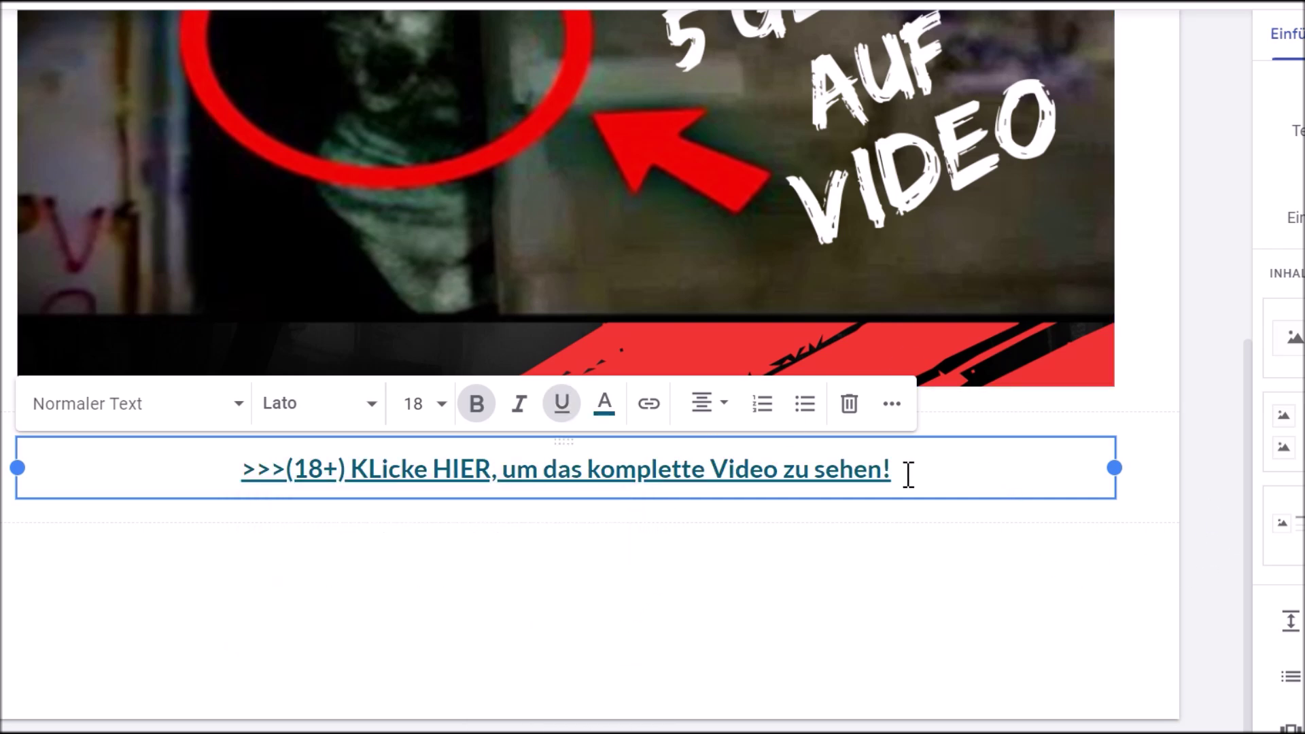
- Recolor the whole linked call-to-action line in very dark teal
left_click_drag(909, 474, 259, 458)
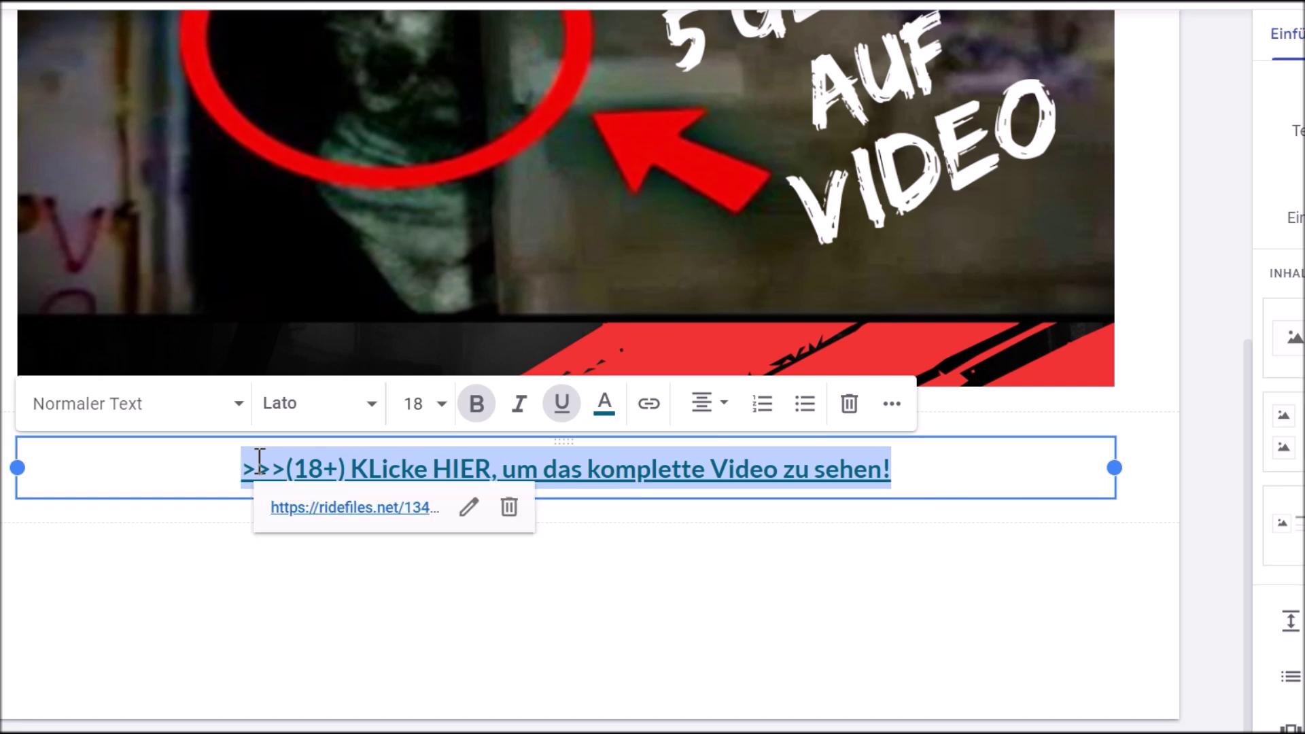
left_click(607, 406)
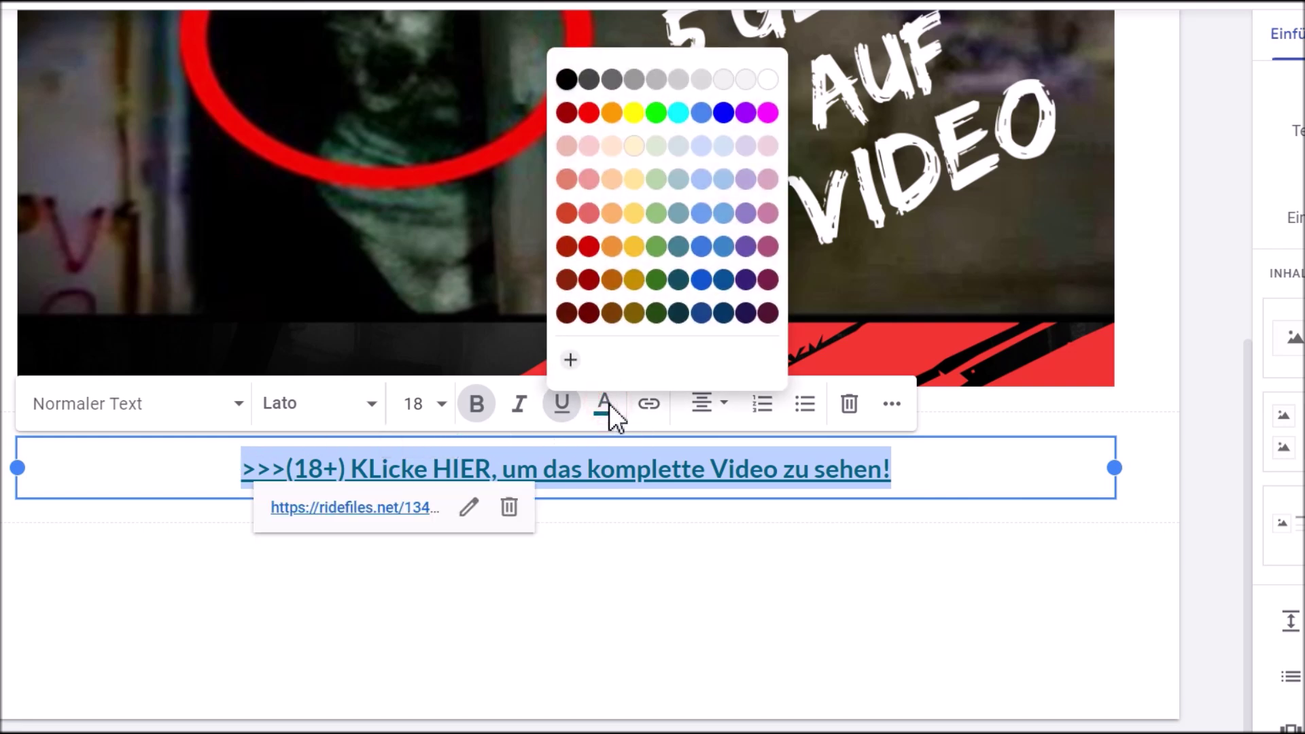
left_click(688, 315)
left_click(757, 587)
- Recolor the whole linked call-to-action line below the ghost image in bright blue
left_click_drag(897, 475, 244, 471)
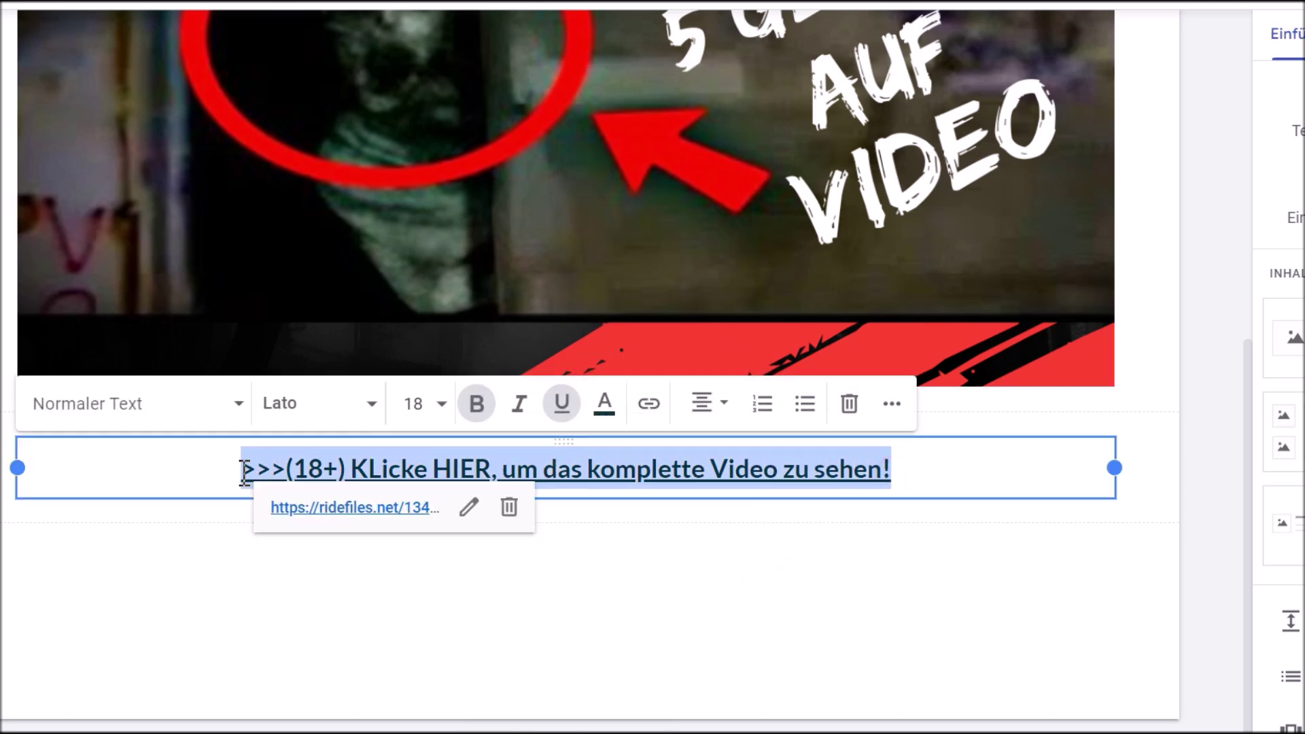
left_click(604, 405)
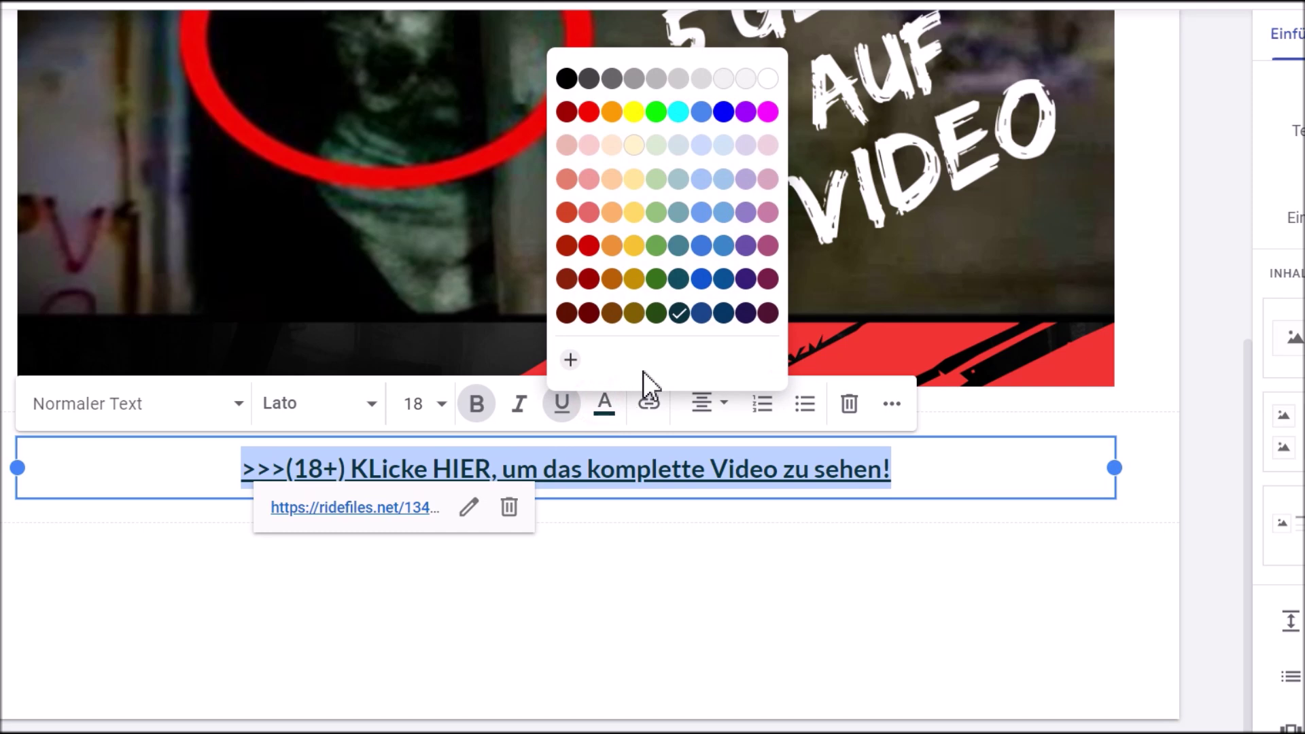
left_click(702, 313)
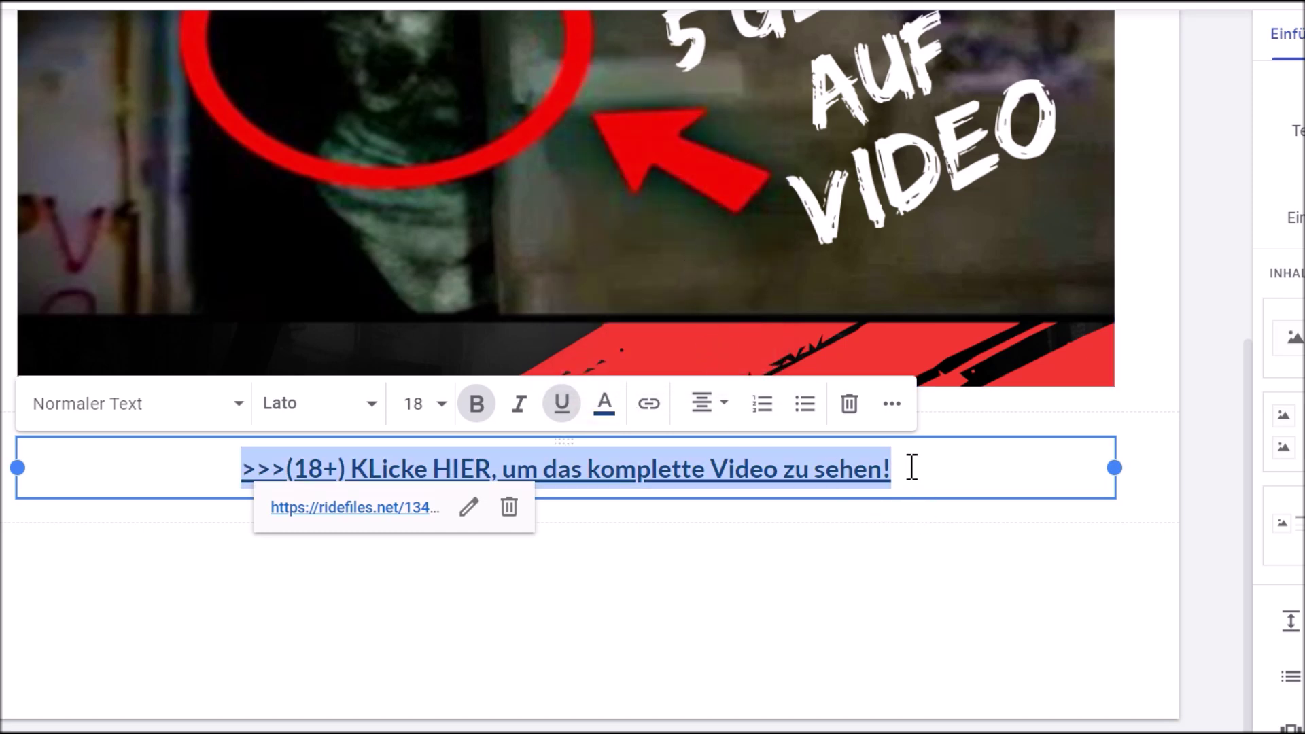
left_click(616, 416)
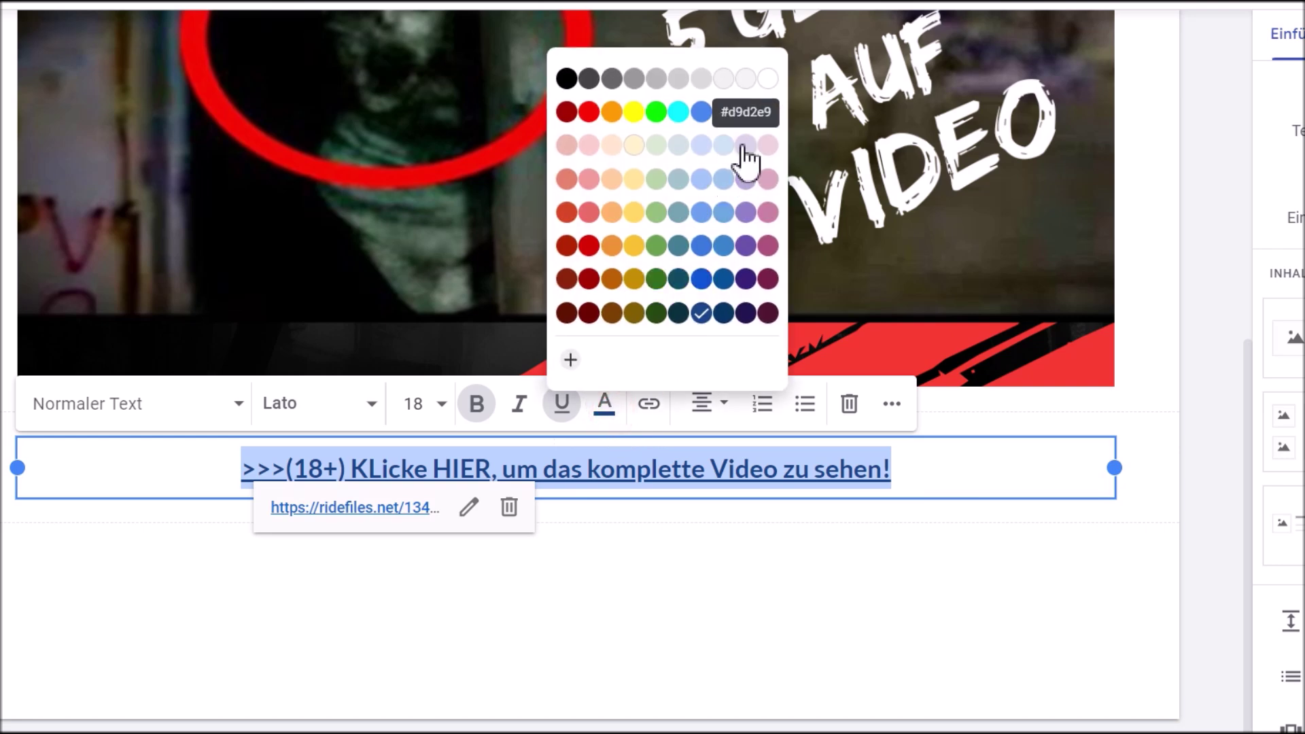
left_click(725, 112)
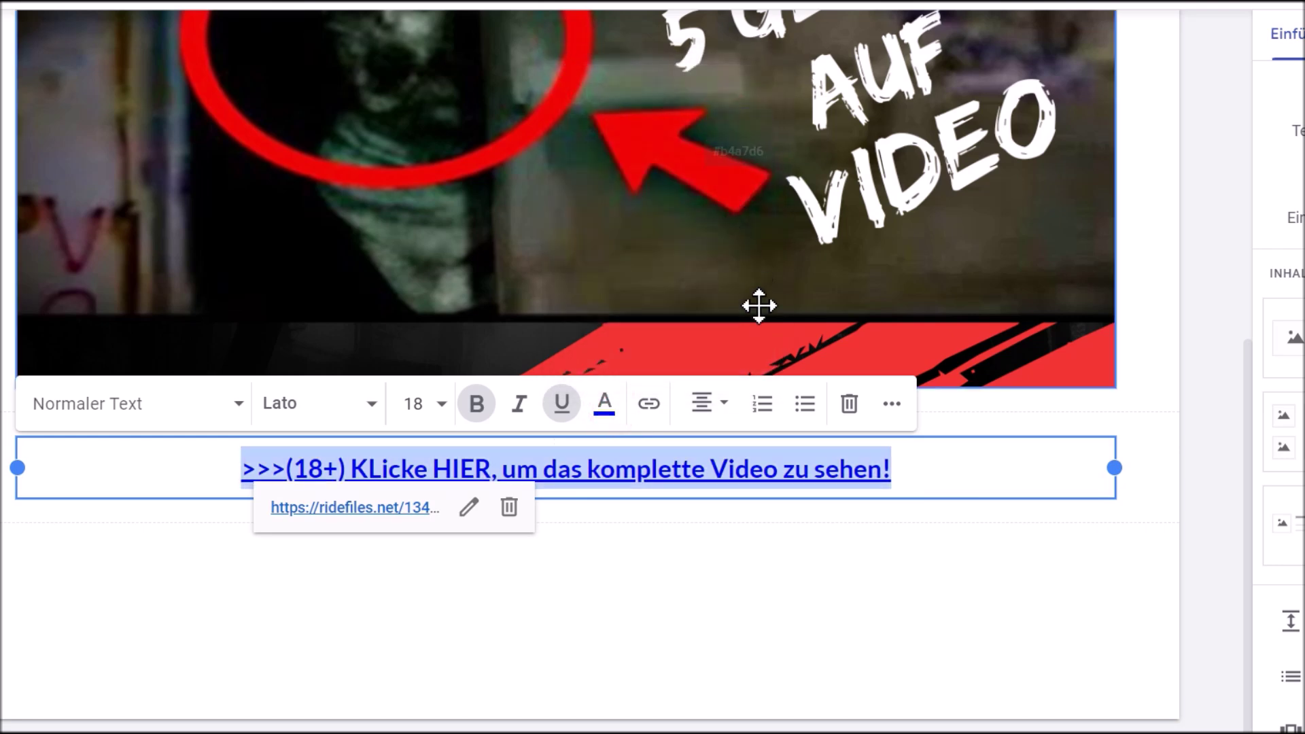
left_click(792, 559)
- Correct the misspelled "KLicke" in the call-to-action line to "Klicke"
scroll(867, 498, "up", 2)
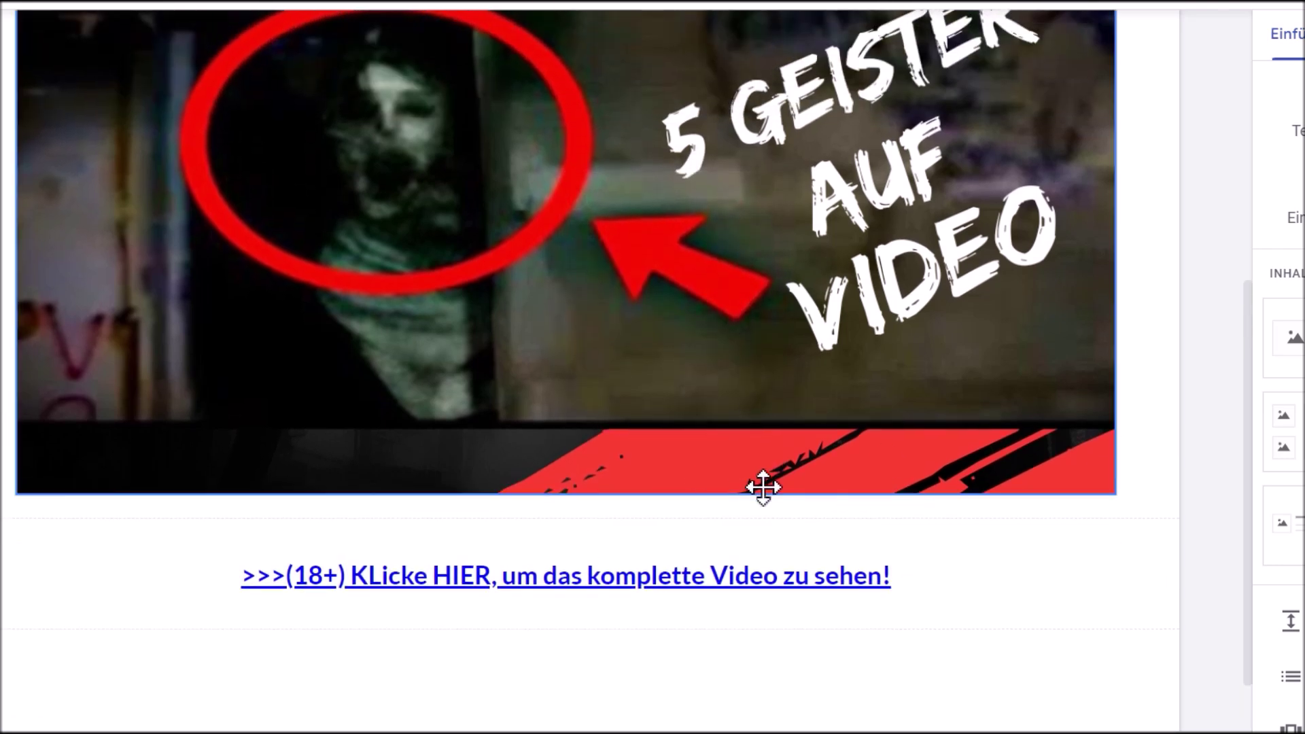
scroll(958, 544, "up", 5)
scroll(964, 542, "up", 3)
scroll(884, 578, "down", 7)
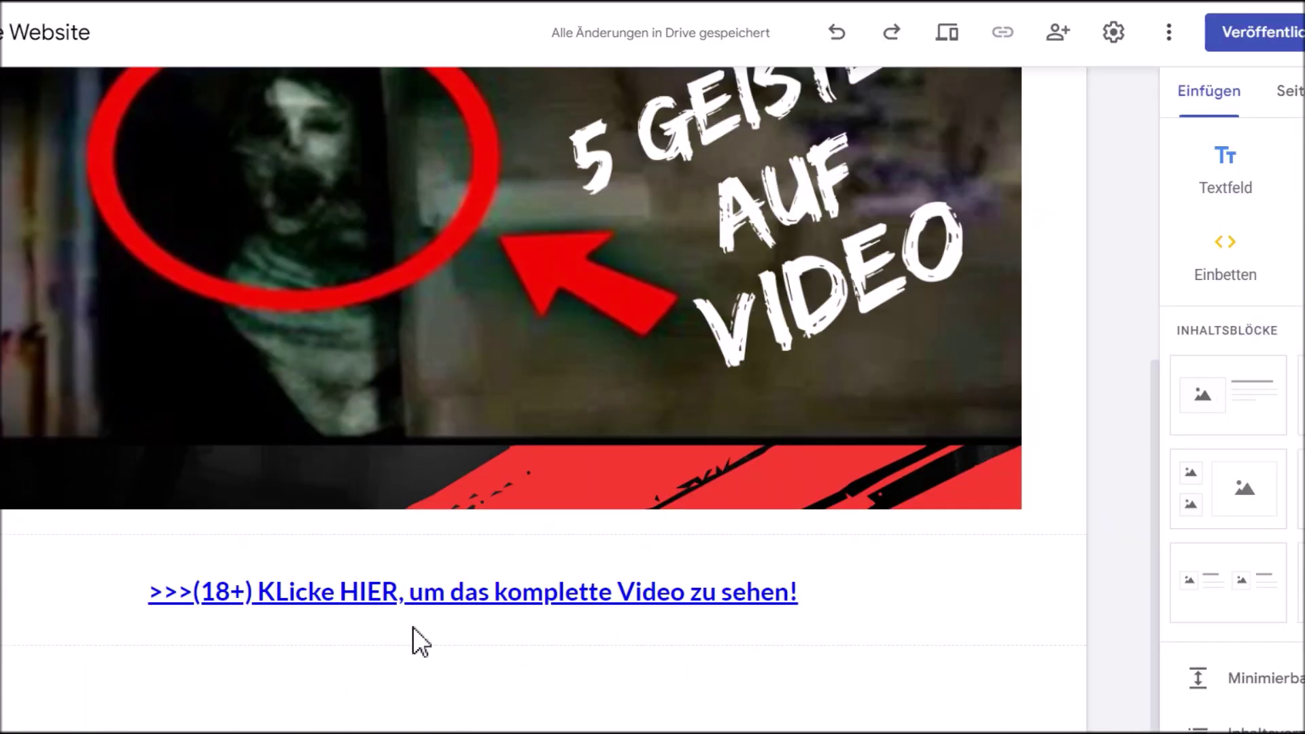
left_click(374, 541)
left_click(285, 599)
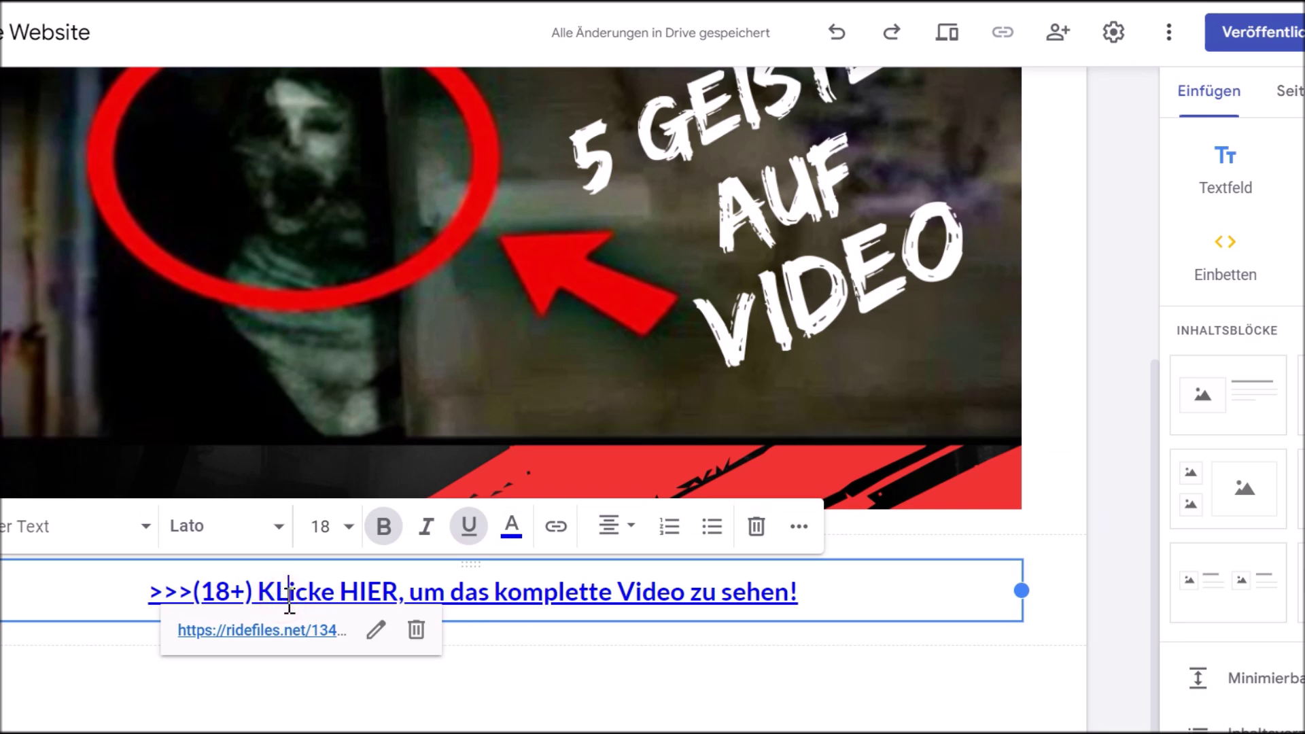
key("BackSpace")
type("l")
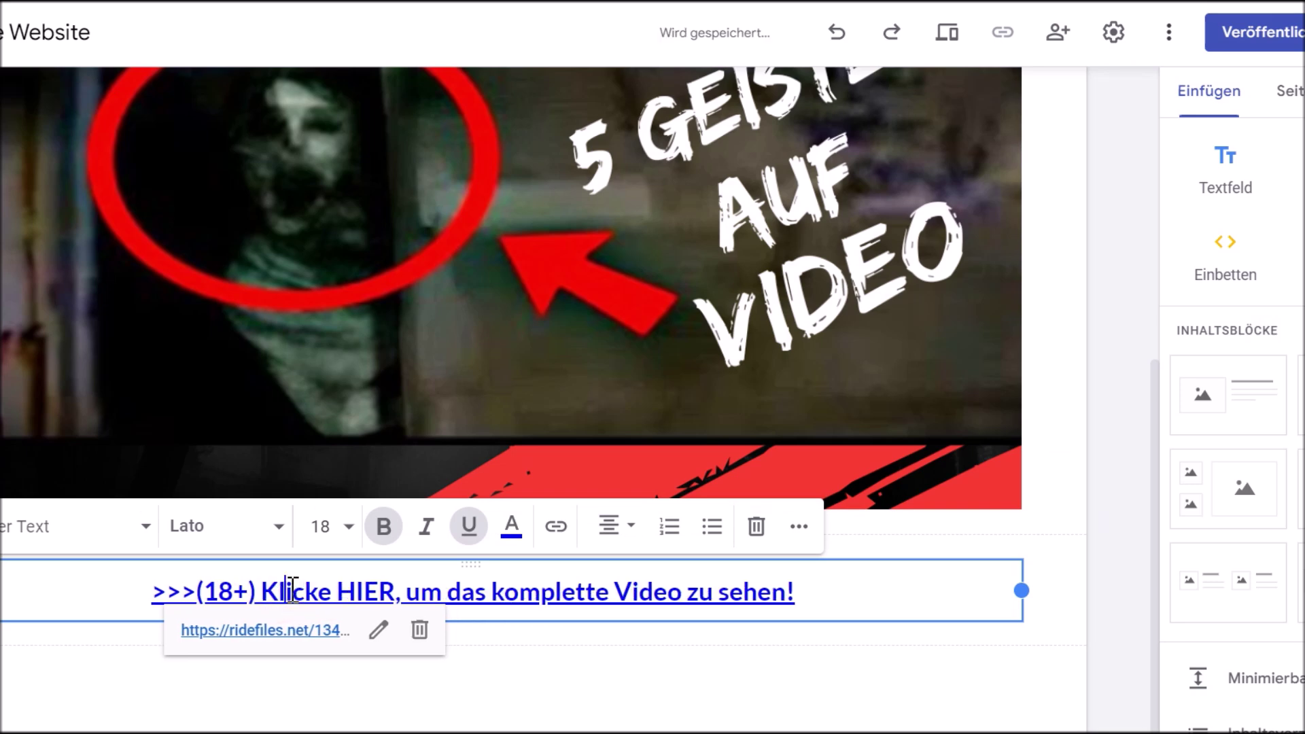
left_click(591, 672)
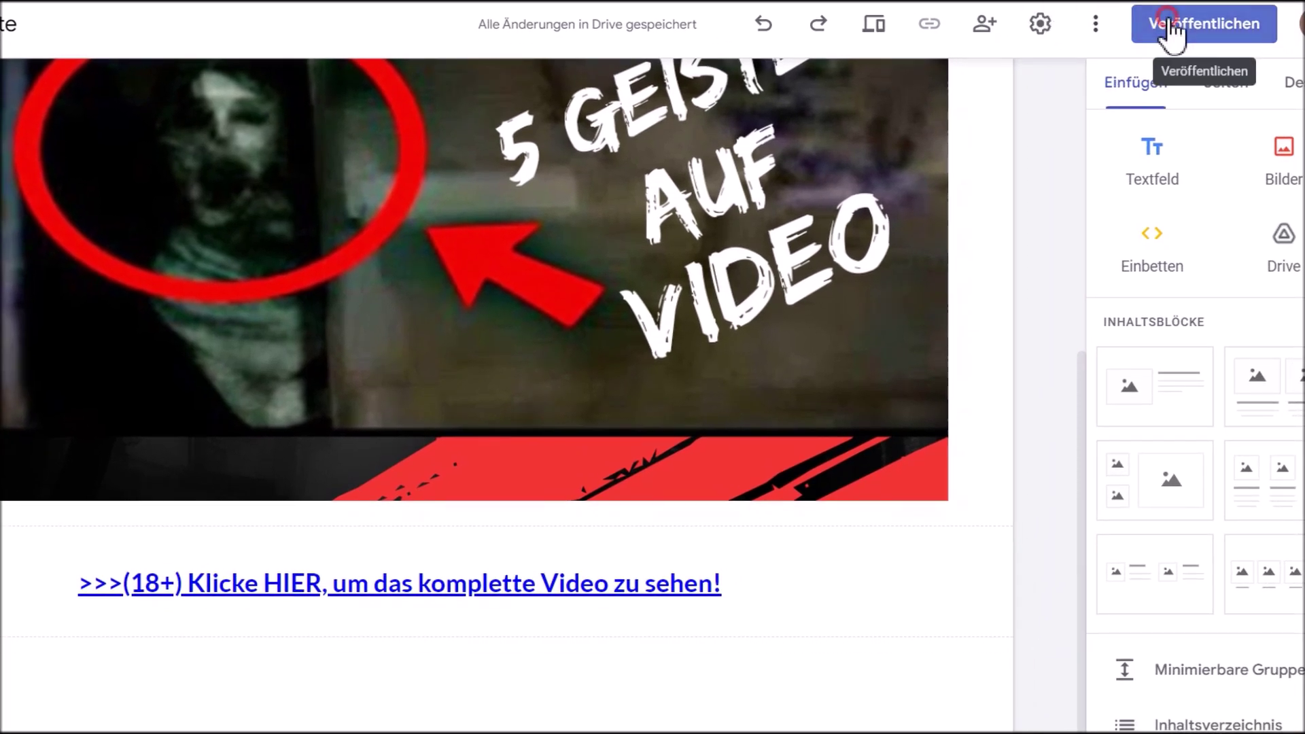
- Publish the site to the web under the address geister-video
left_click(1167, 41)
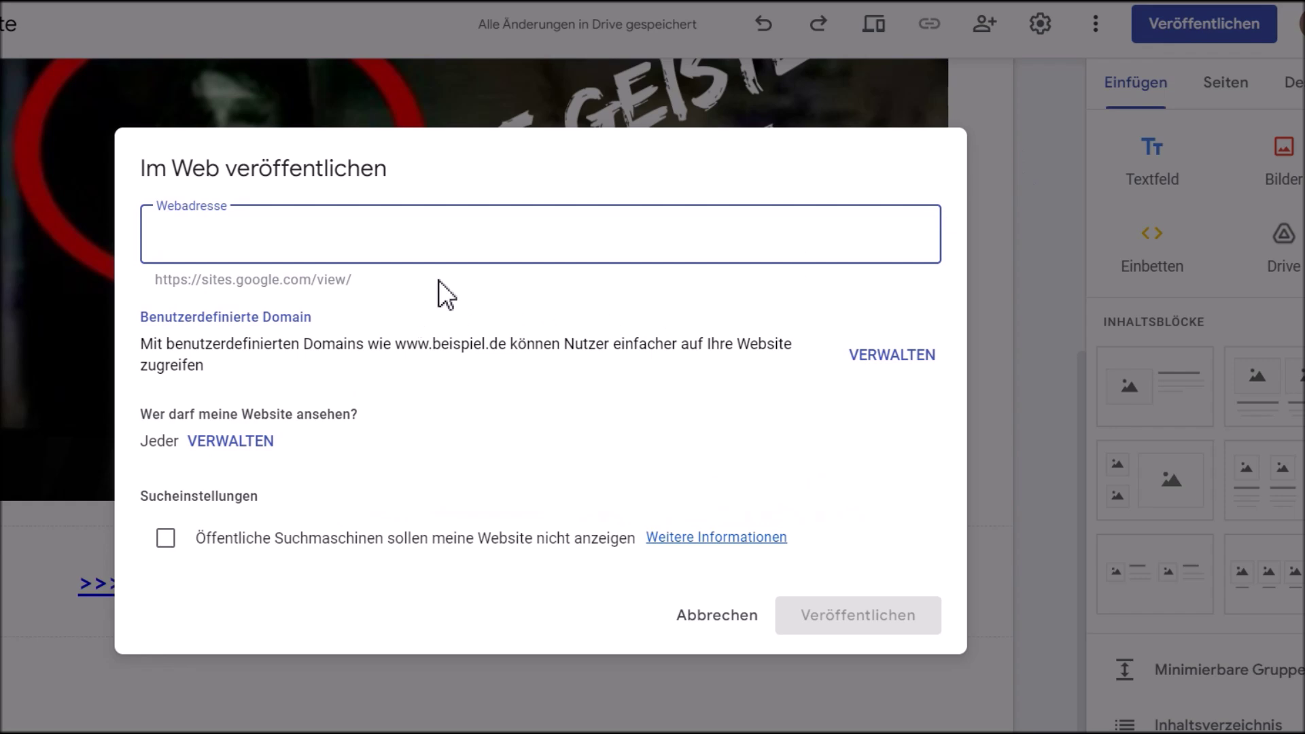
type("geis")
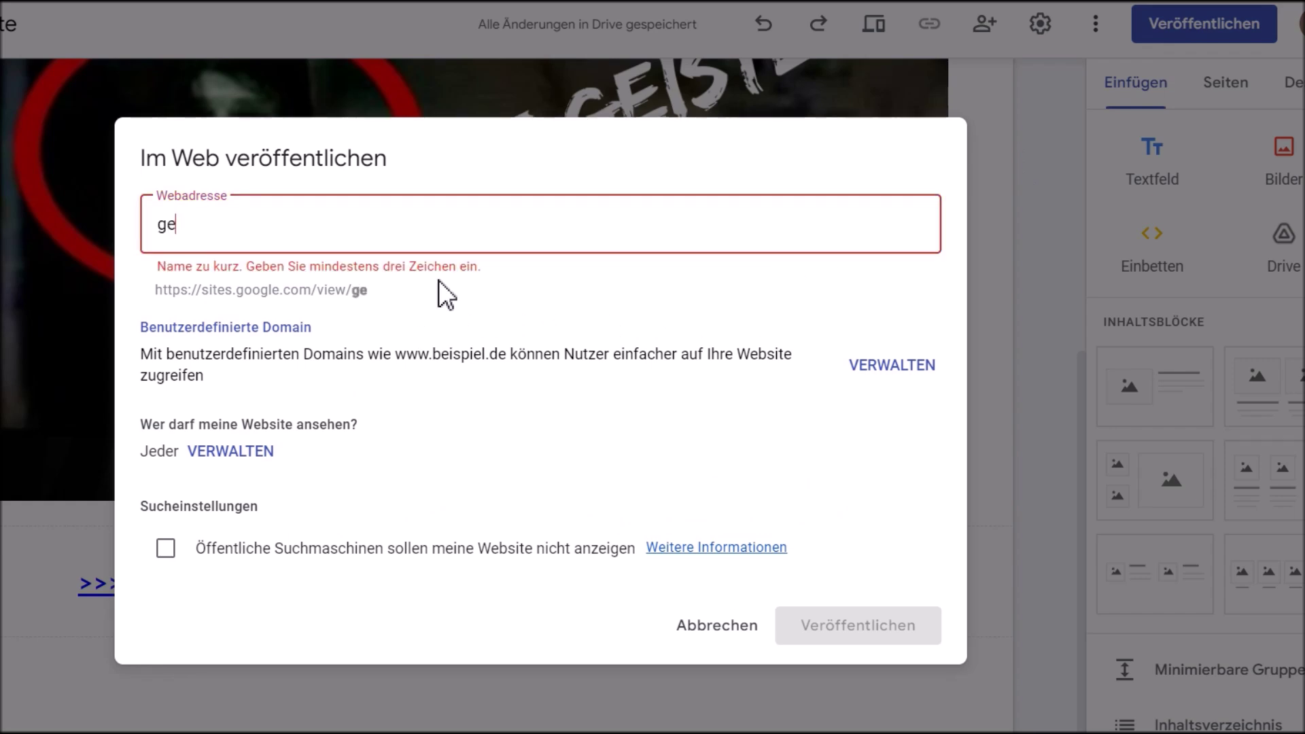
key("BackSpace")
key("BackSpace")
key("BackSpace")
key("BackSpace")
type("geister-video")
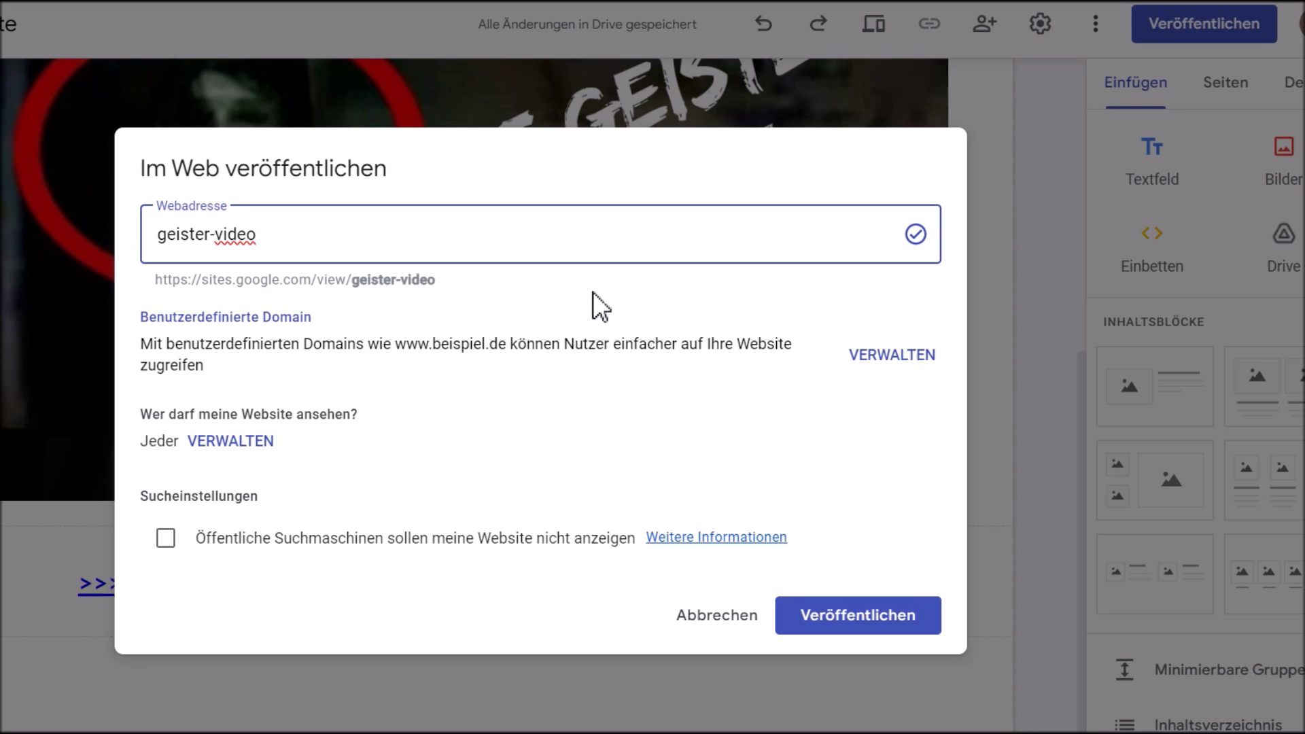
left_click(843, 613)
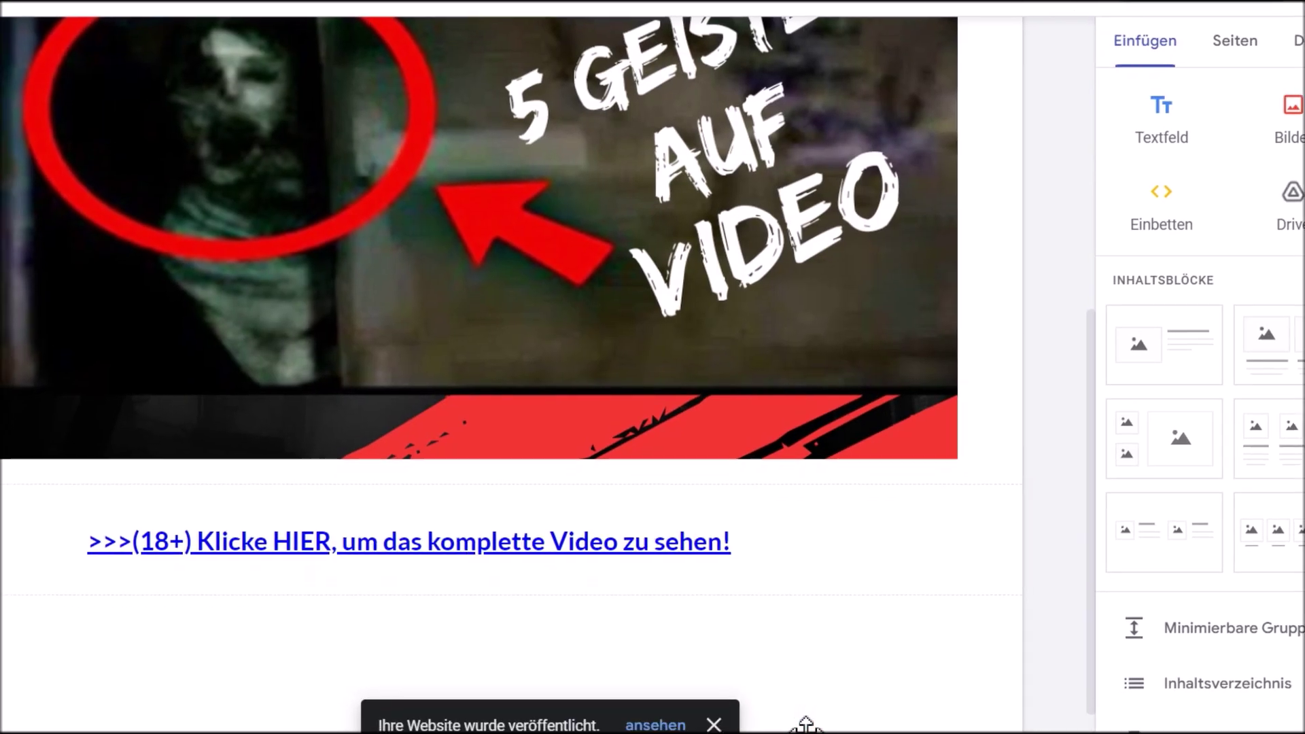
- Open the published site and examine its headline, ghost image and call-to-action link
left_click(658, 717)
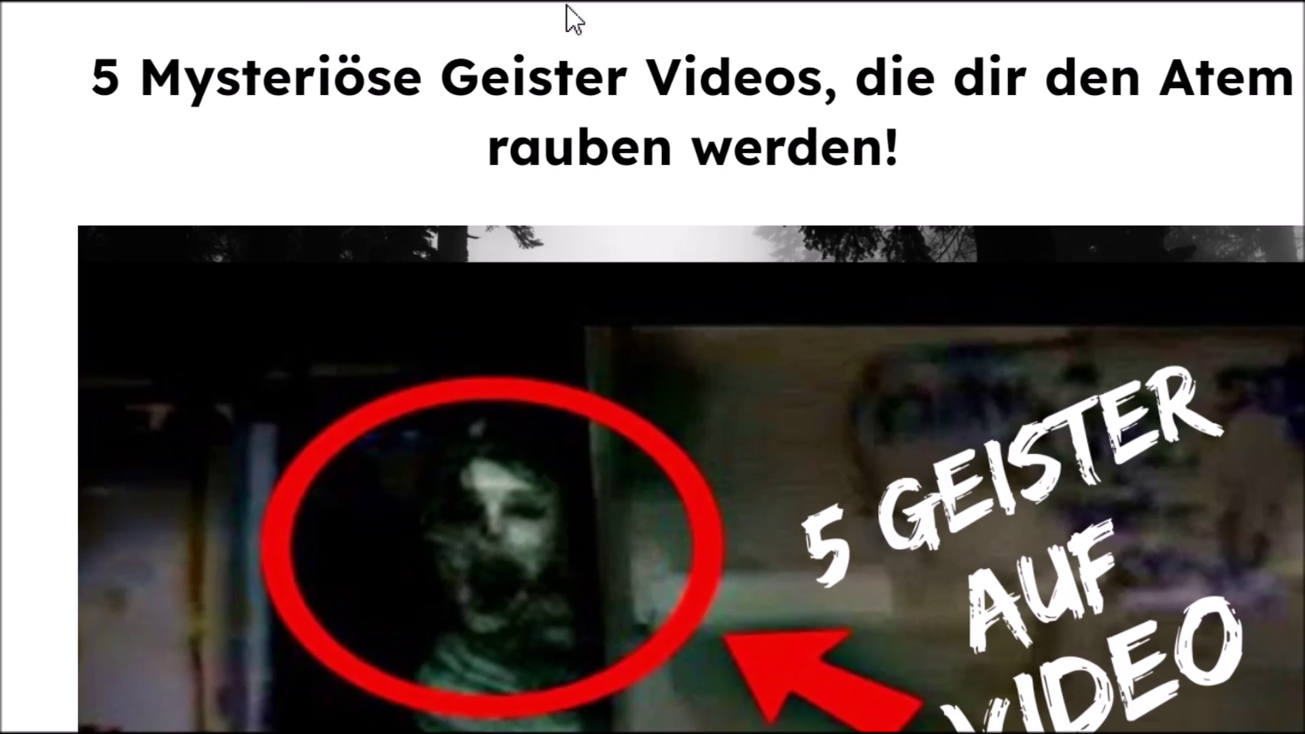
scroll(965, 214, "down", 5)
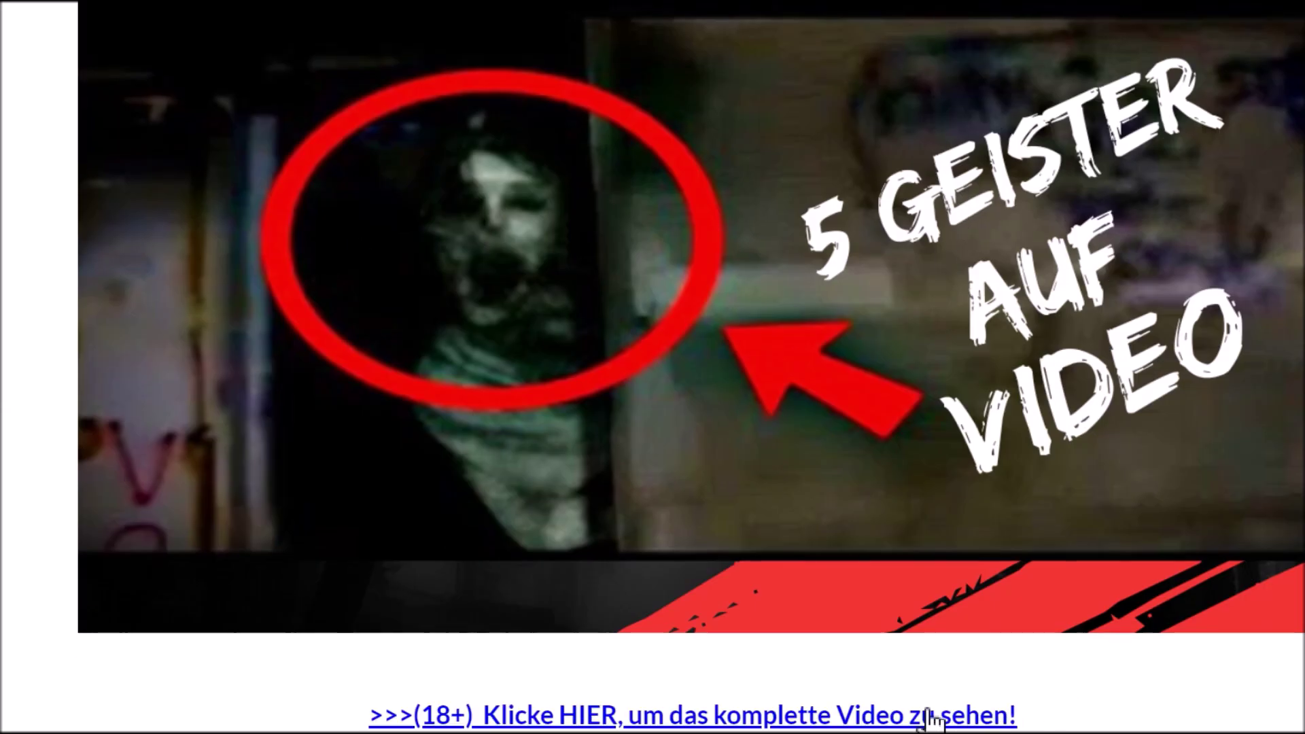
scroll(619, 204, "up", 5)
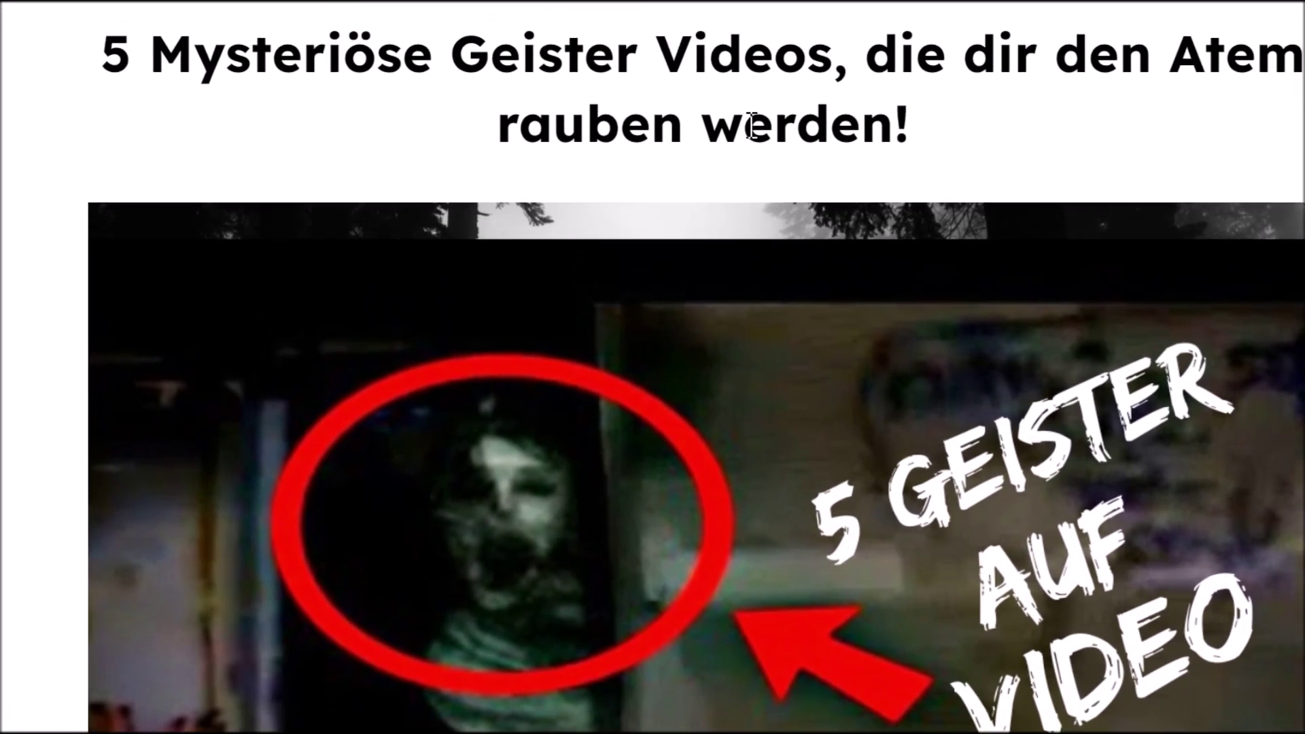
scroll(979, 163, "down", 5)
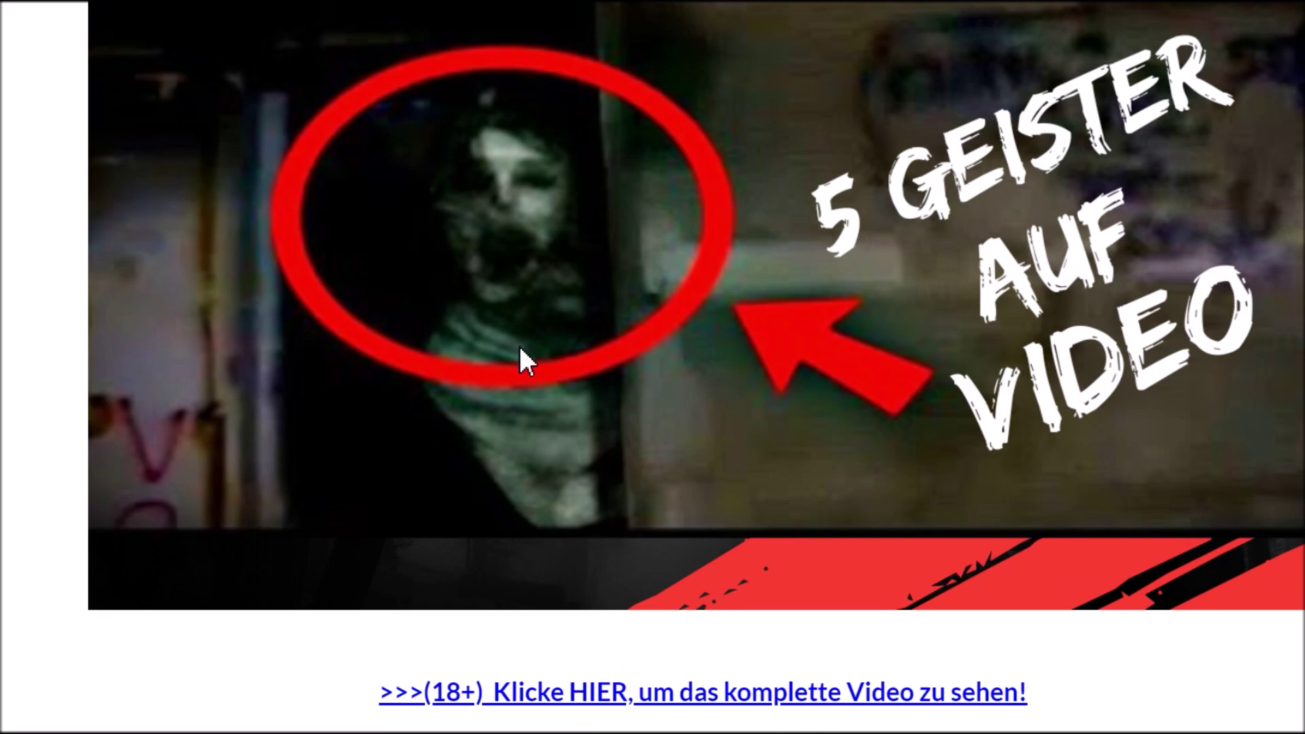
scroll(1130, 460, "up", 3)
scroll(1088, 442, "down", 3)
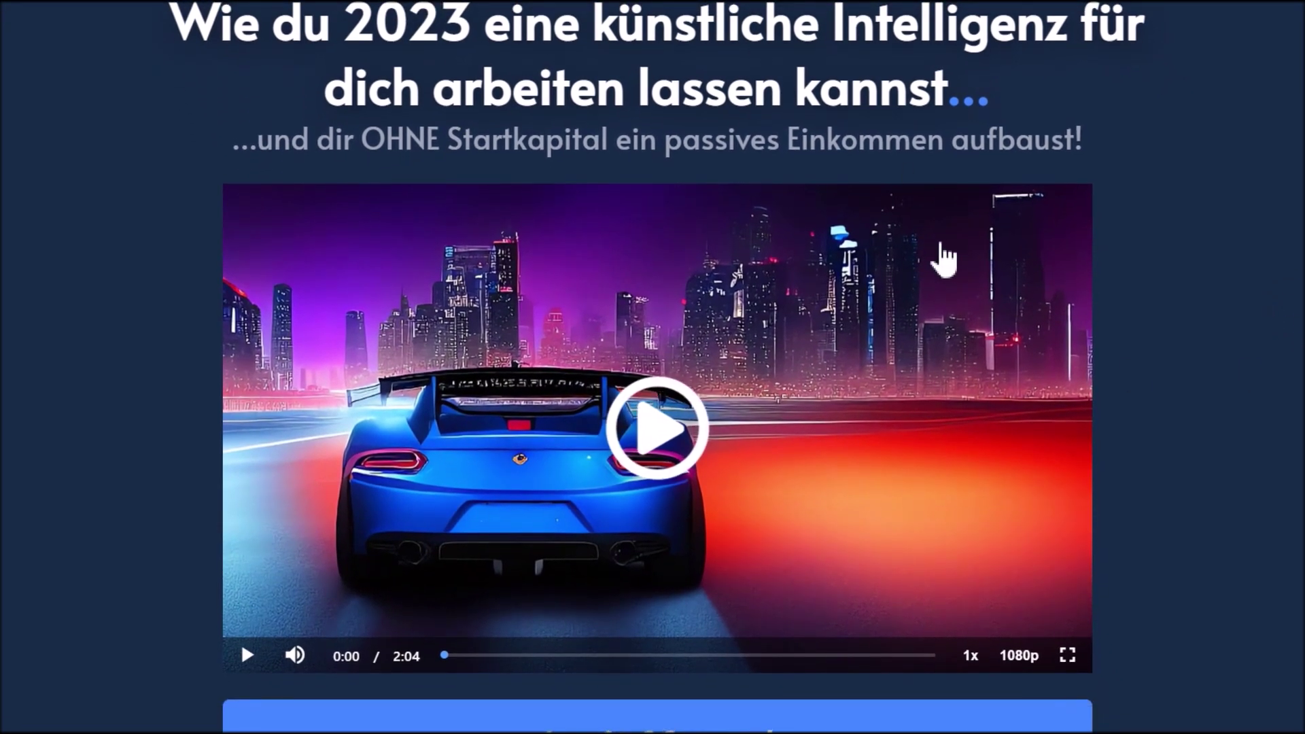
- Examine the sales page of the "Künstliche Intelligenz Meisterkurs", including its video, product description and start offers
scroll(986, 261, "down", 7)
scroll(1144, 325, "down", 1)
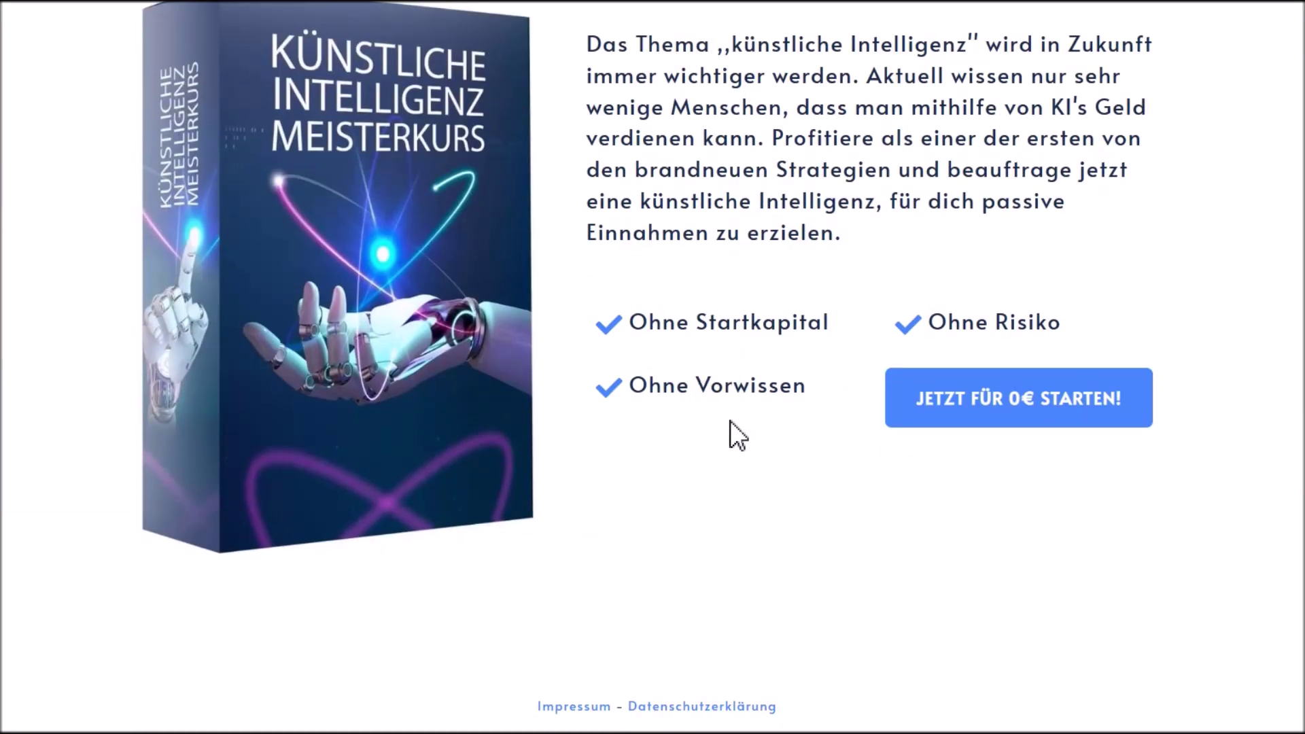
scroll(350, 411, "up", 2)
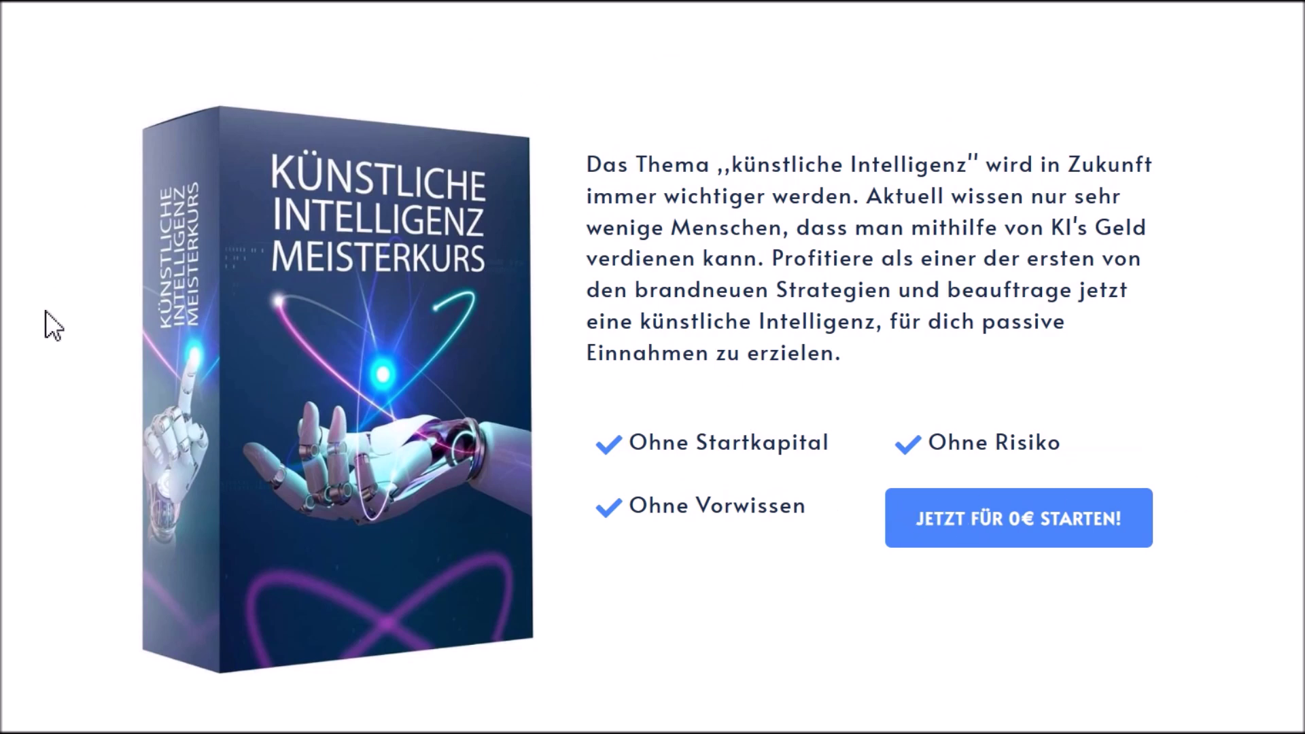
scroll(398, 354, "up", 4)
scroll(398, 353, "up", 4)
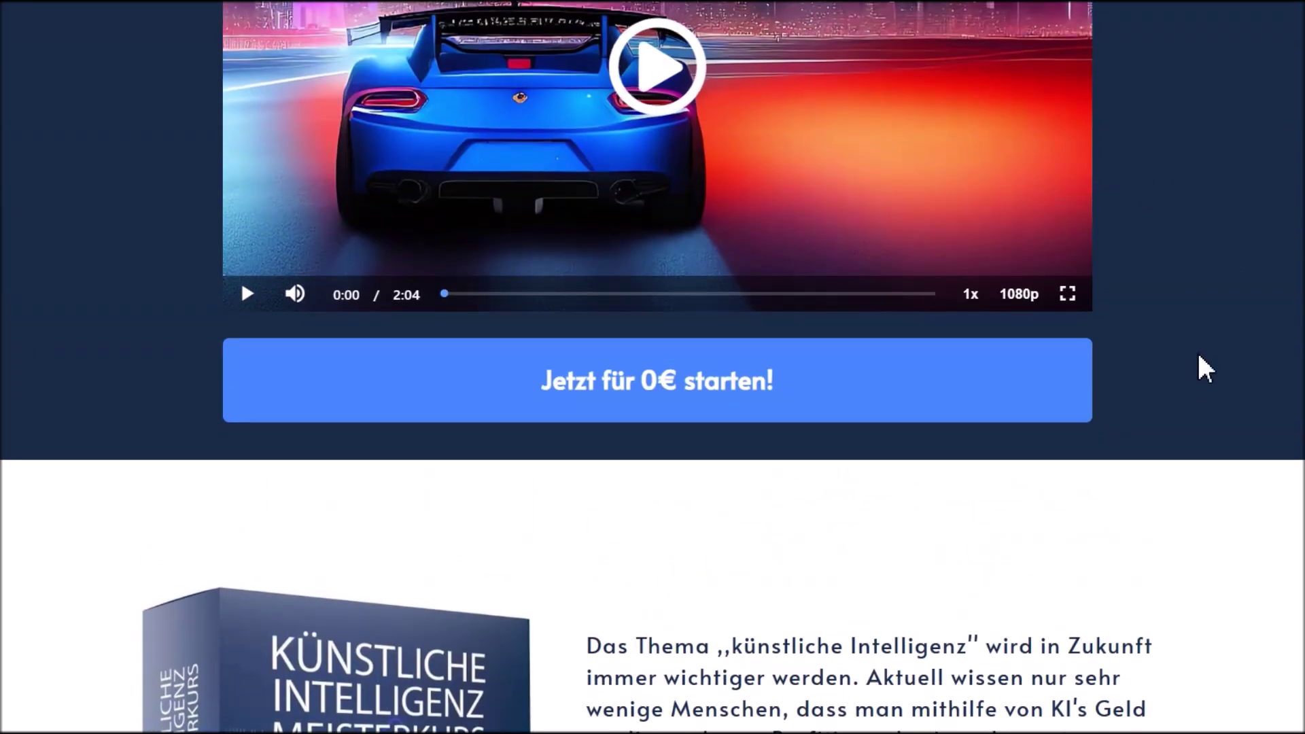
scroll(1139, 364, "up", 5)
scroll(1255, 277, "down", 5)
scroll(631, 438, "down", 10)
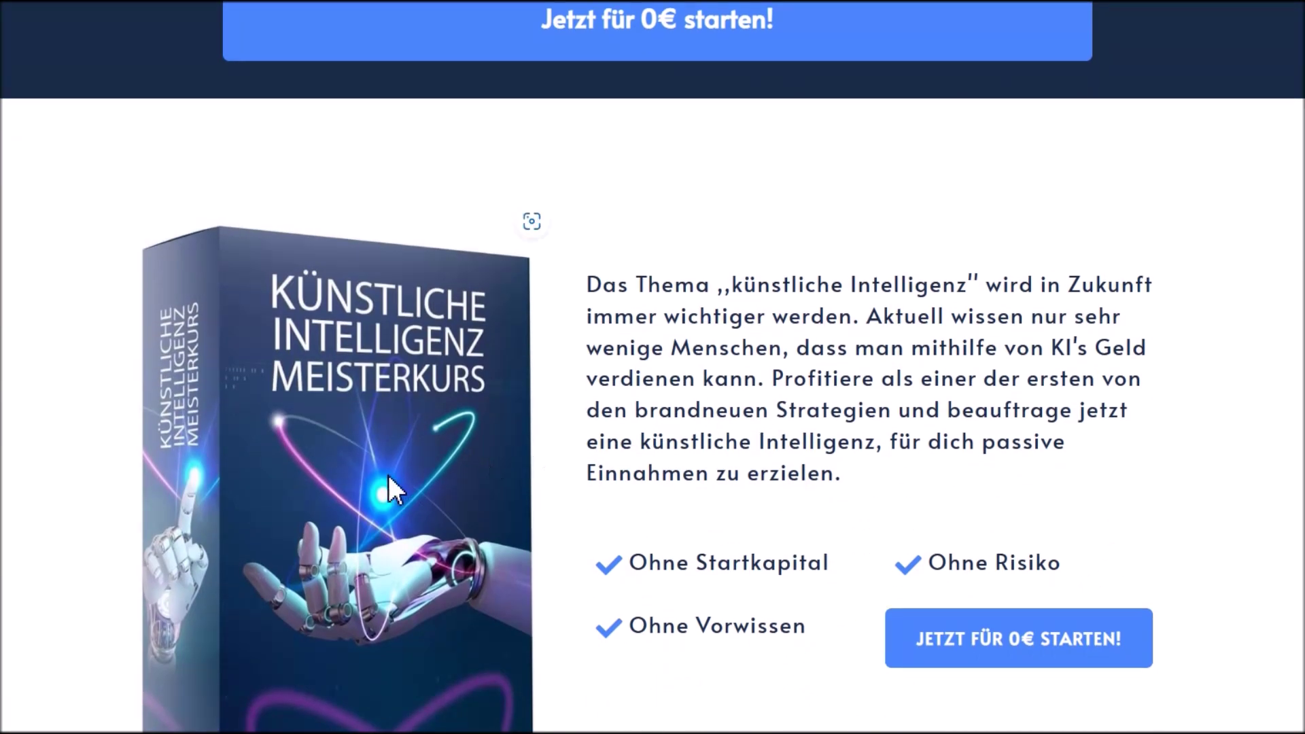
scroll(515, 536, "up", 3)
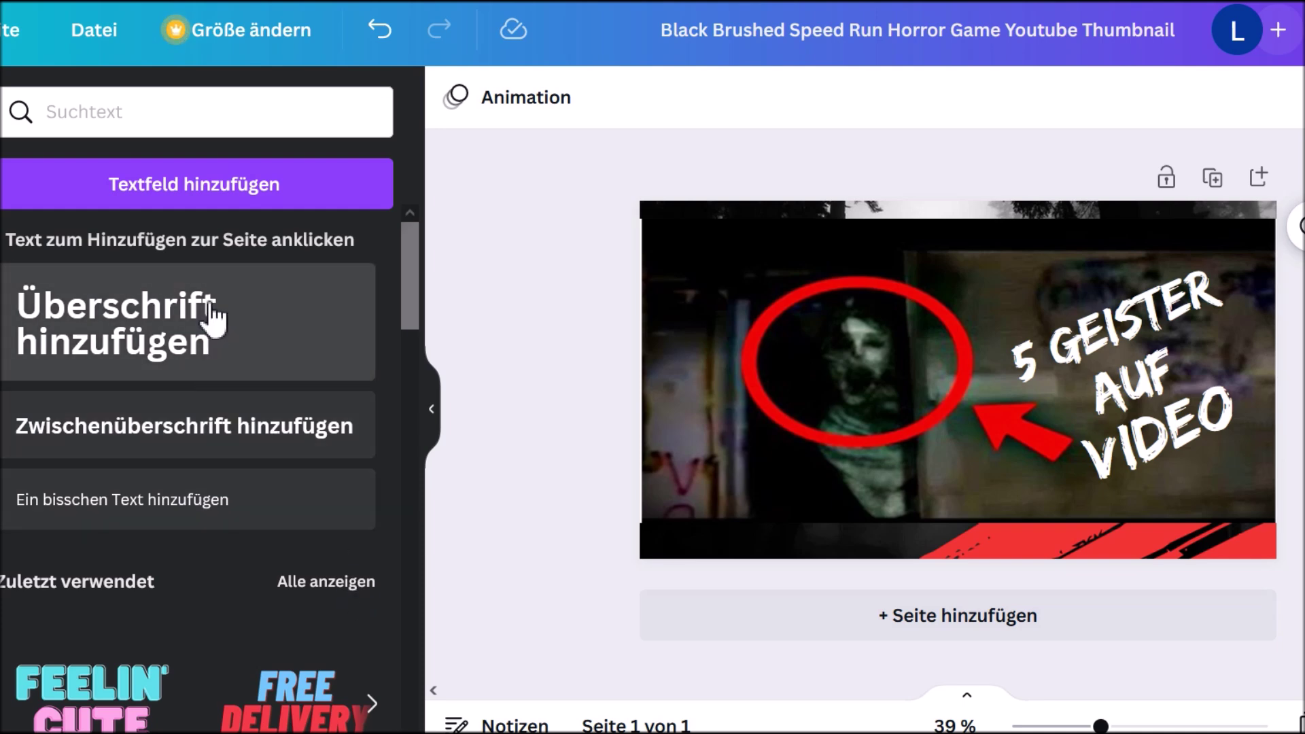
- In Canva, add an "18+" heading to the ghost thumbnail, scaled to size 117 and placed near the image's lower-left corner
left_click(300, 315)
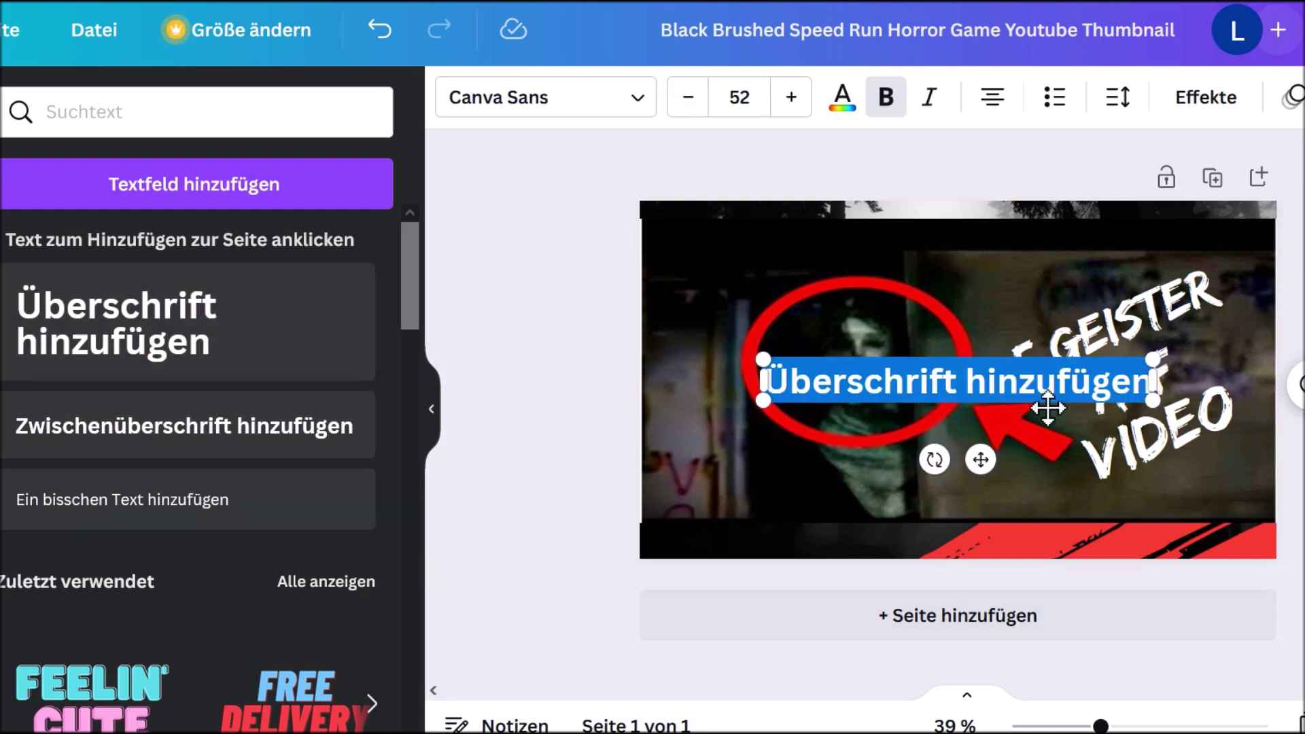
key("BackSpace")
type("1")
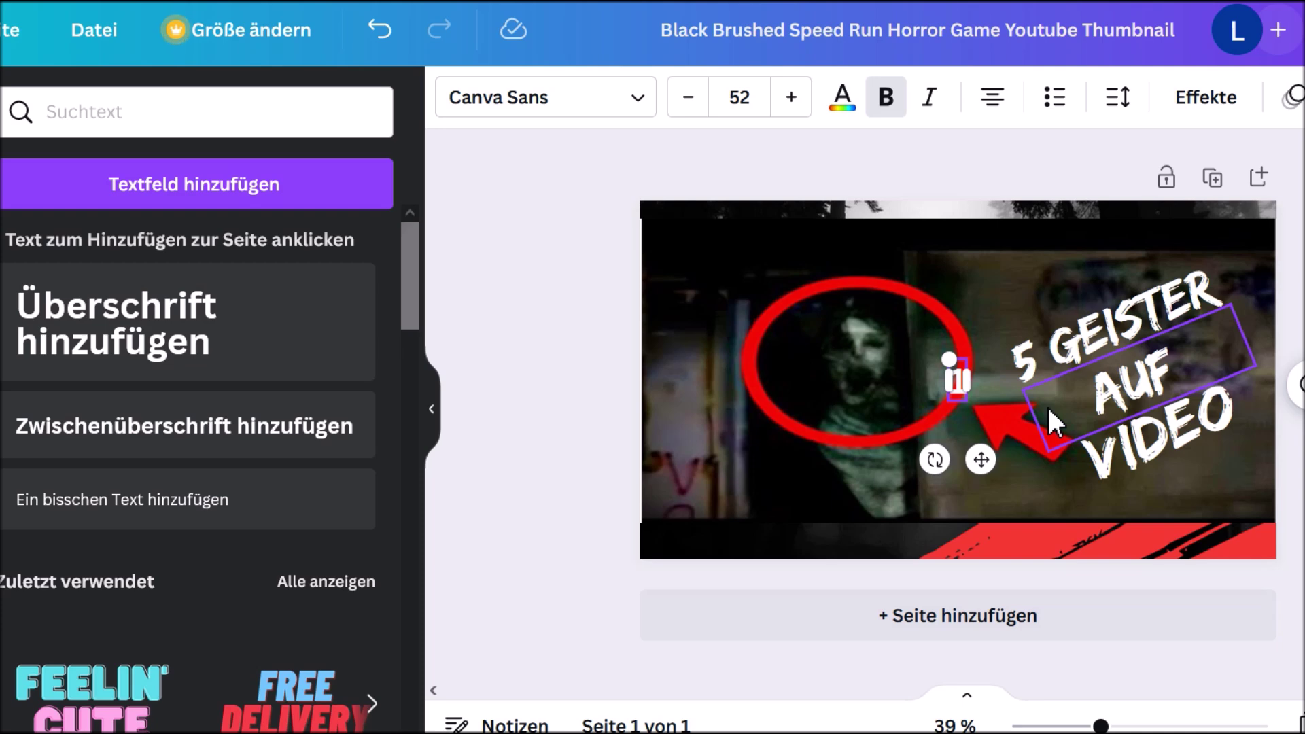
type("8+")
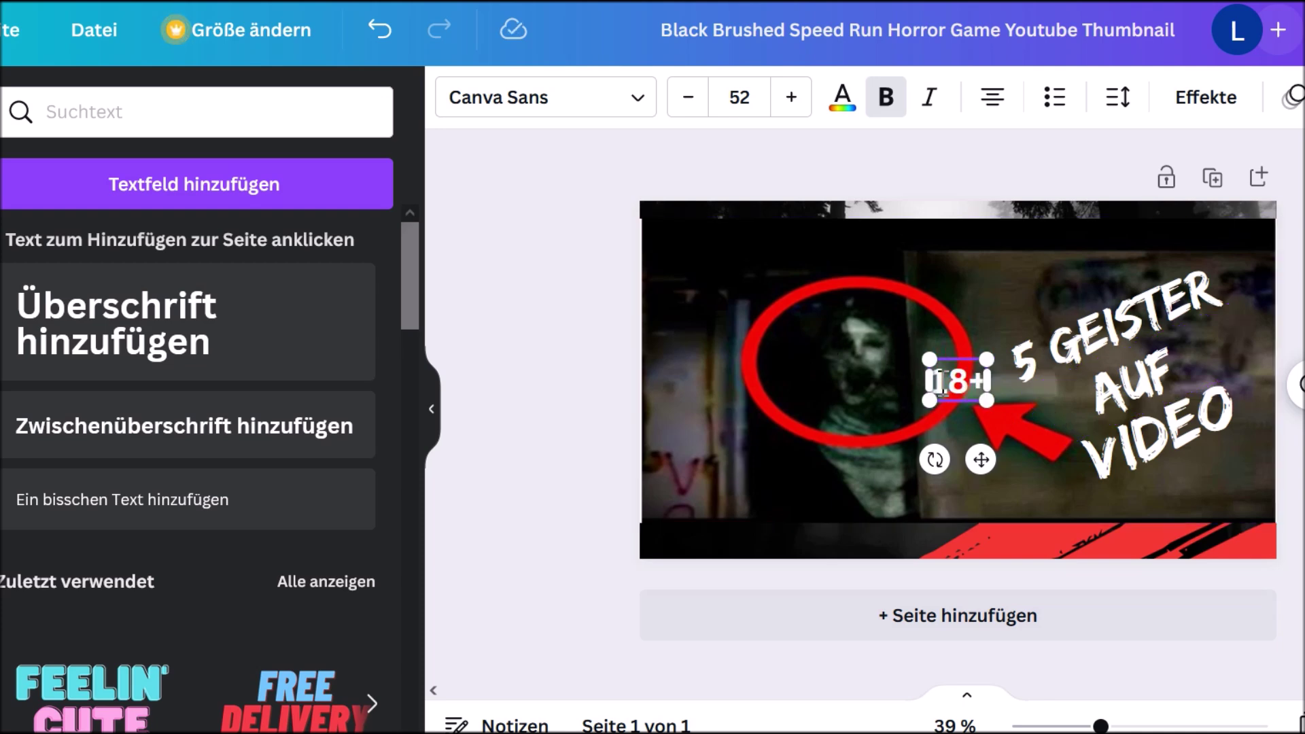
left_click_drag(901, 411, 772, 503)
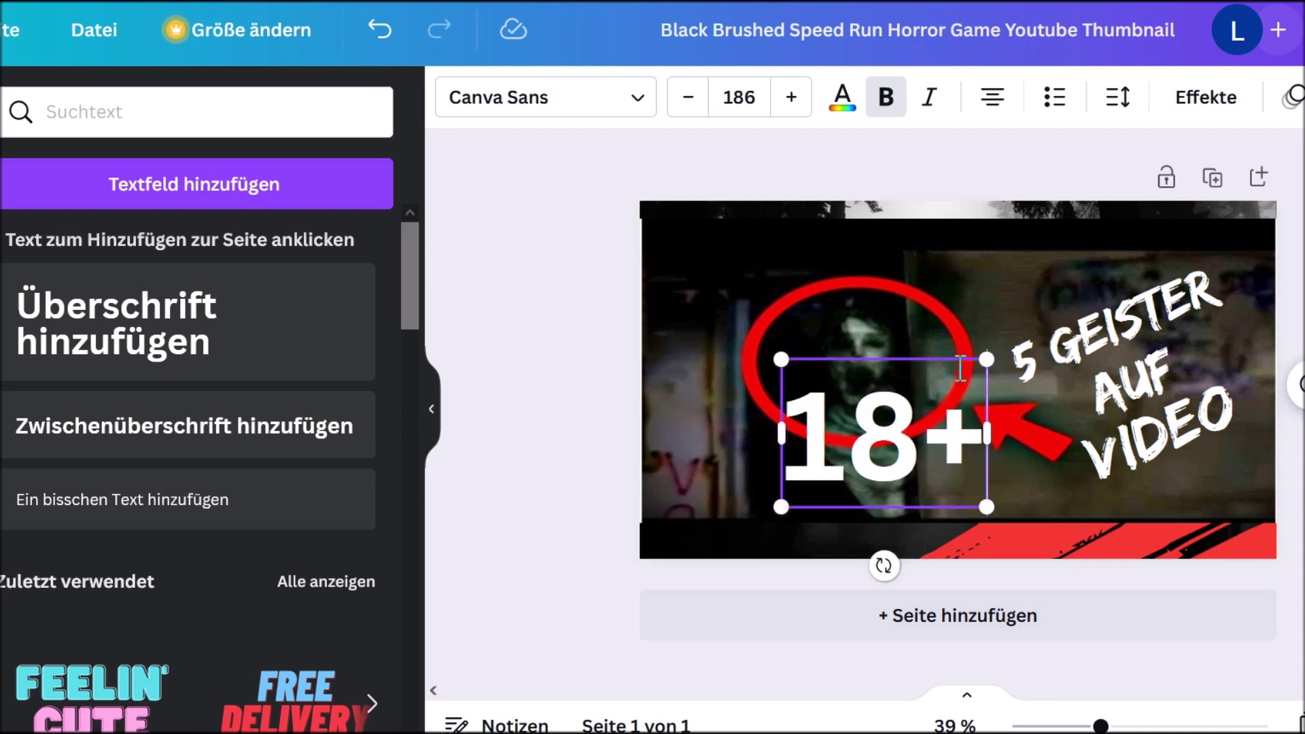
left_click_drag(956, 356, 794, 410)
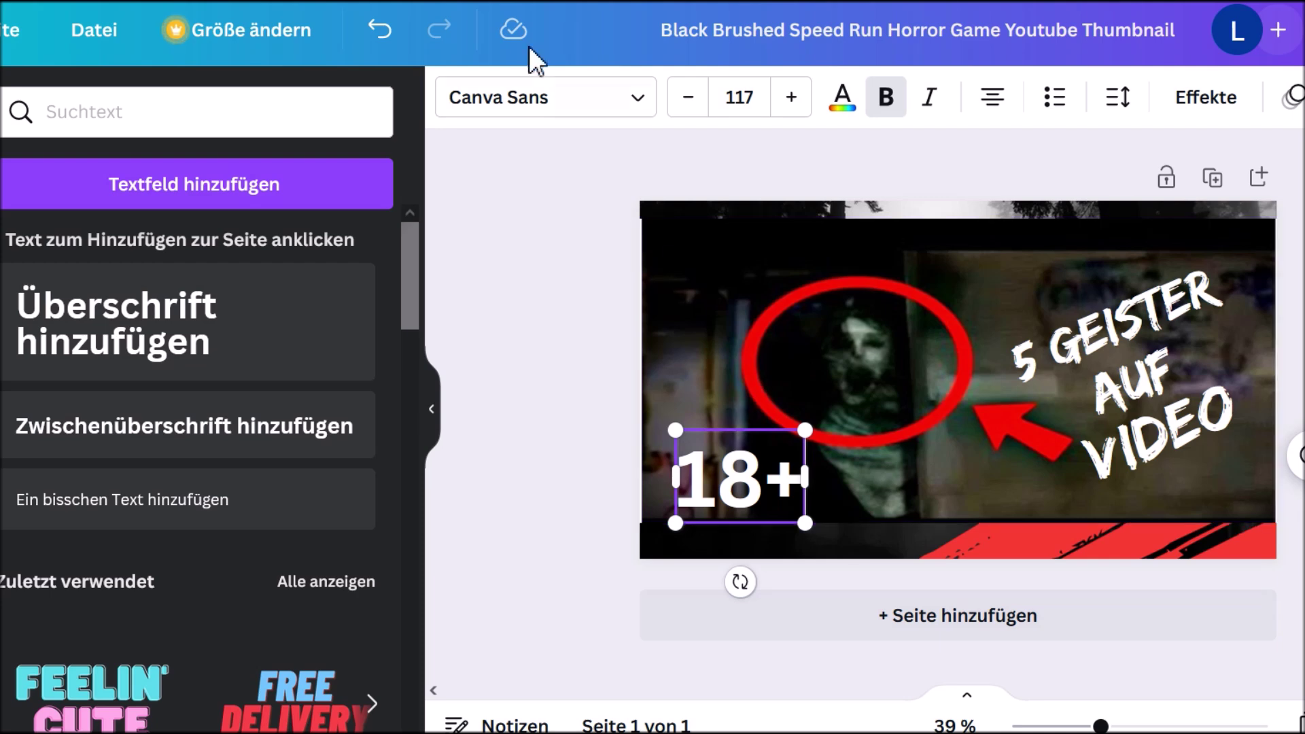
- Set the font of the 18+ heading to Telegraf Medium after trying Edo with a re-entered plus sign
left_click(575, 94)
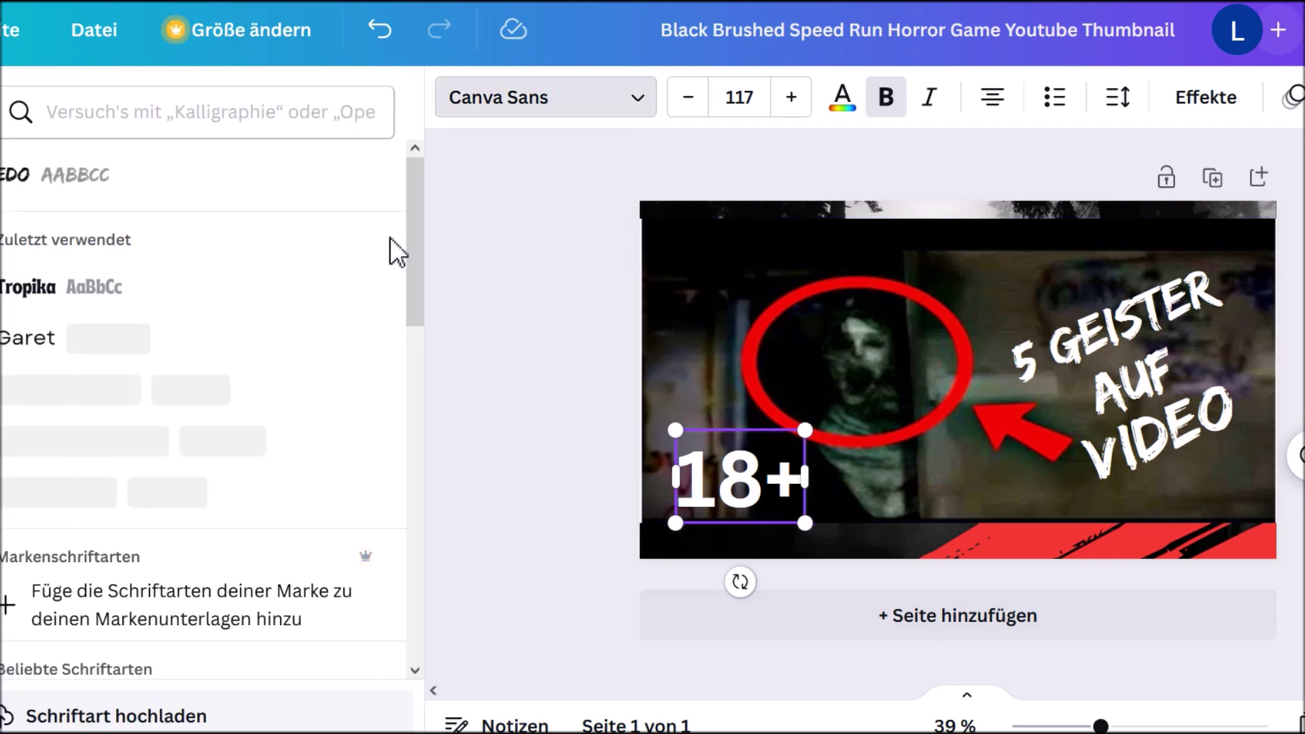
left_click(80, 250)
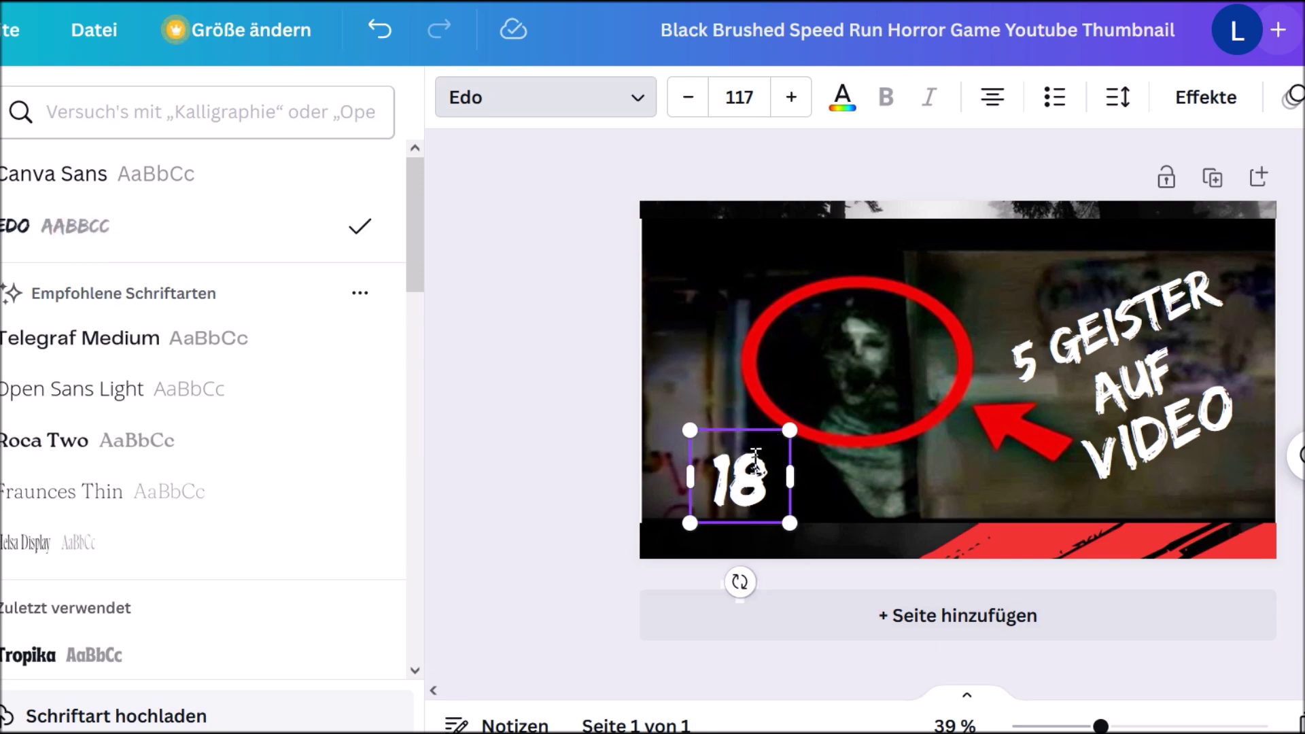
left_click(769, 480)
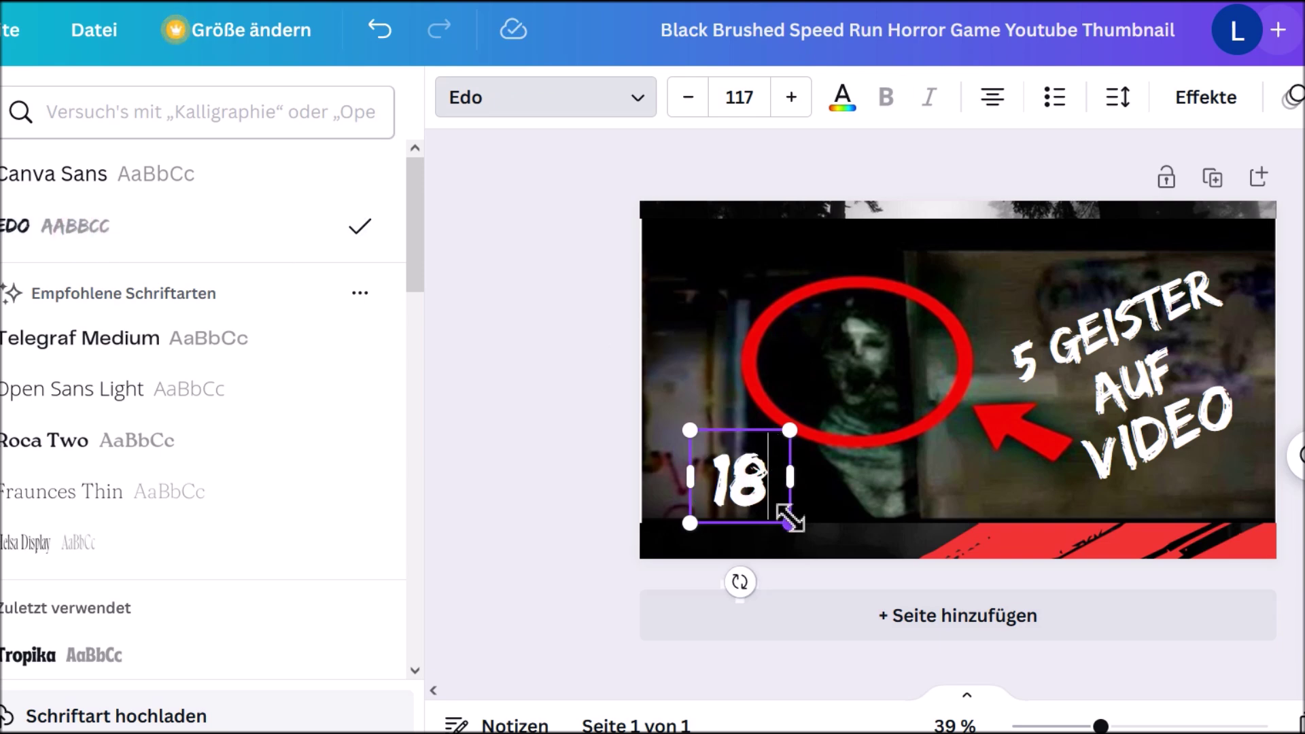
type("++")
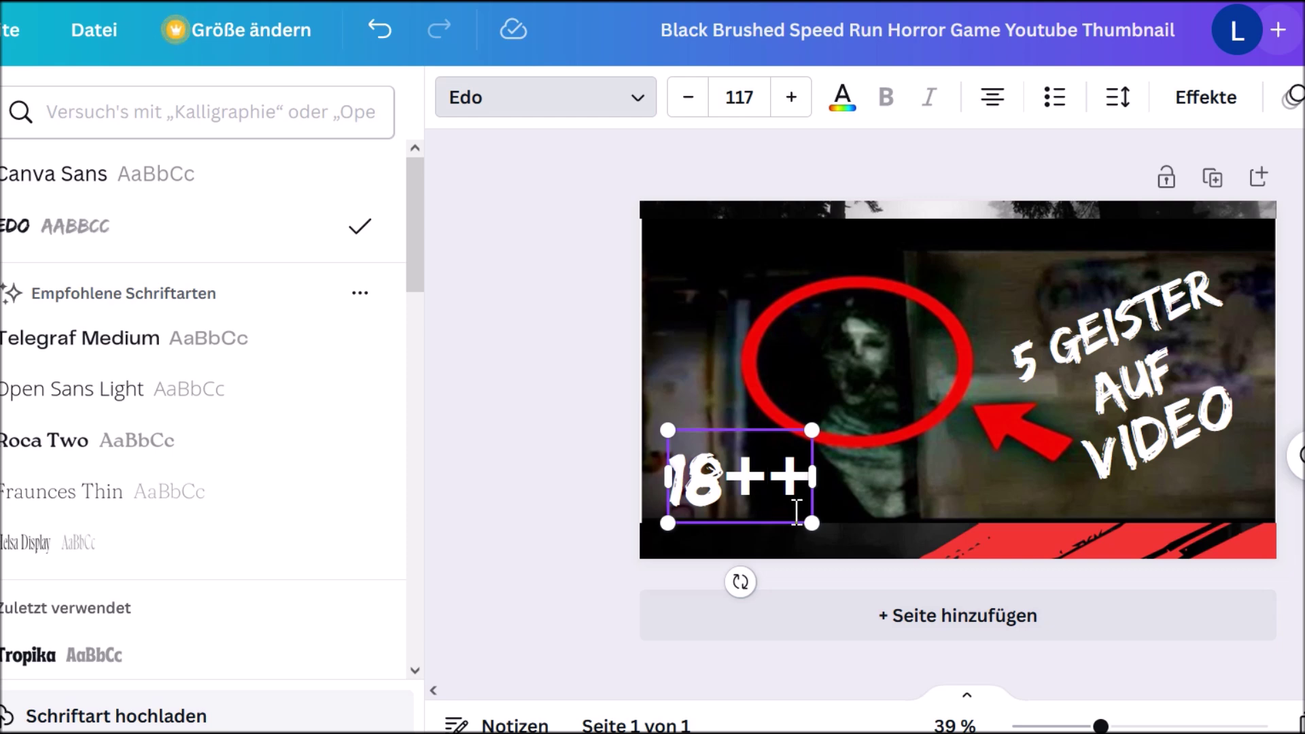
key("BackSpace")
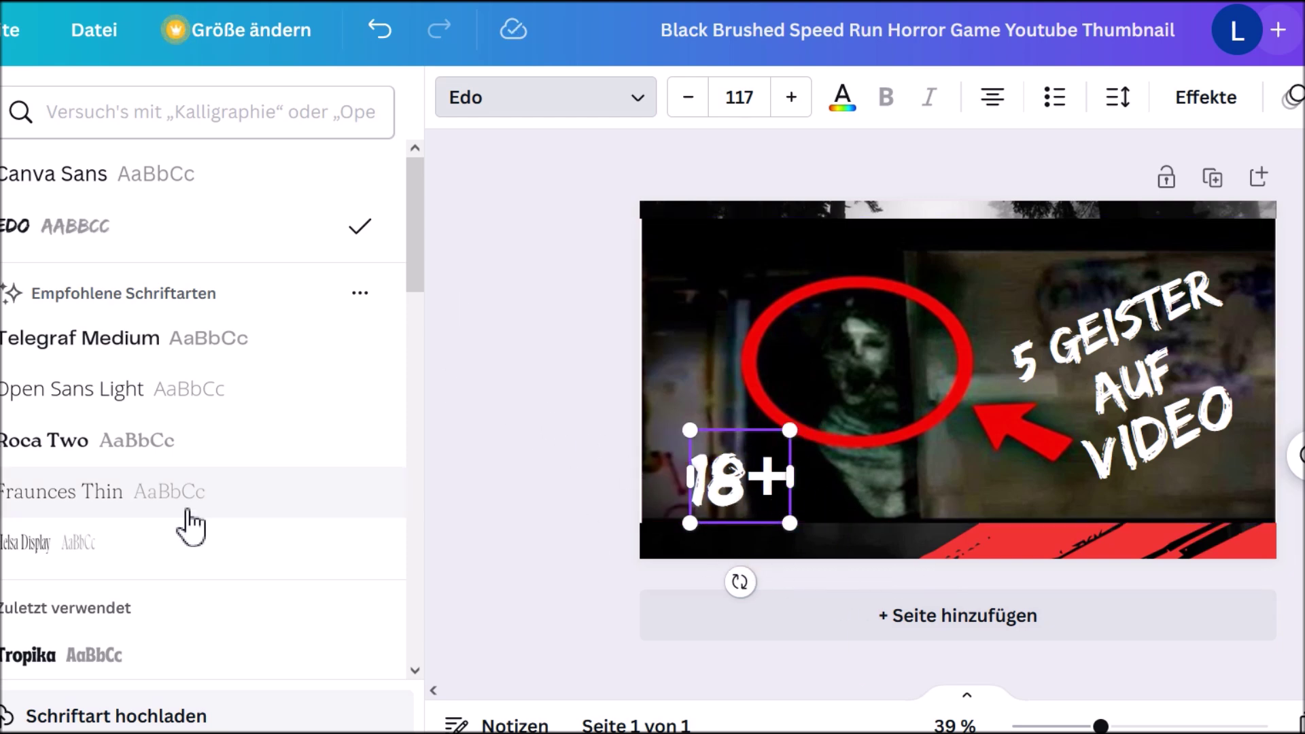
left_click(121, 340)
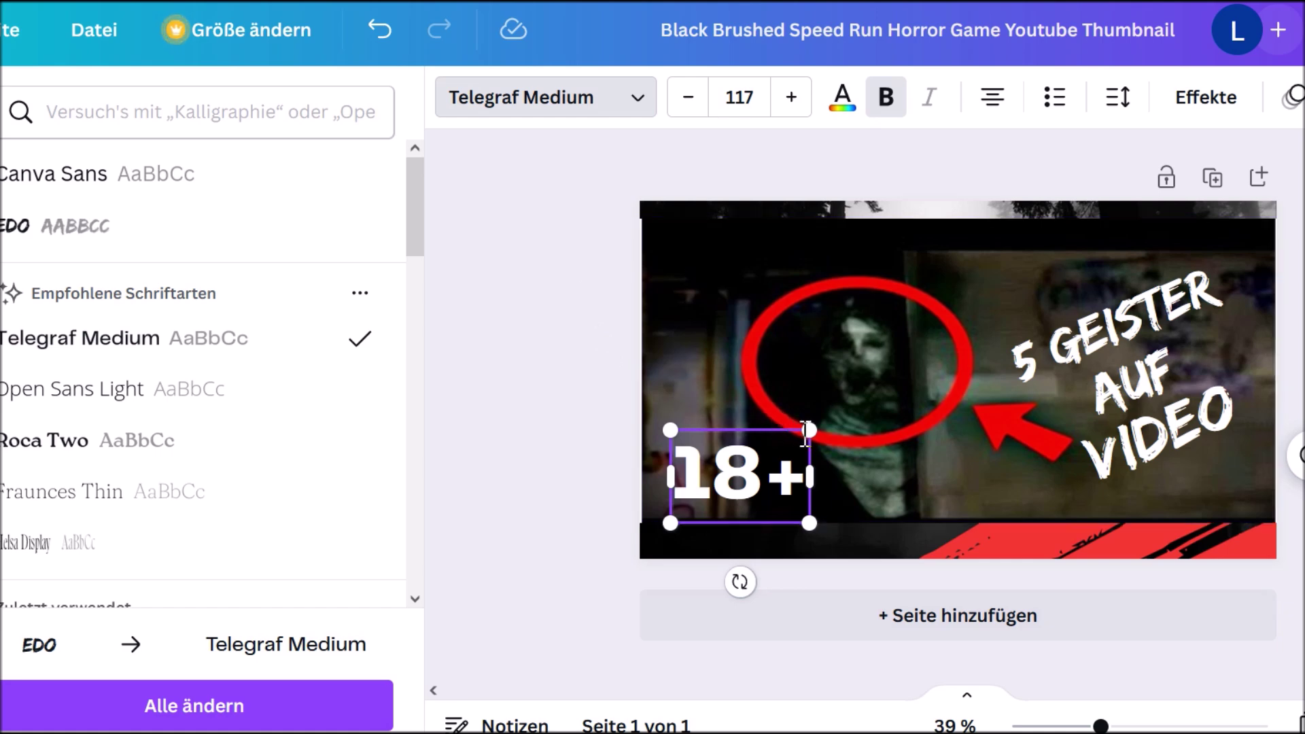
- Enlarge the 18+ heading to size 125 and try the photo's bright red as its text colour
mouse_move(809, 430)
left_mouse_down()
mouse_move(788, 443)
mouse_move(819, 422)
left_mouse_up()
left_click(577, 337)
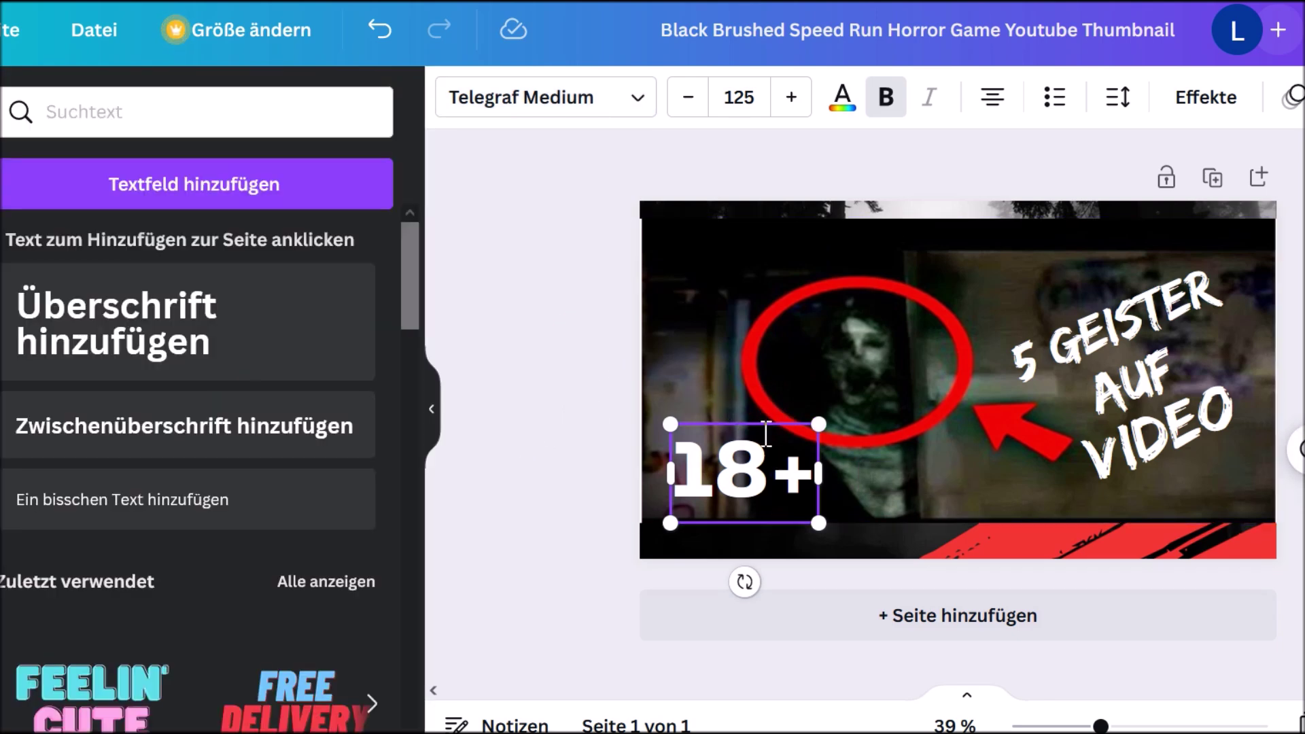
left_click(842, 103)
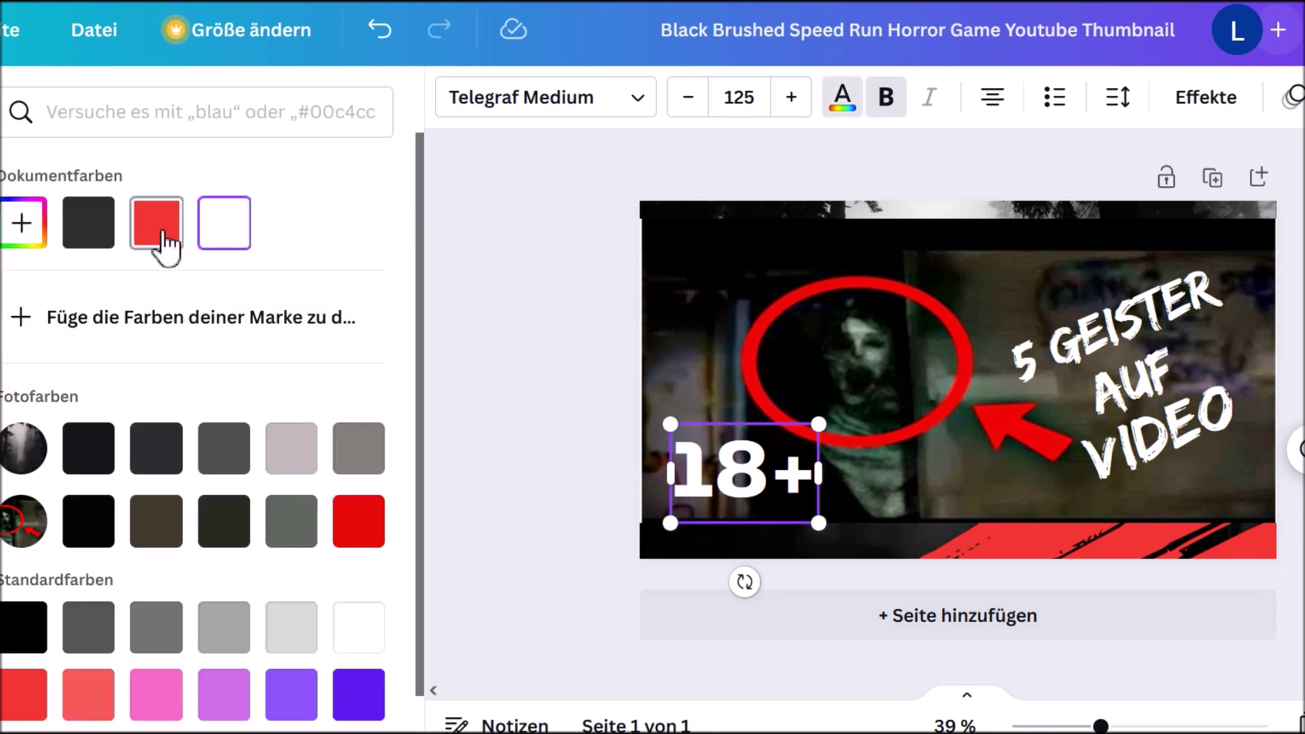
left_click(160, 245)
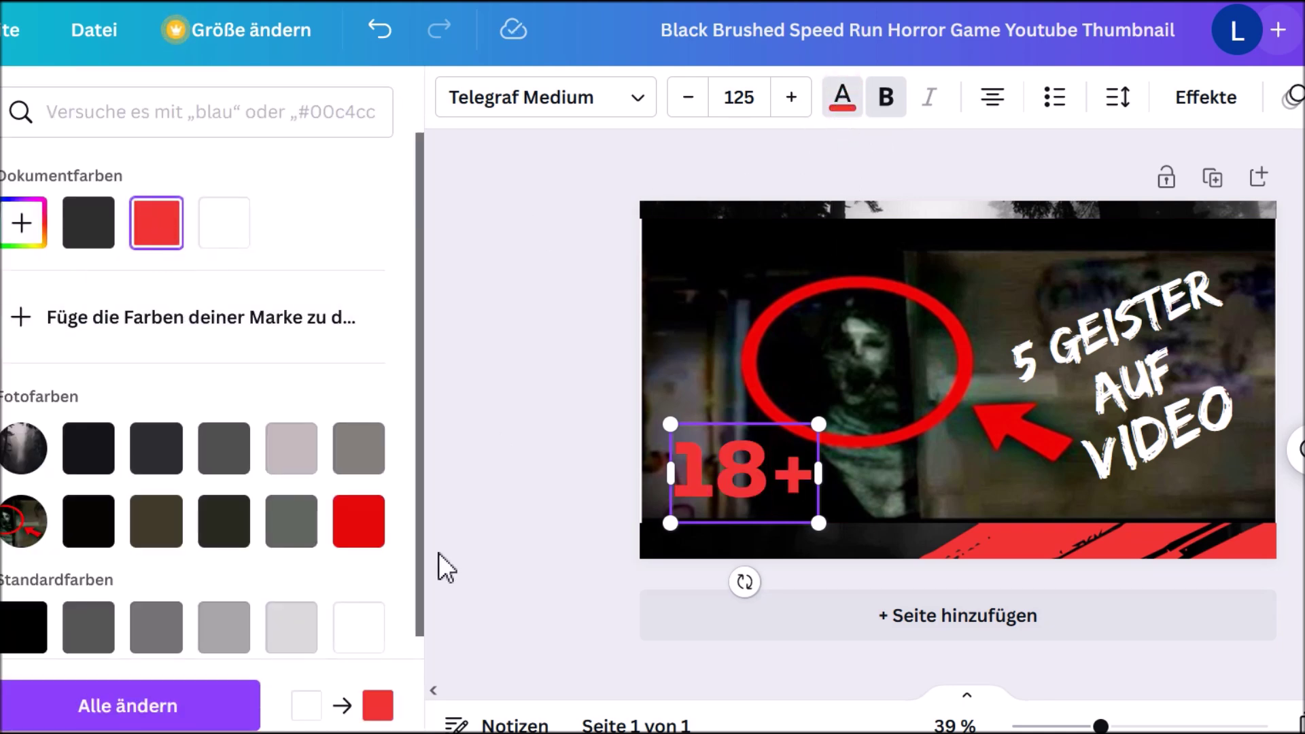
left_click(361, 535)
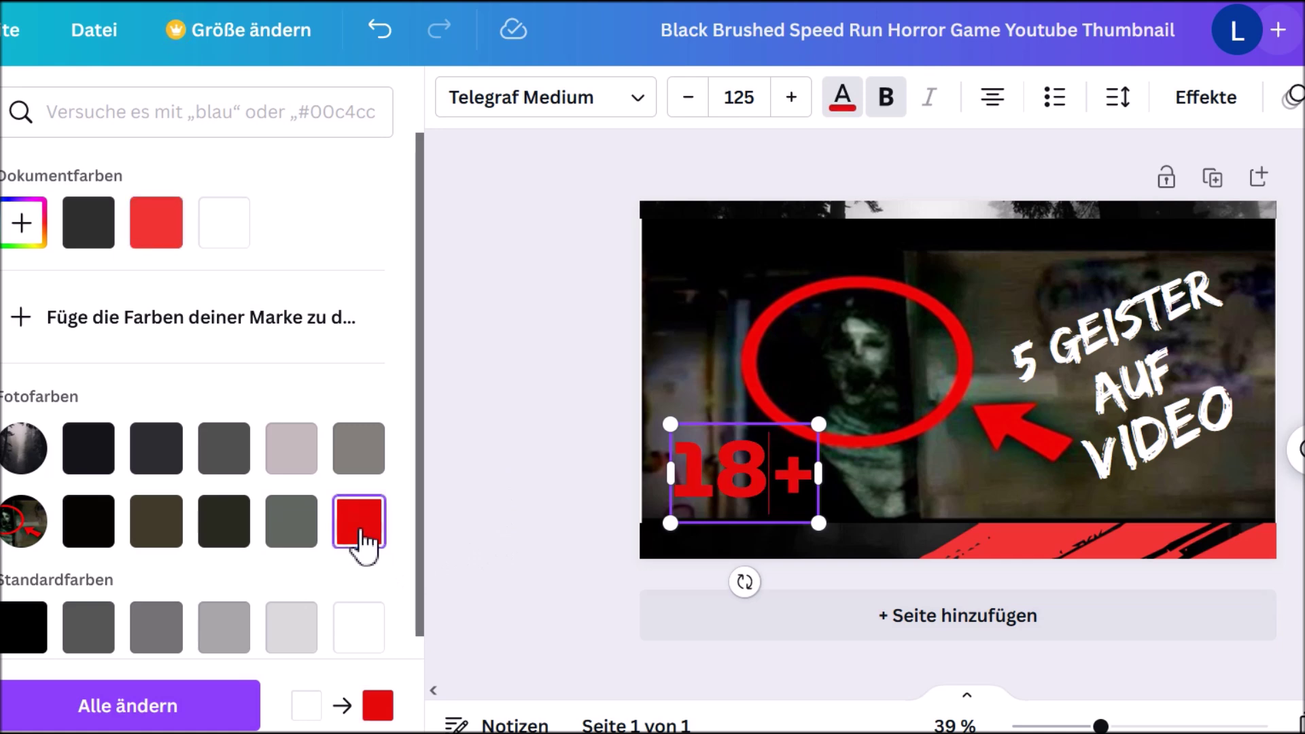
left_click(586, 370)
left_click(630, 325)
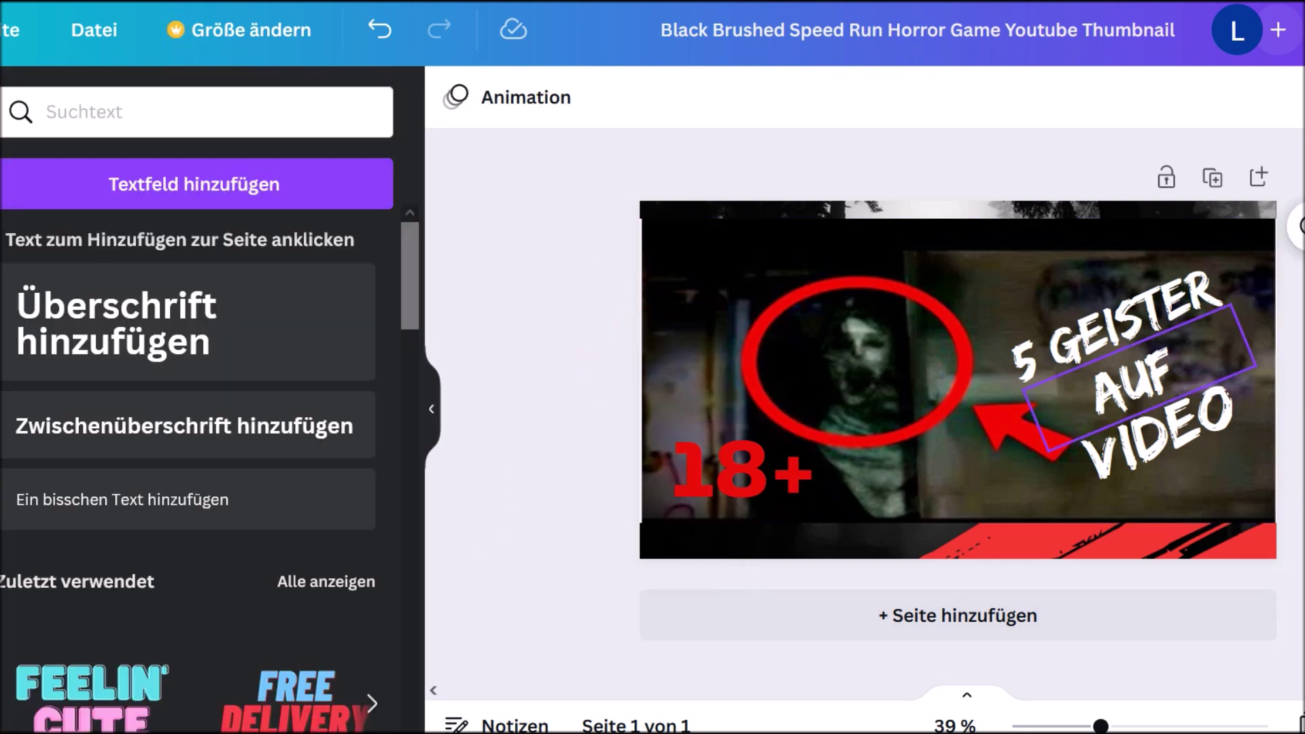
- Set the 18+ heading's text colour to the custom off-white #FFFAFB, starting from the light grey photo colour
left_click(748, 476)
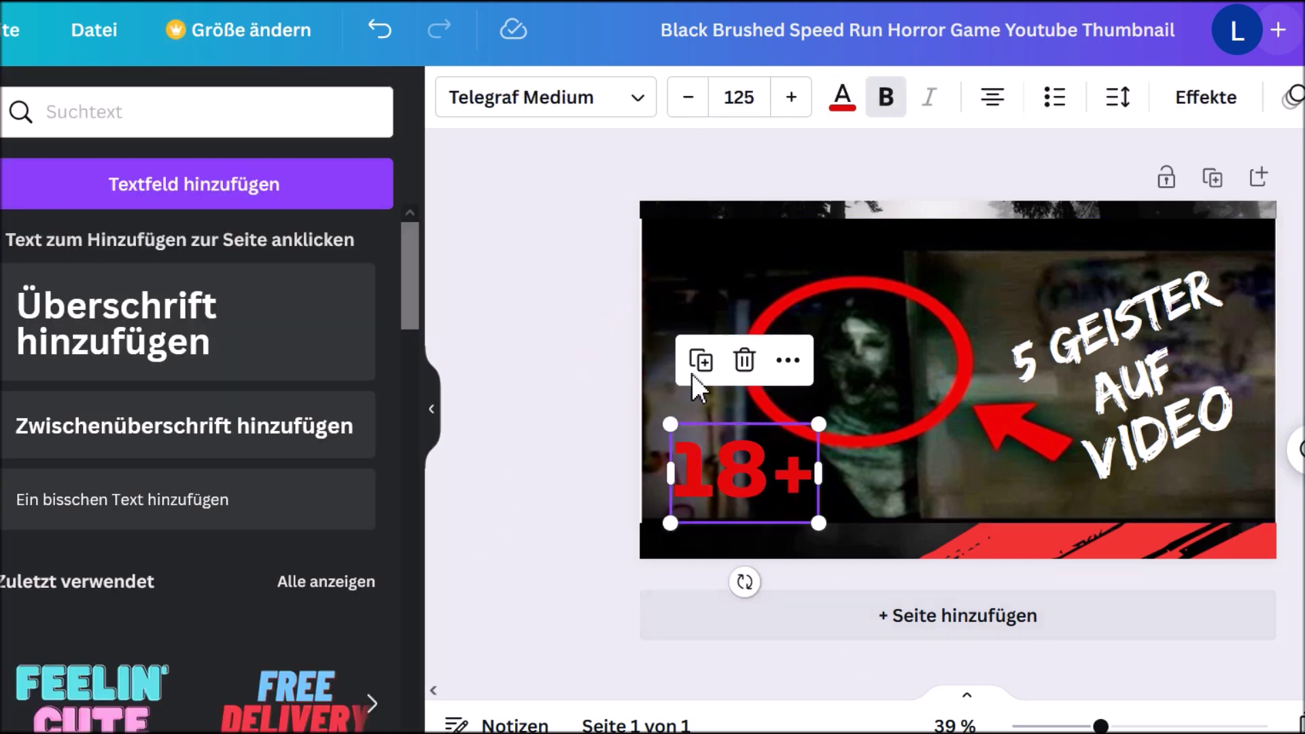
left_click(843, 98)
left_click(293, 462)
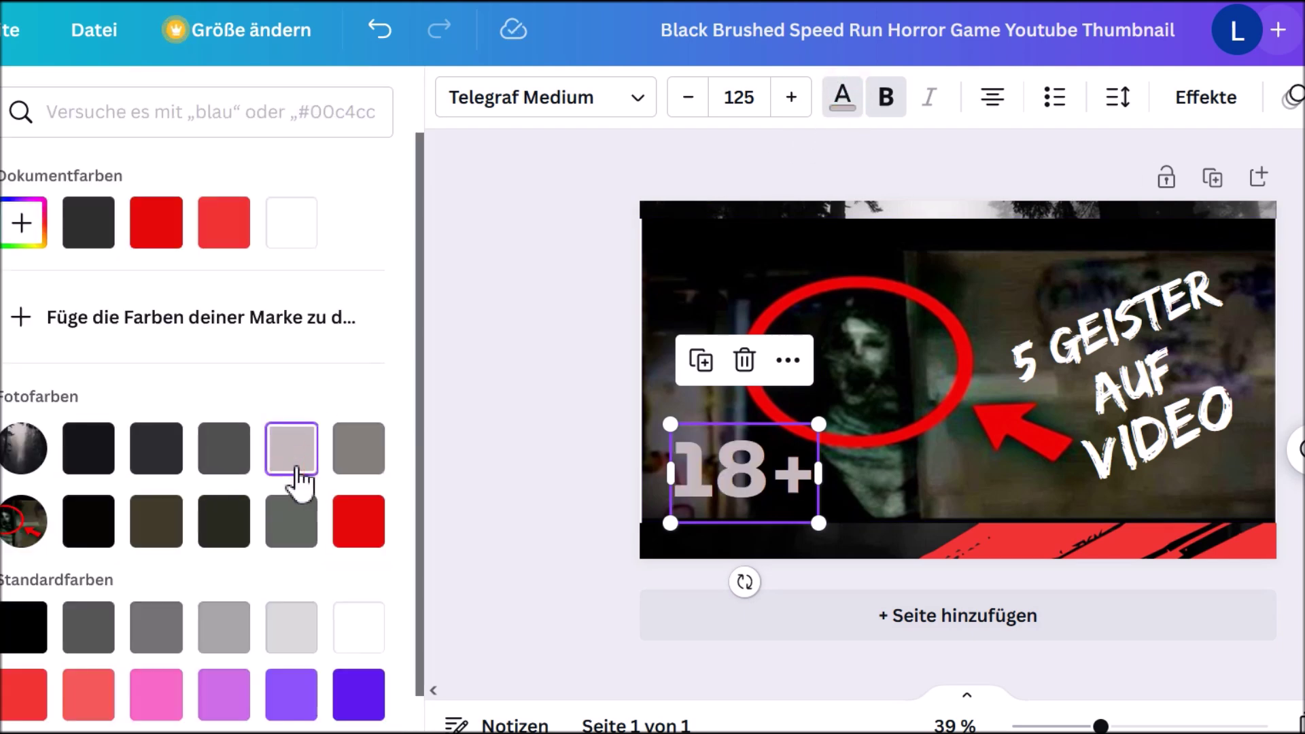
scroll(299, 523, "down", 2)
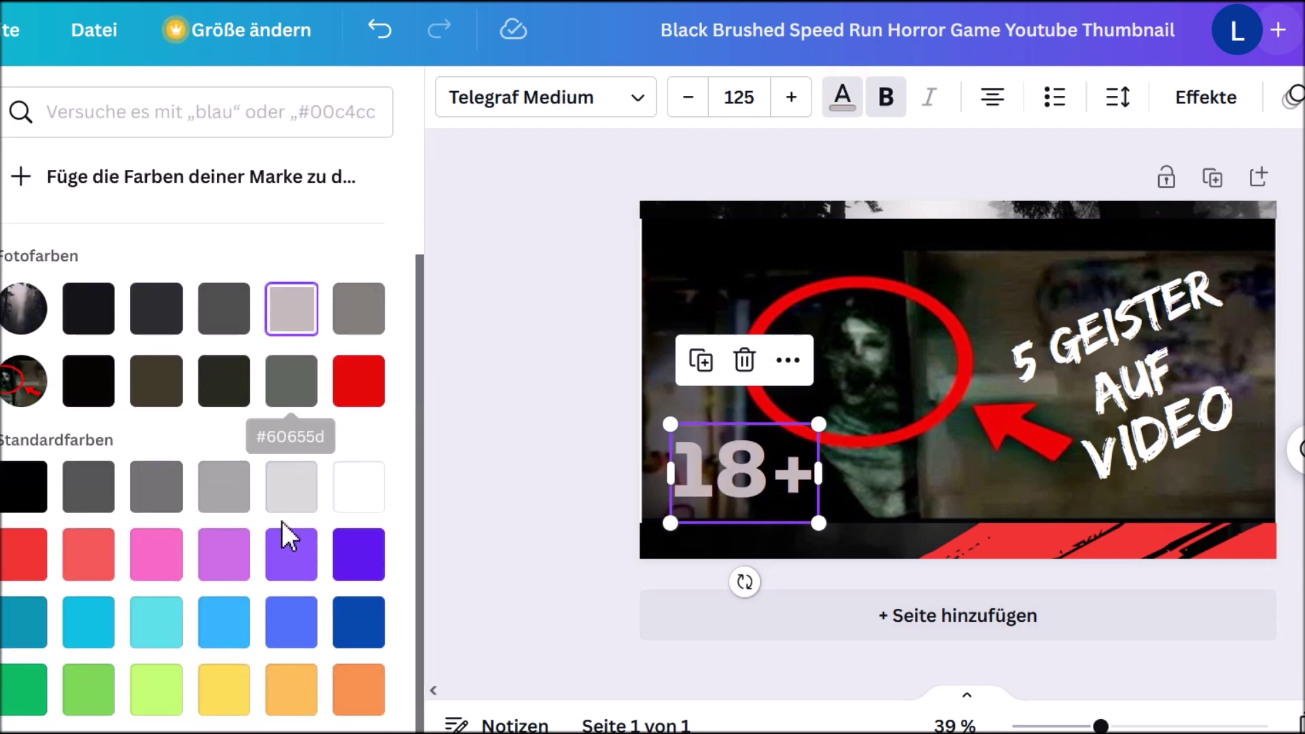
scroll(309, 526, "up", 2)
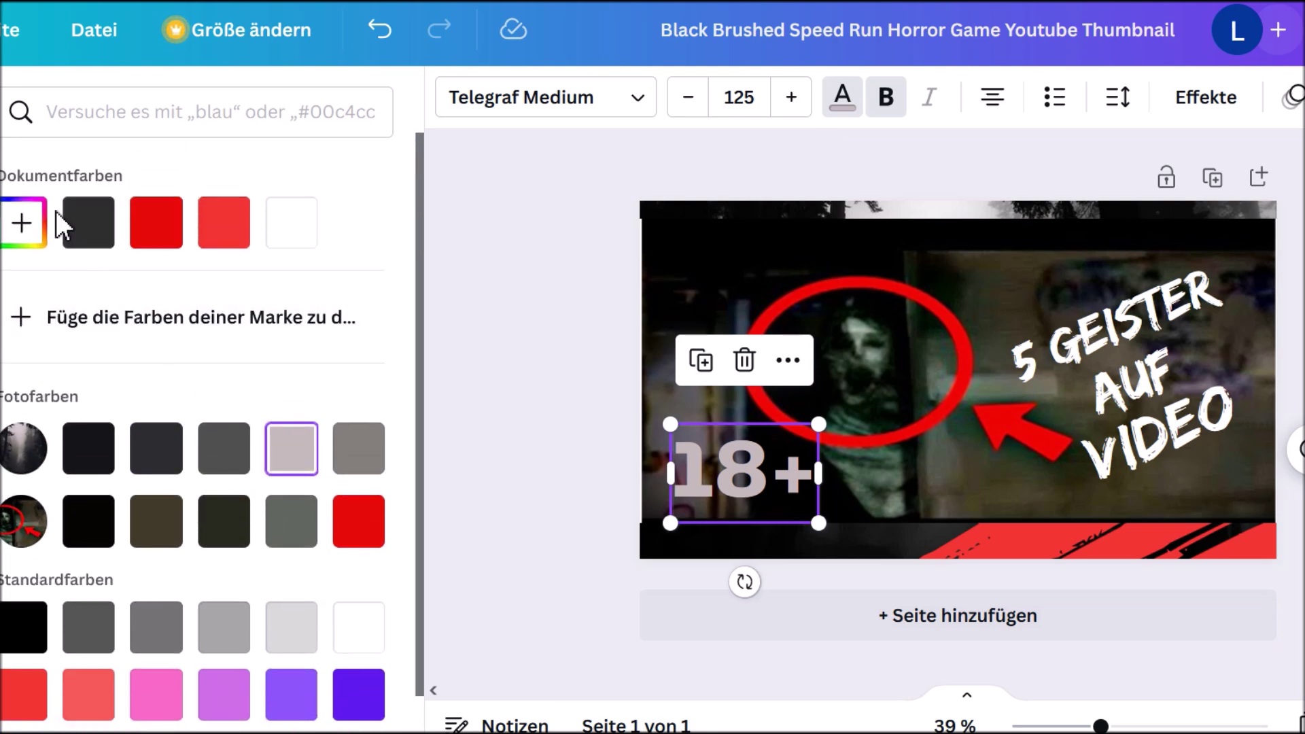
left_click(32, 221)
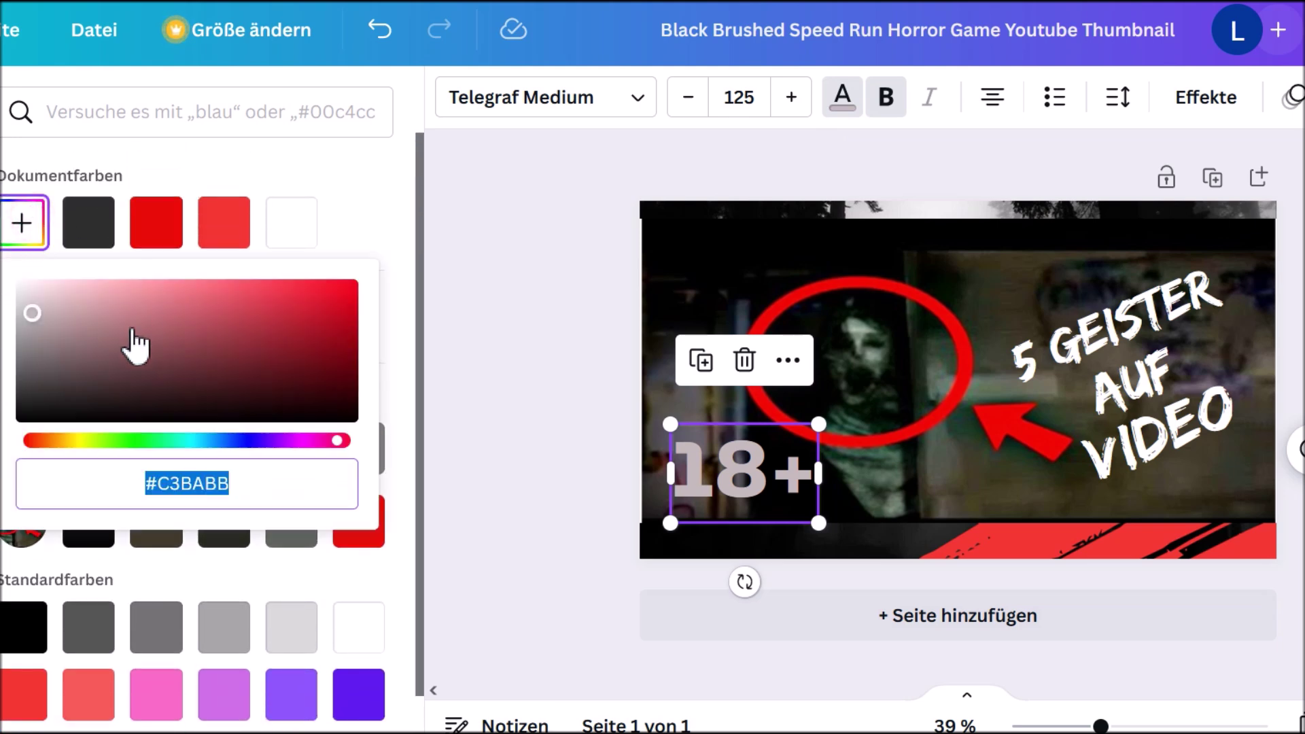
left_click_drag(37, 317, 24, 280)
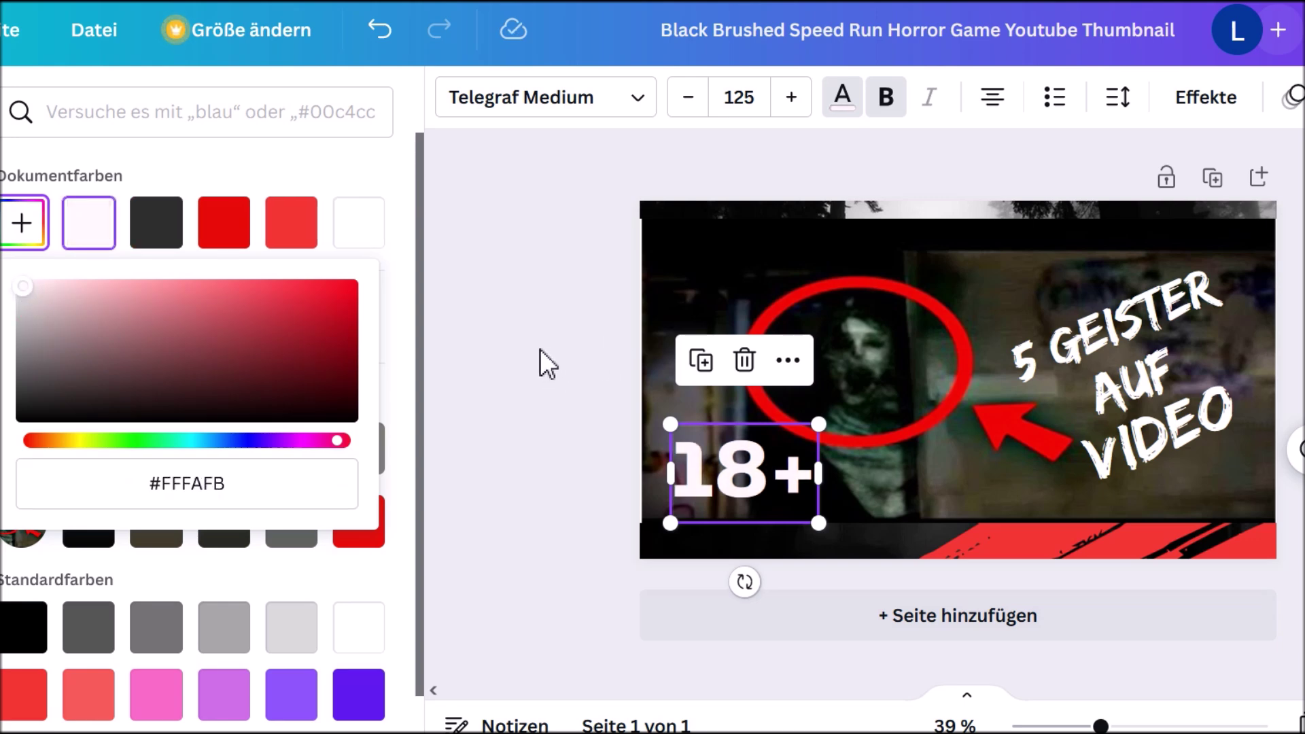
left_click(505, 282)
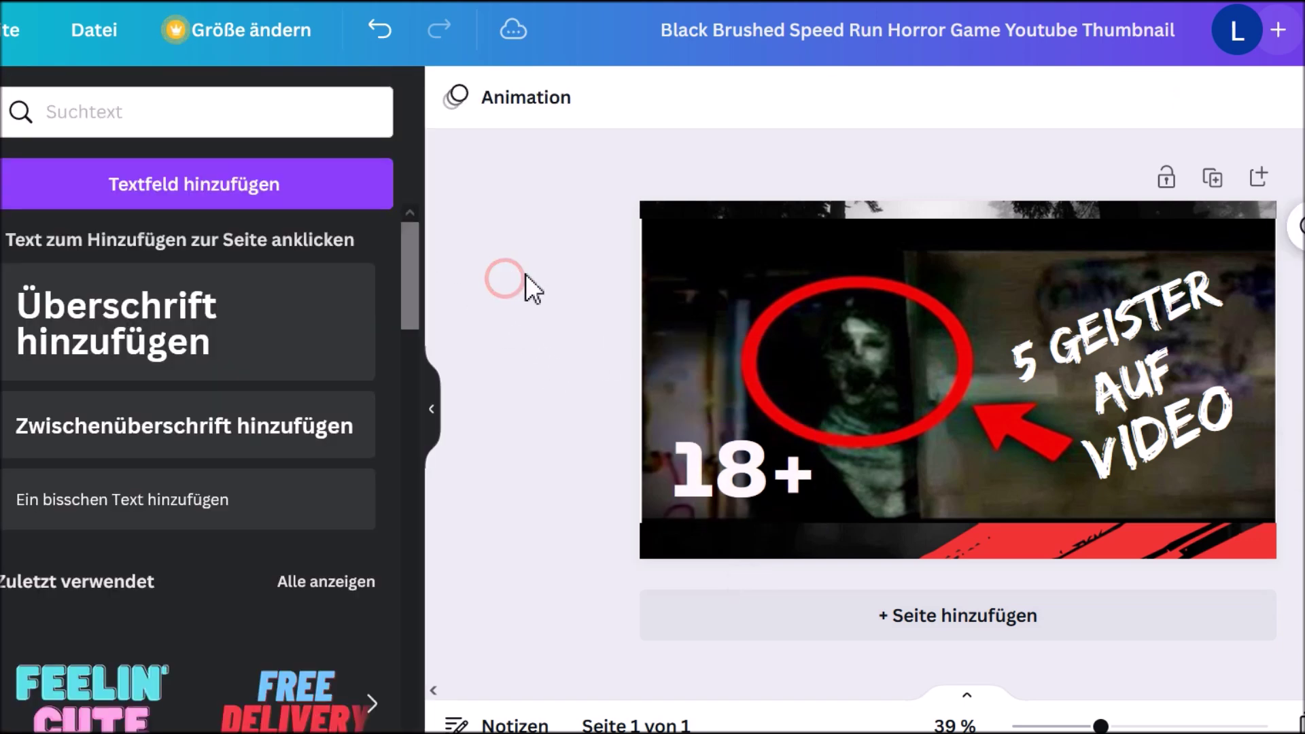
- Enlarge the 18+ heading to size 149 and tilt it slightly clockwise near the thumbnail's lower-left corner
left_click(809, 450)
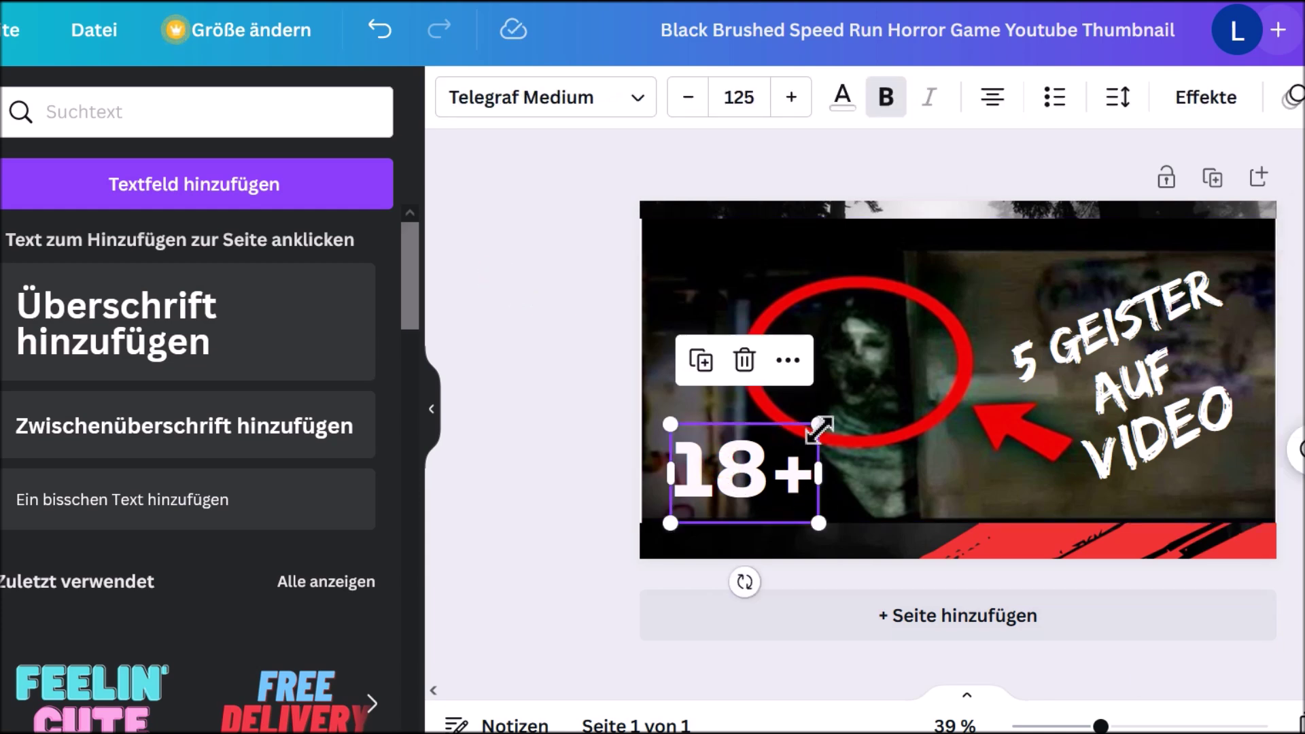
left_click_drag(825, 422, 839, 423)
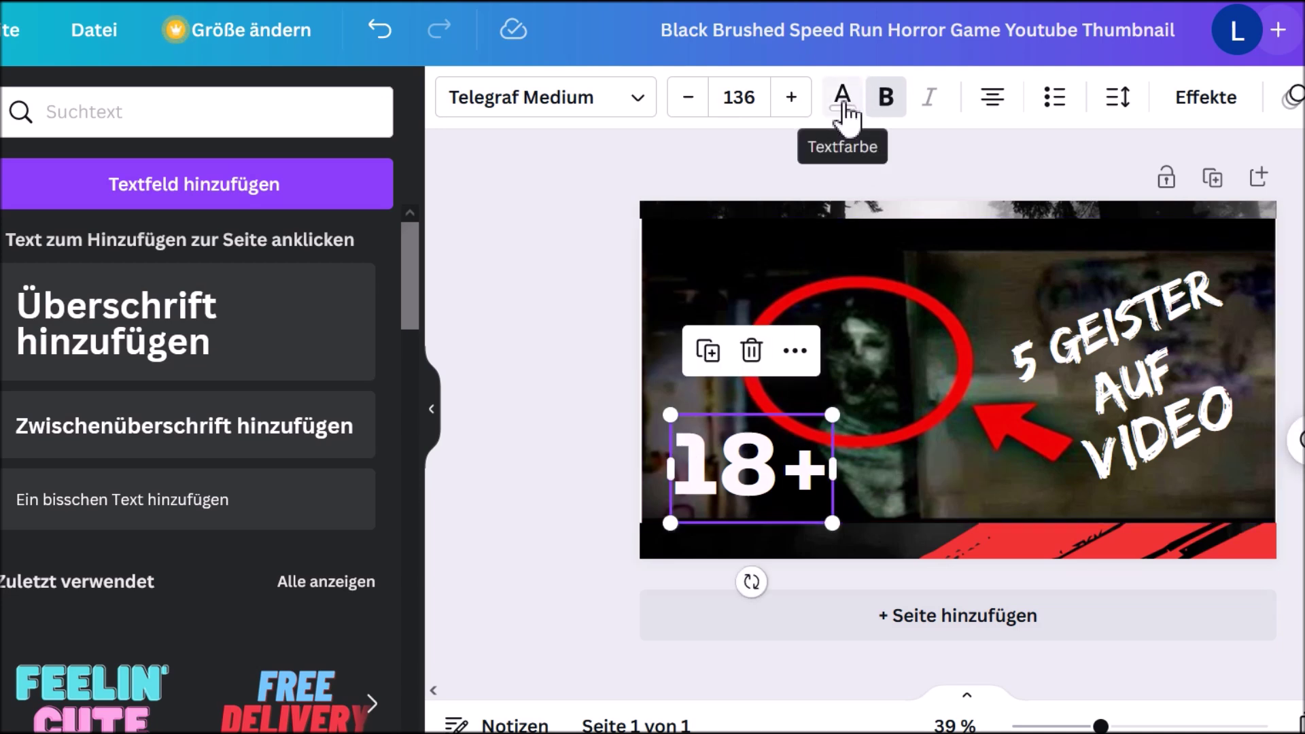
double_click(812, 463)
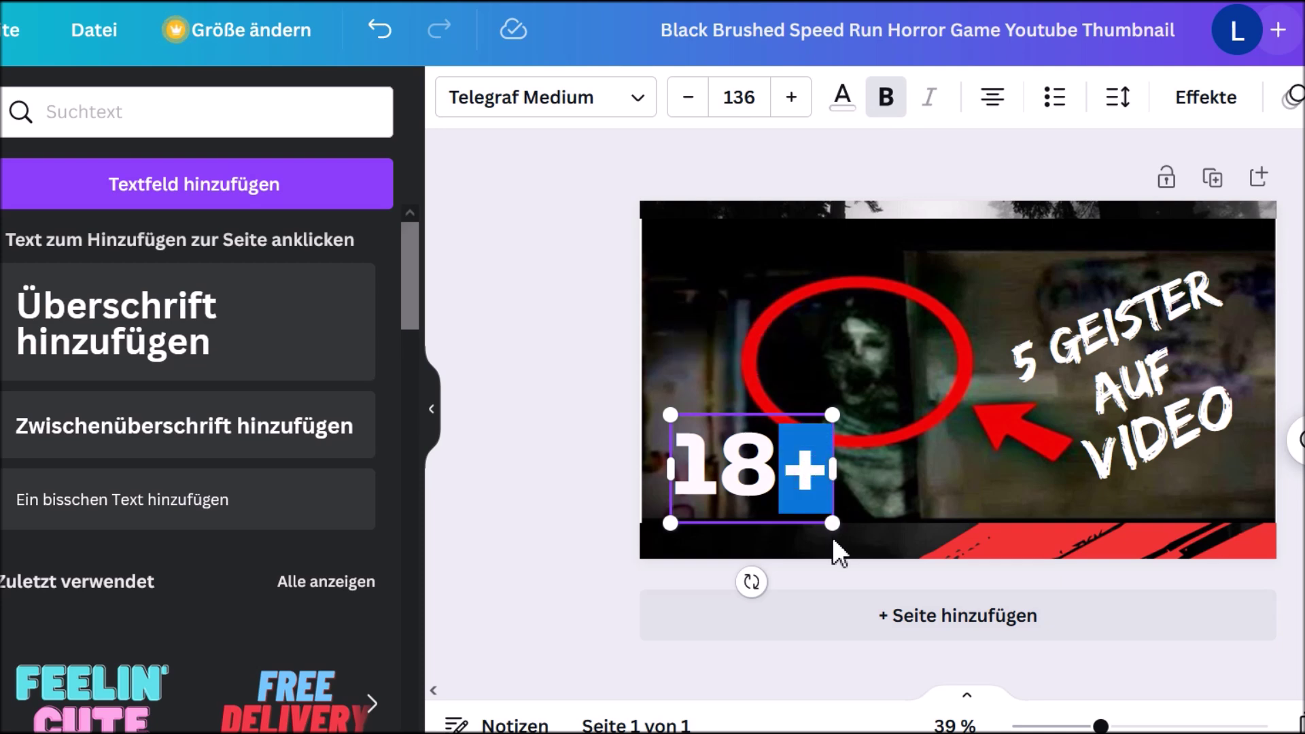
mouse_move(751, 581)
left_mouse_down()
mouse_move(714, 583)
mouse_move(731, 581)
left_mouse_up()
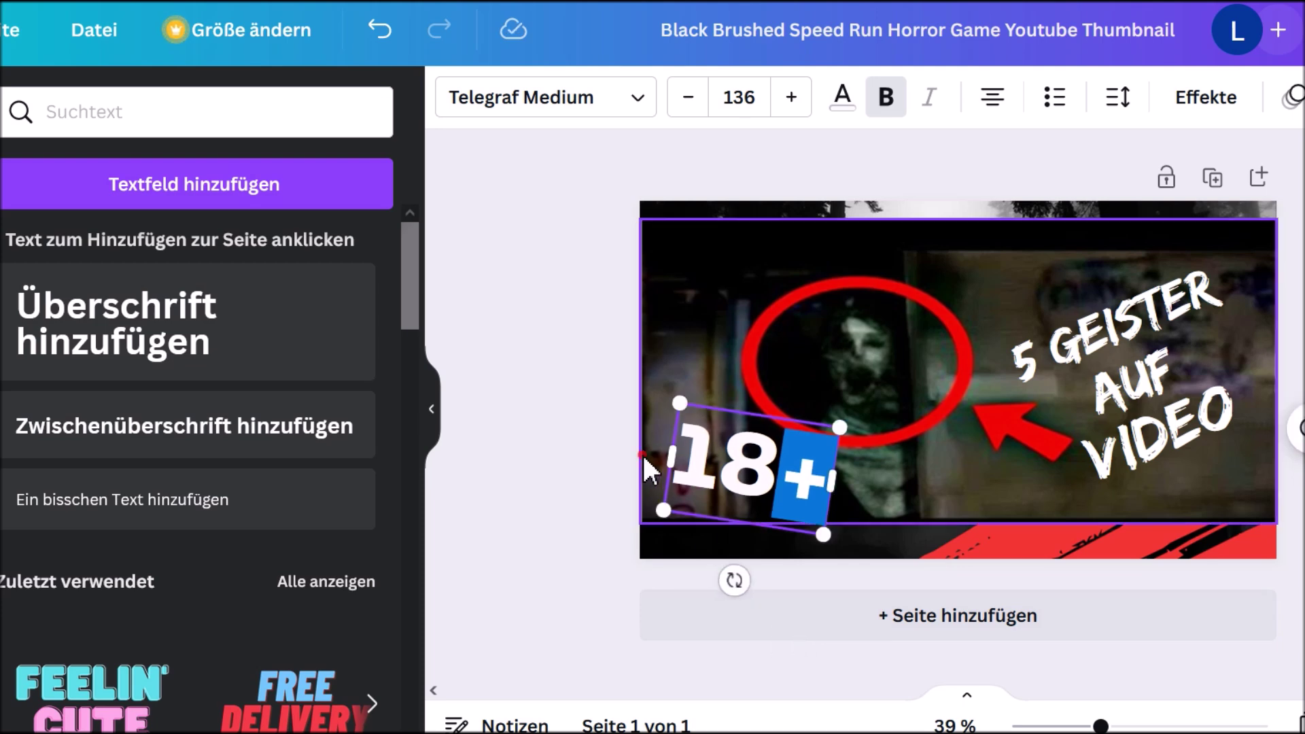
left_click(645, 469)
left_click(739, 469)
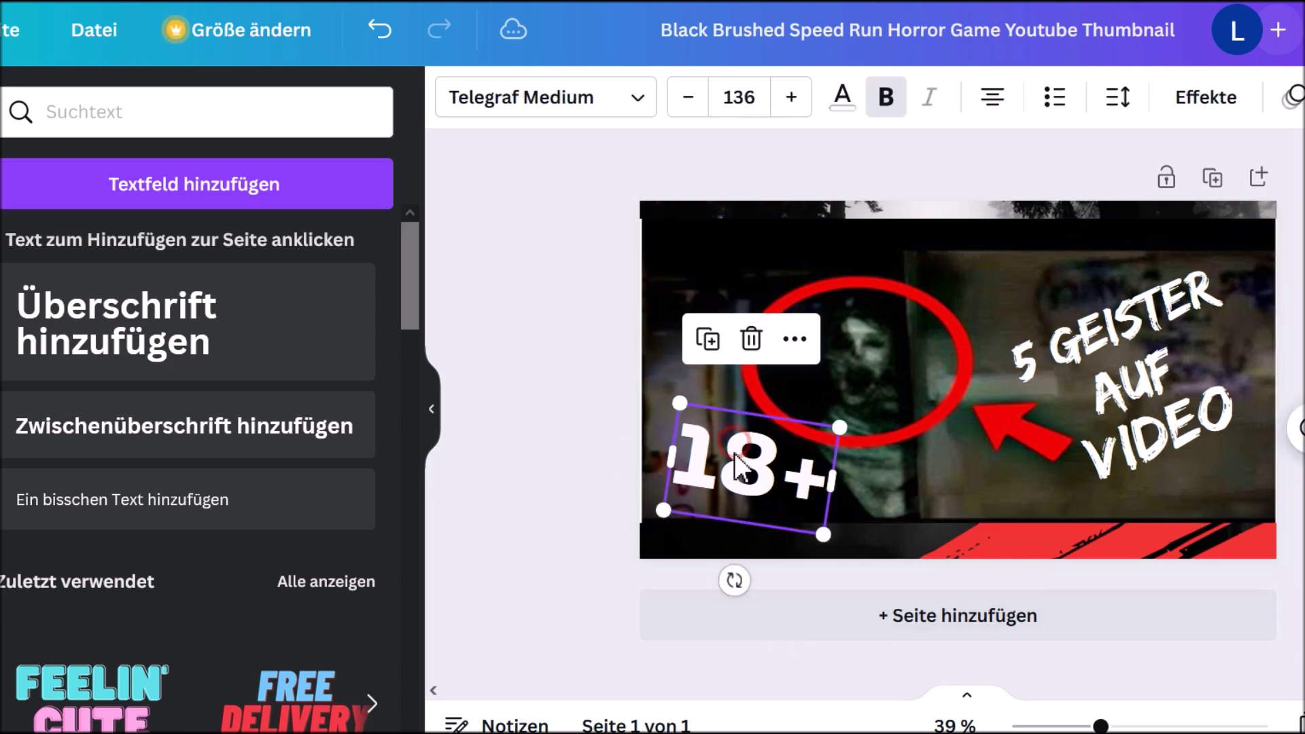
left_click_drag(663, 510, 644, 517)
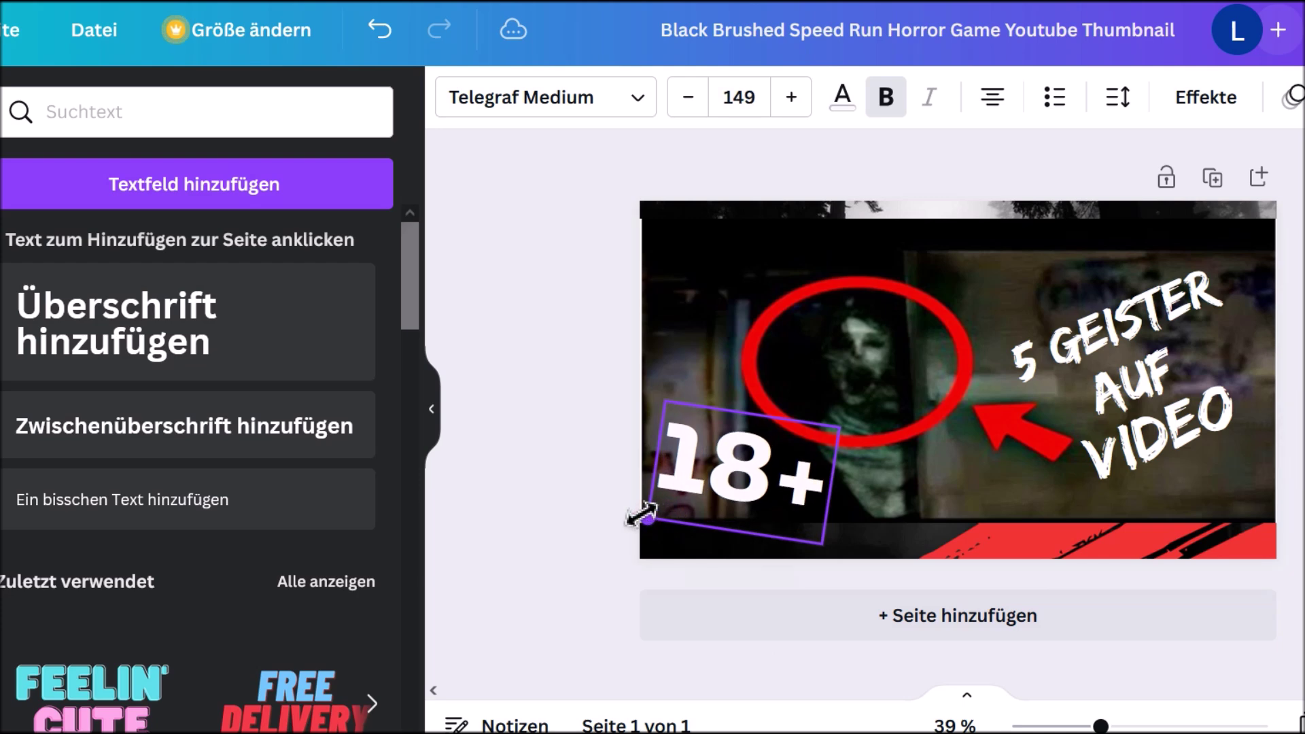
left_click(617, 460)
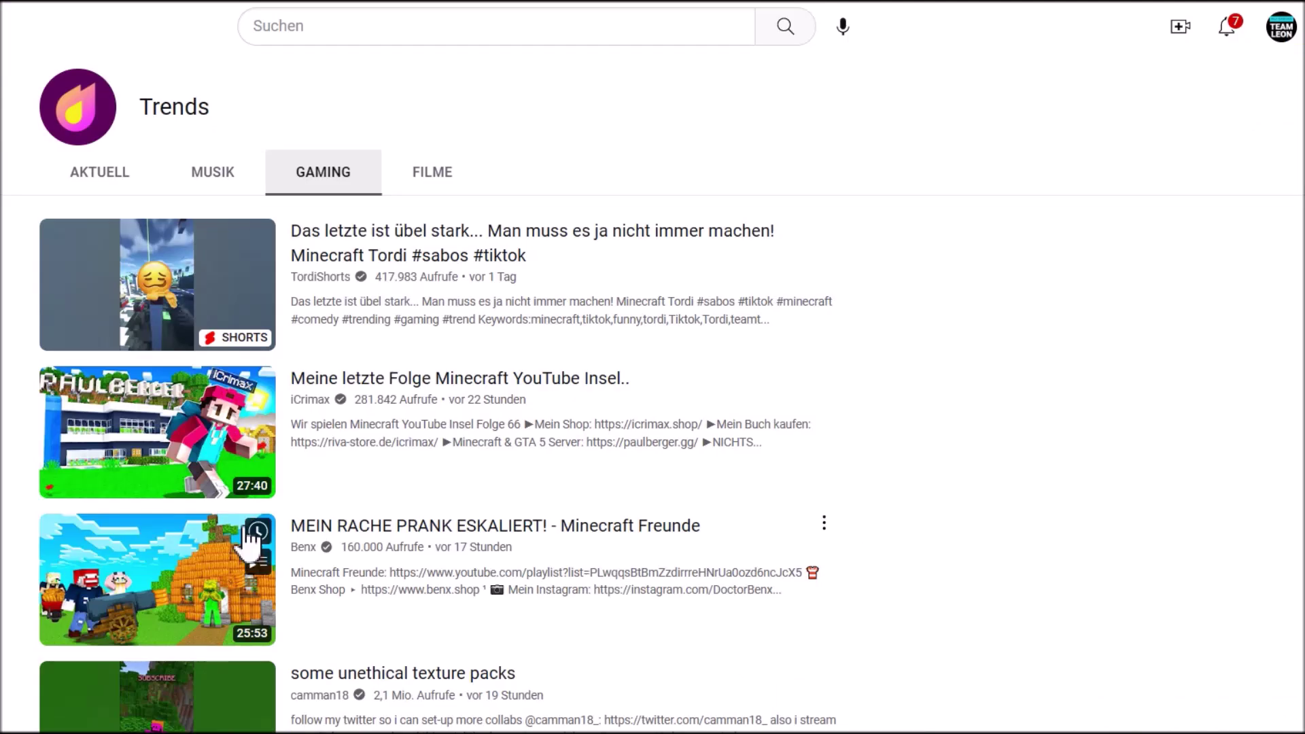
- Switch to YouTube and set up a livestream for a future date using streaming software
left_click(1181, 30)
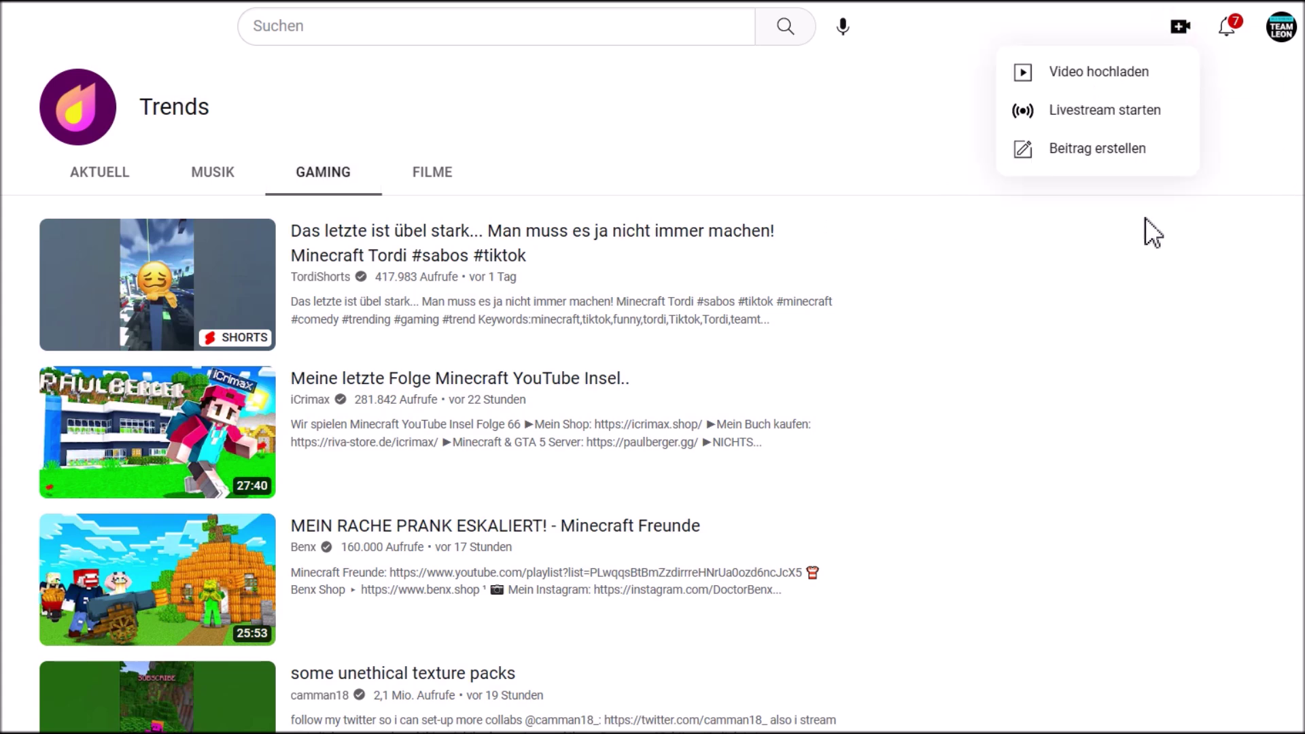
left_click(1091, 110)
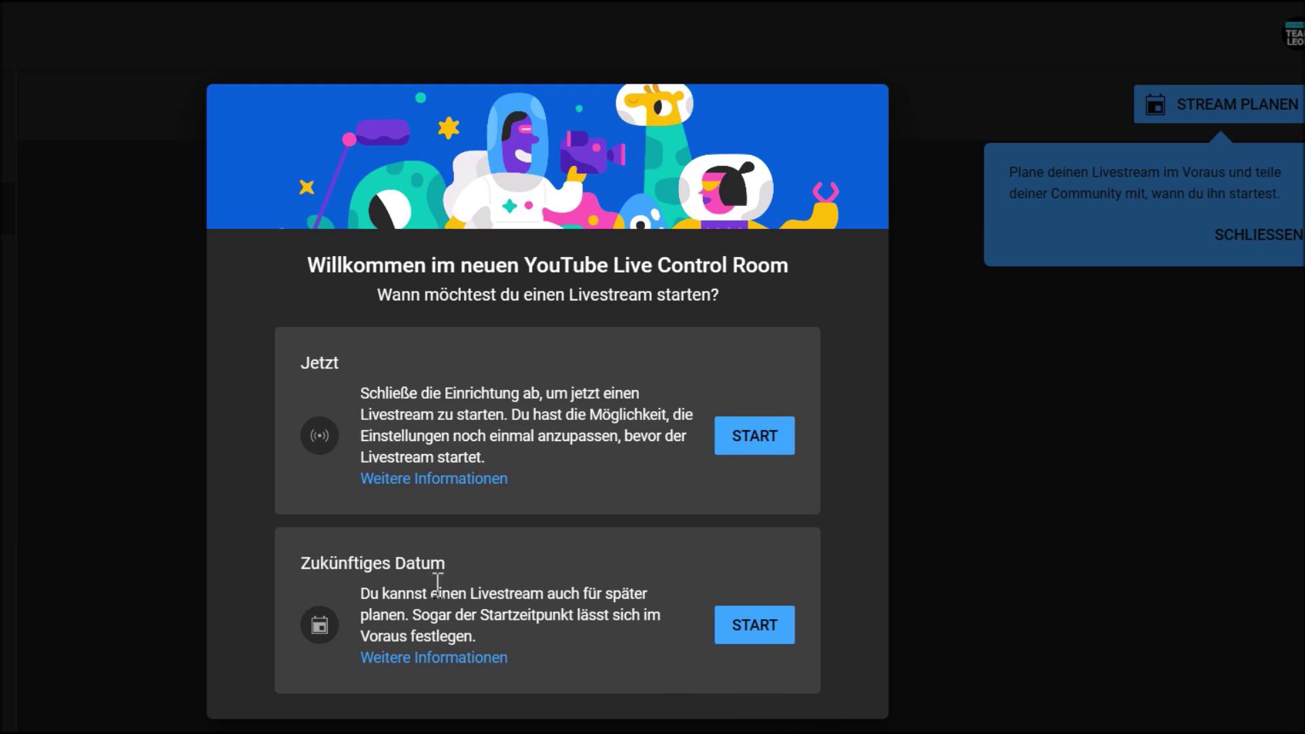
left_click(763, 631)
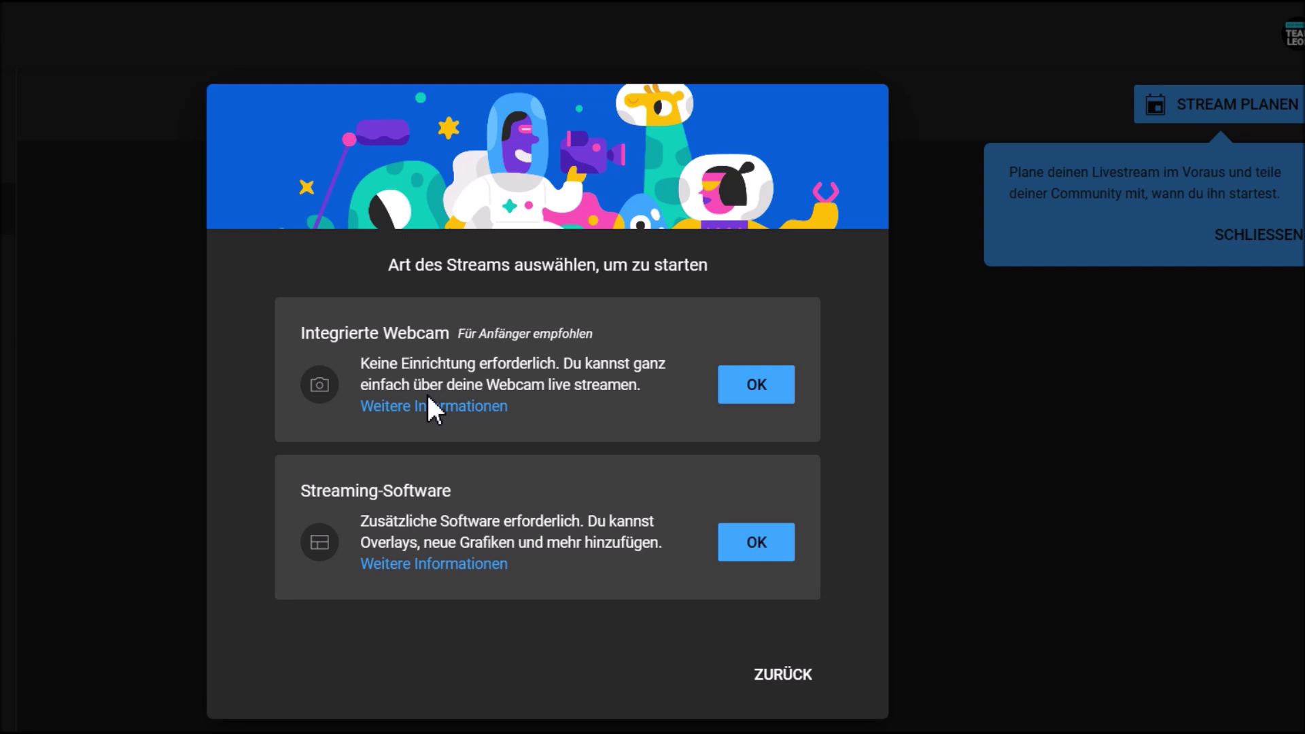
left_click(783, 546)
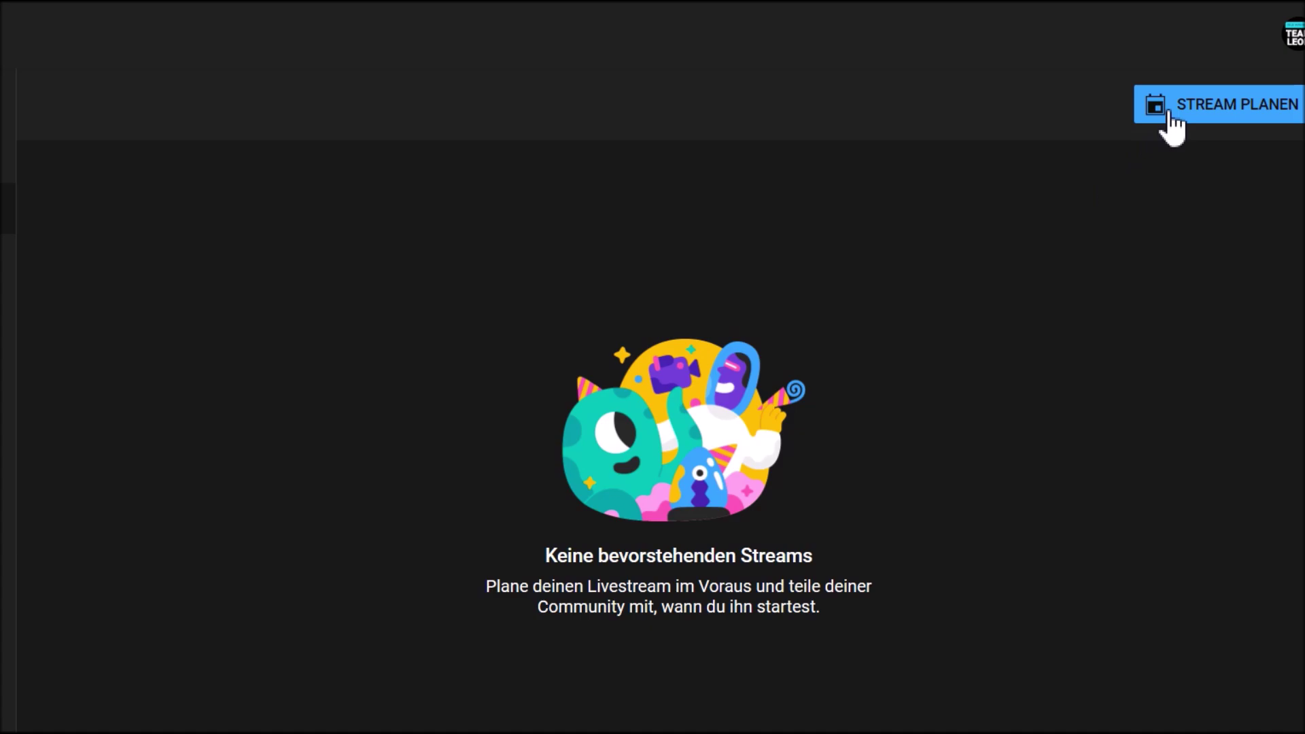
- Start planning a new stream and look through the settings of its details form
left_click(1200, 109)
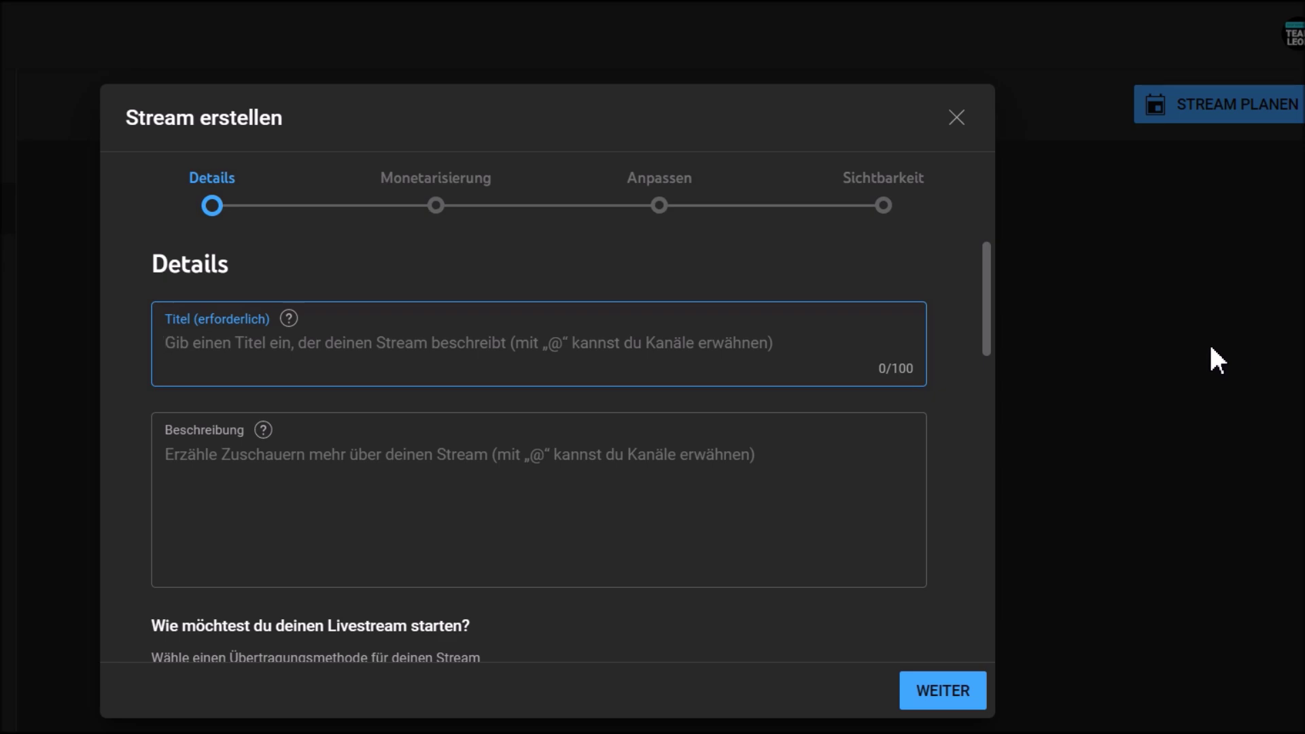
scroll(589, 452, "down", 9)
scroll(591, 448, "up", 6)
scroll(611, 427, "up", 3)
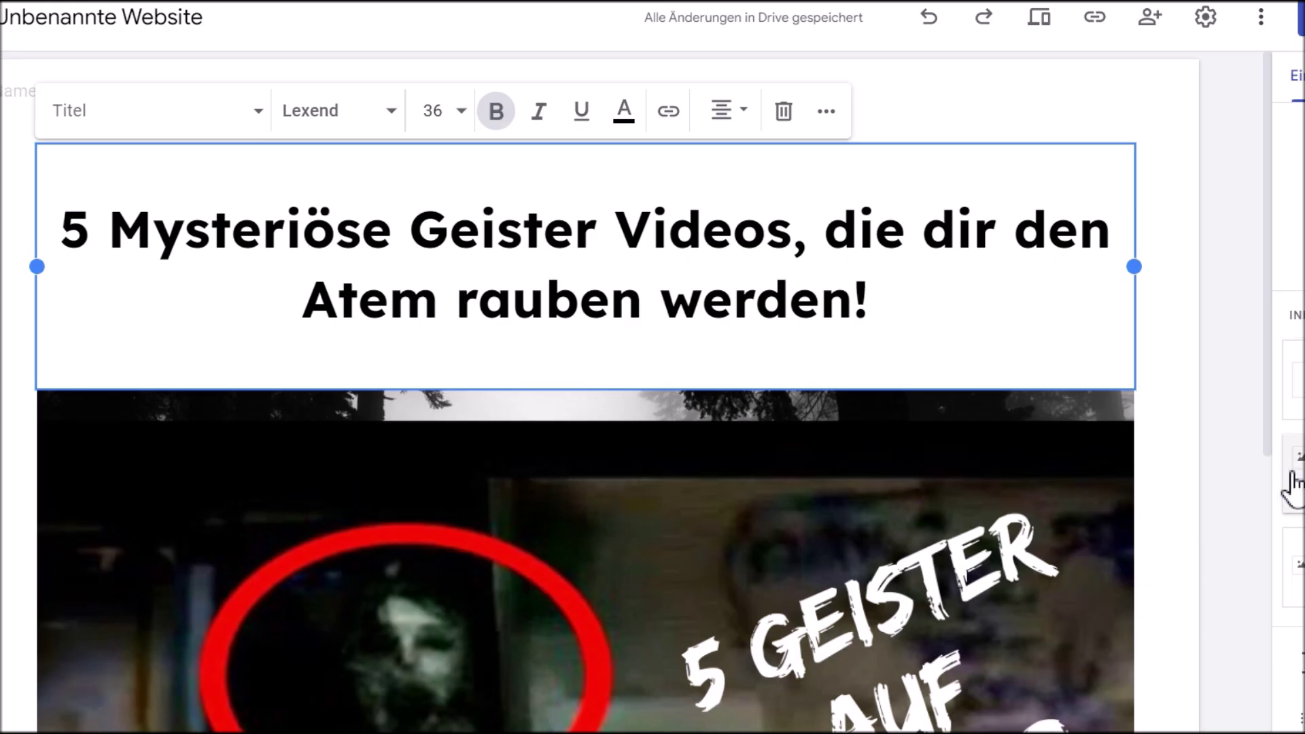
- Copy the headline "5 Mysteriöse Geister Videos, die dir den Atem rauben werden!" from the Google Sites page into the YouTube stream's title
left_click_drag(915, 292, 59, 228)
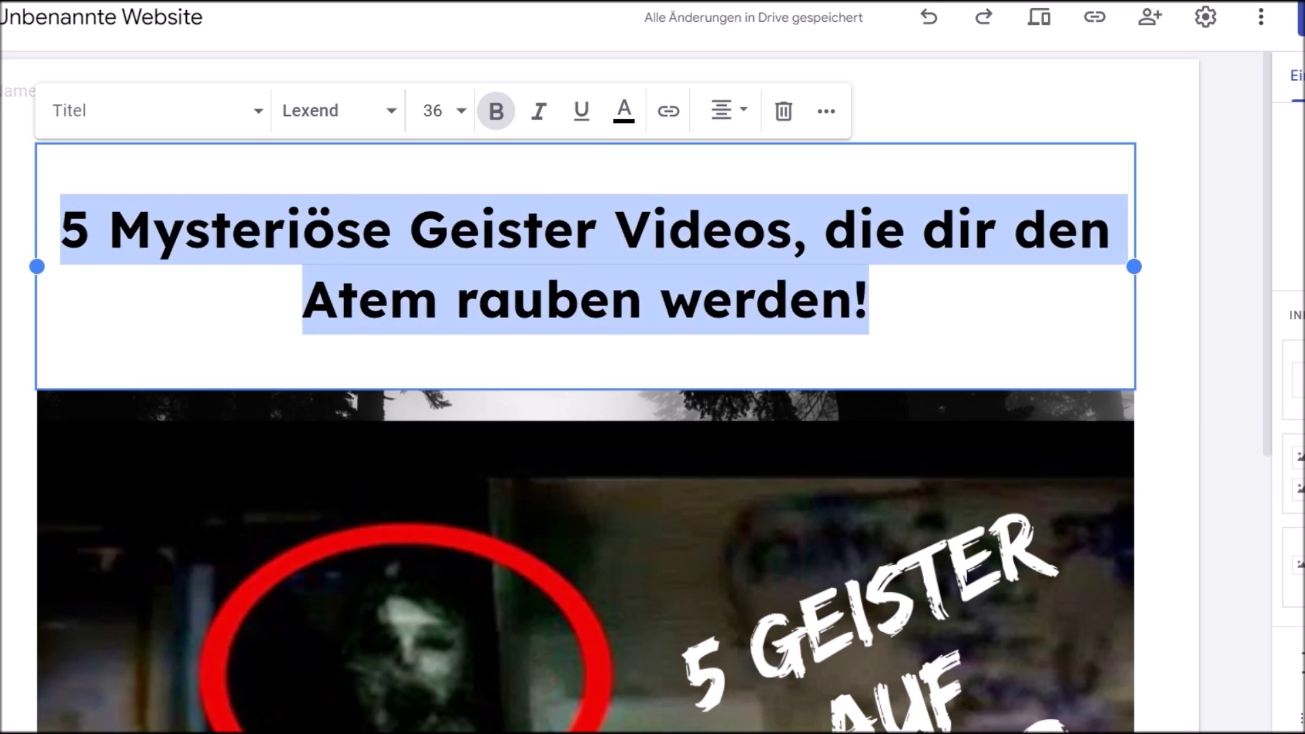
right_click(484, 238)
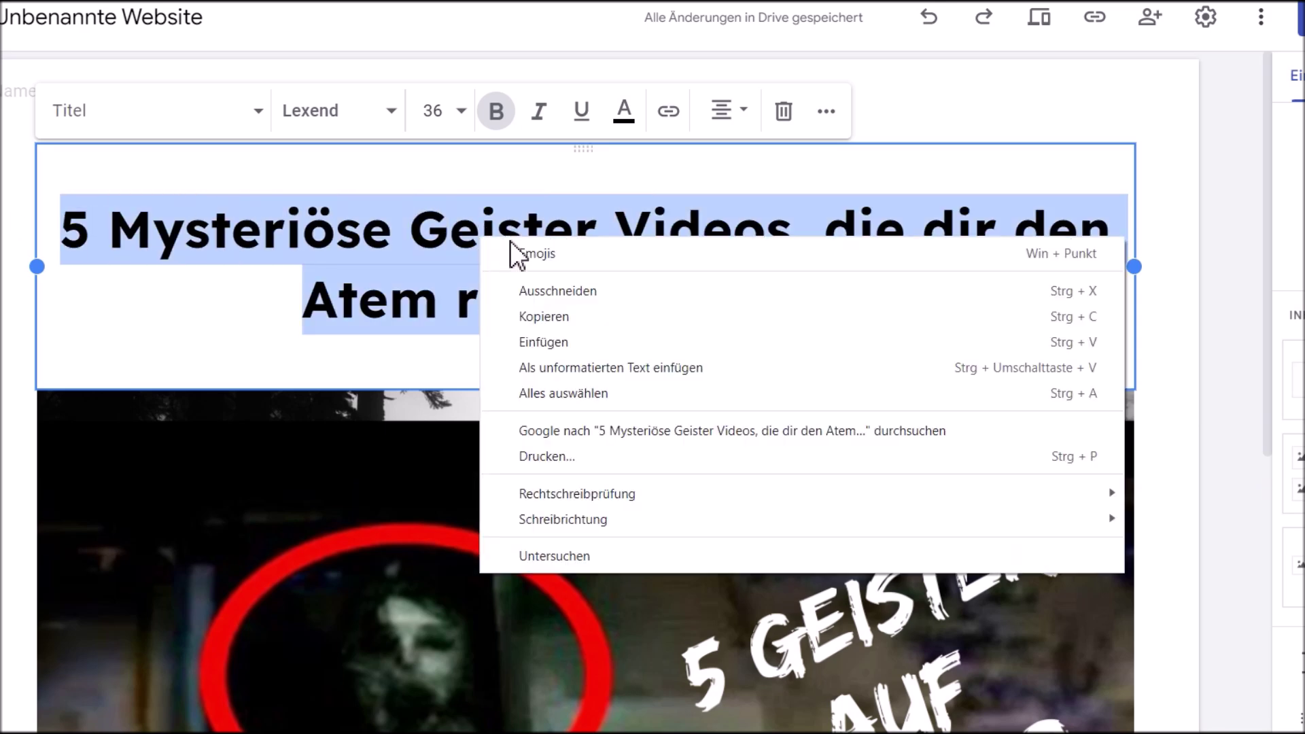
left_click(563, 318)
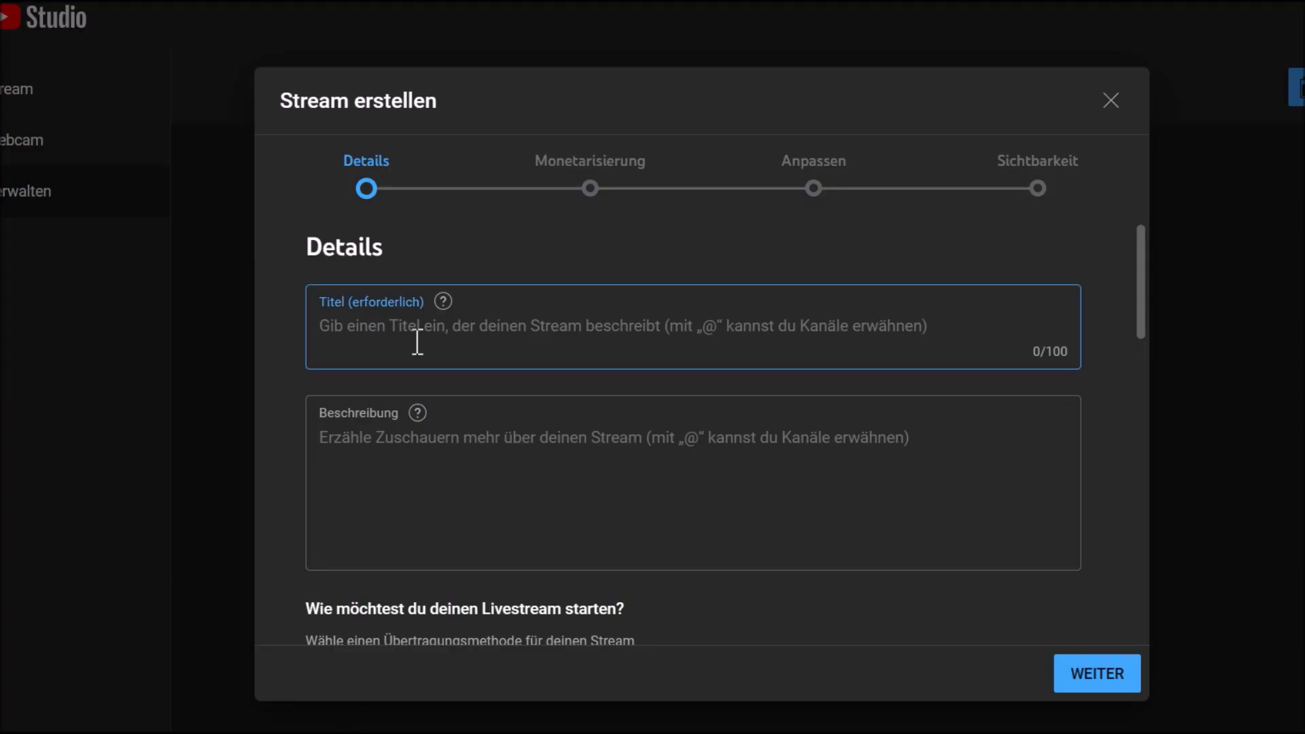
right_click(417, 336)
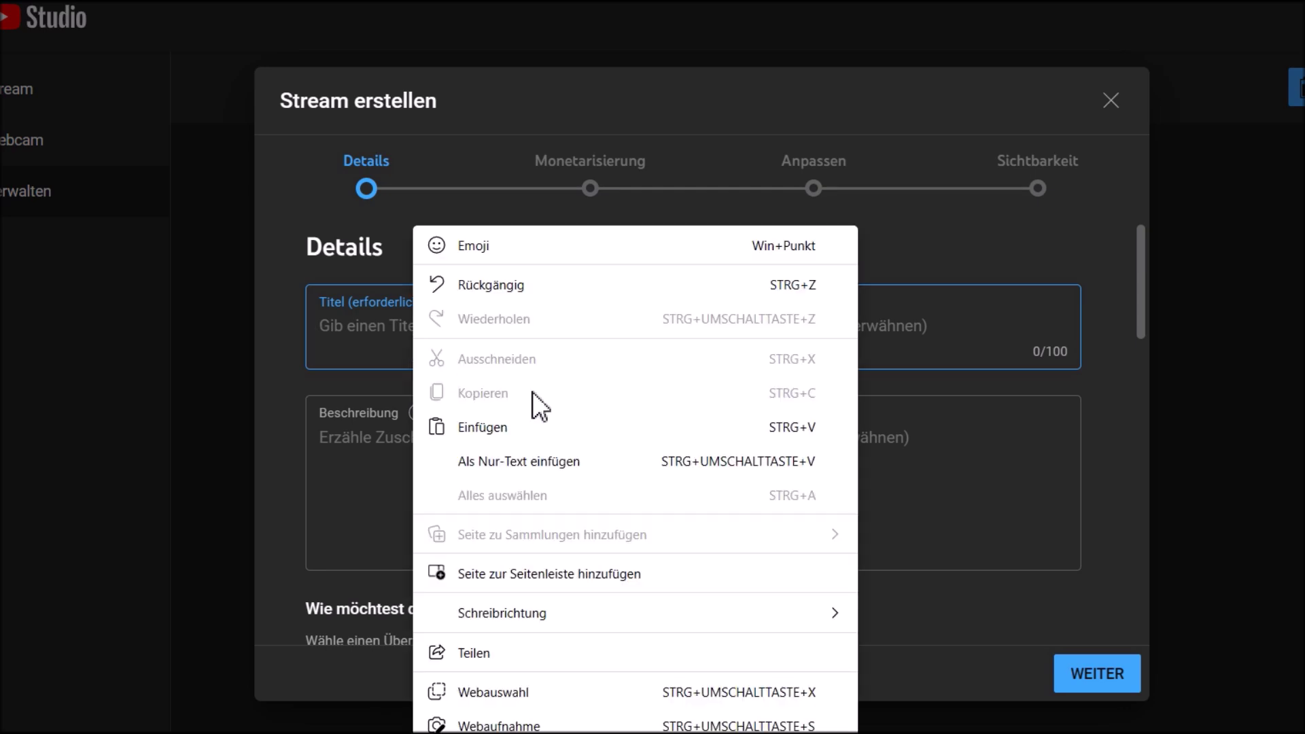
left_click(552, 431)
left_click(554, 431)
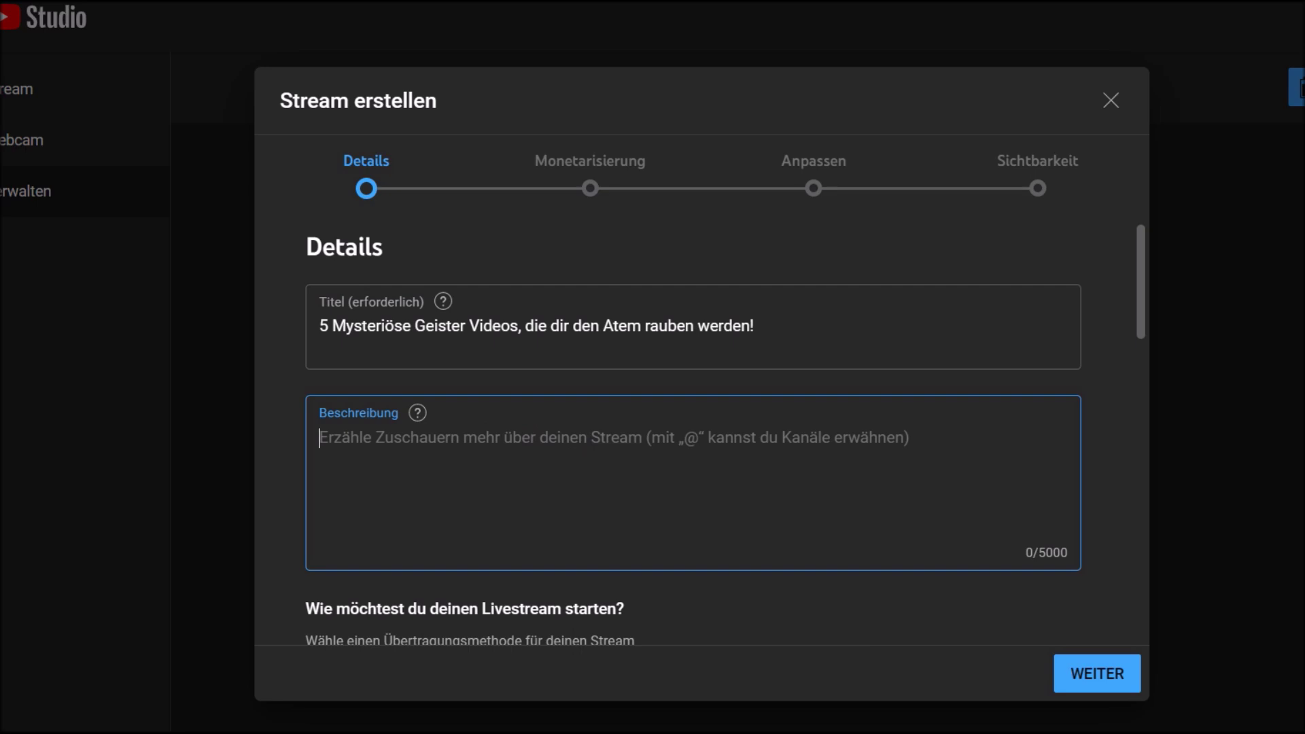
- Append "(18+)" to the stream title and enter the description "Klicke HIER, um das Video vor allen Anderen zu sehen:"
left_click(789, 341)
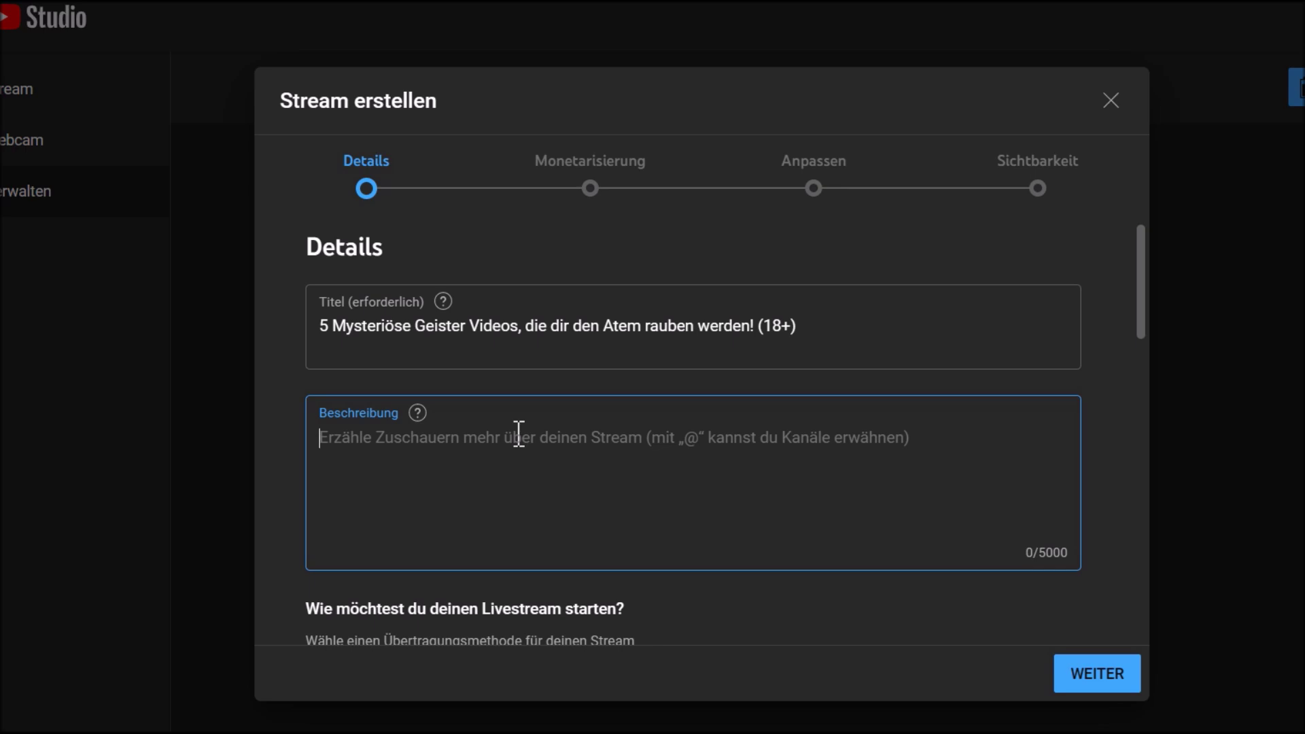
type("Klicke HIER, um das")
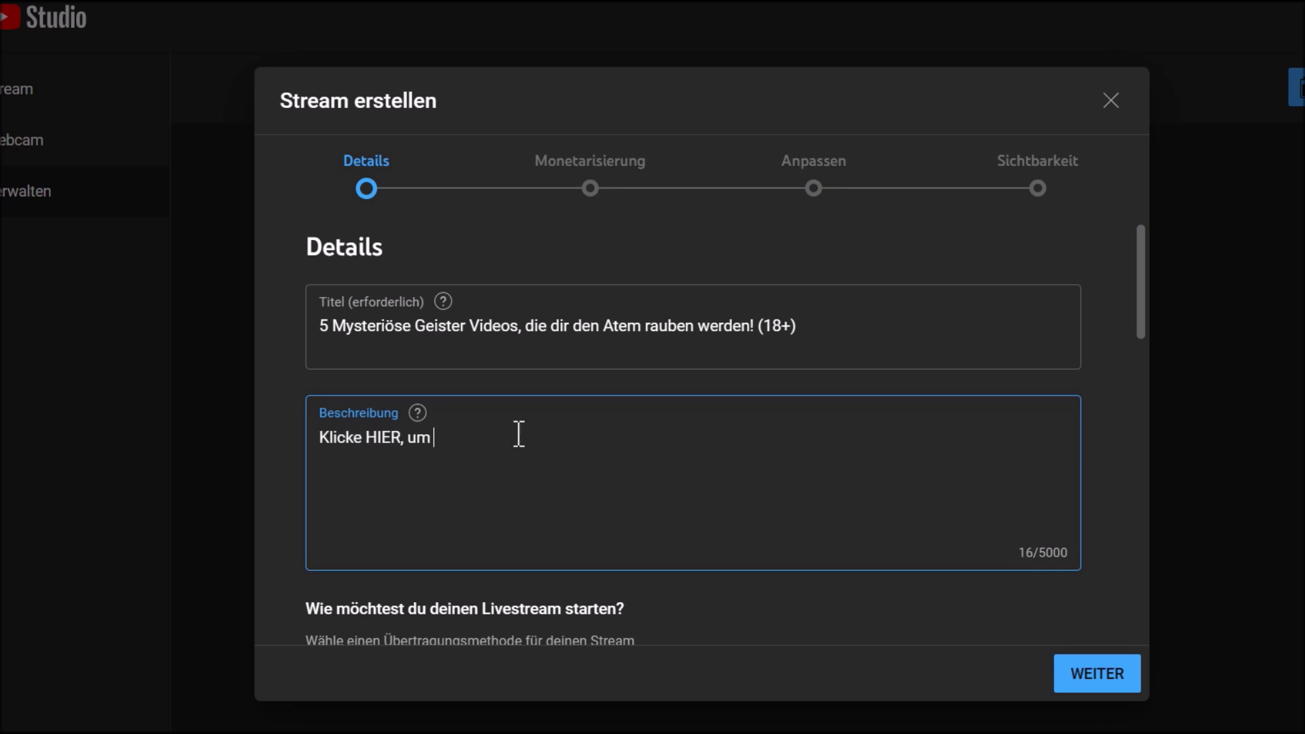
type(" Video vor allen a")
key("BackSpace")
type("Anderen zu sehen:")
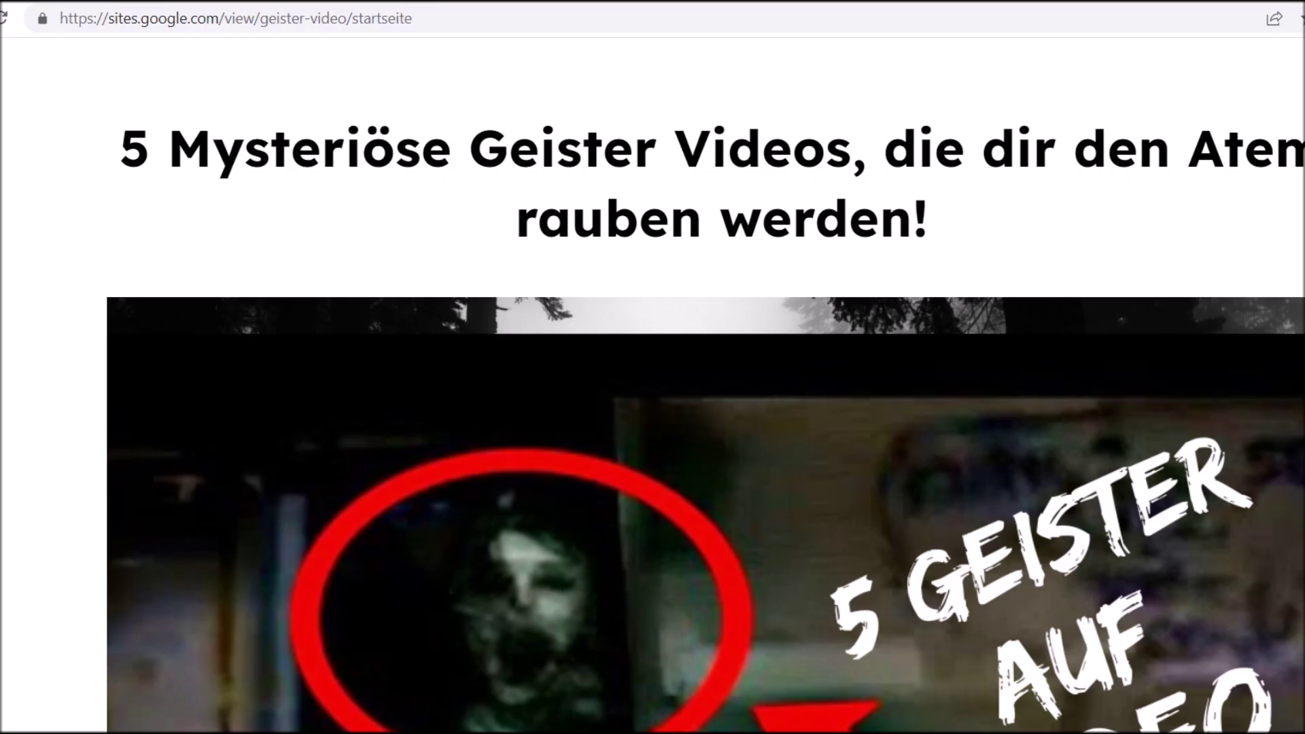
- Switch to the published ghost-video site and copy its full web address
left_click_drag(480, 19, 37, 16)
right_click(104, 24)
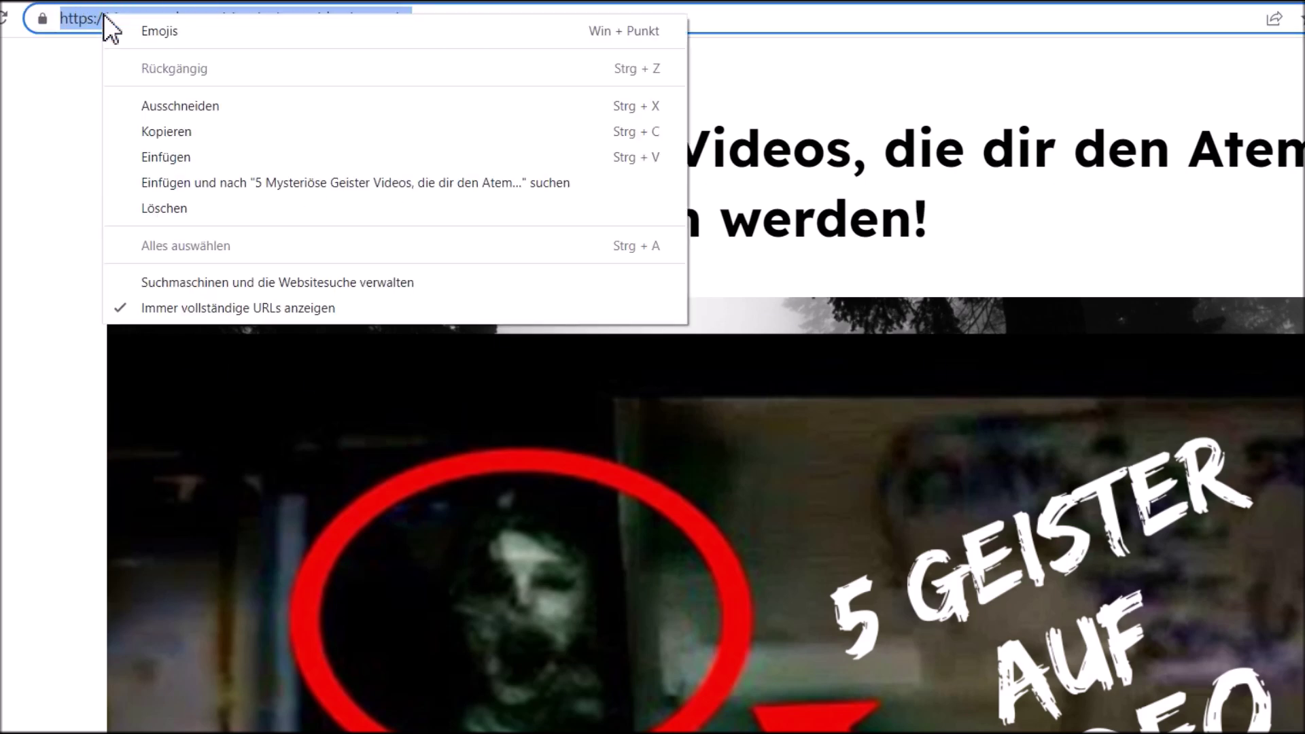
left_click(153, 133)
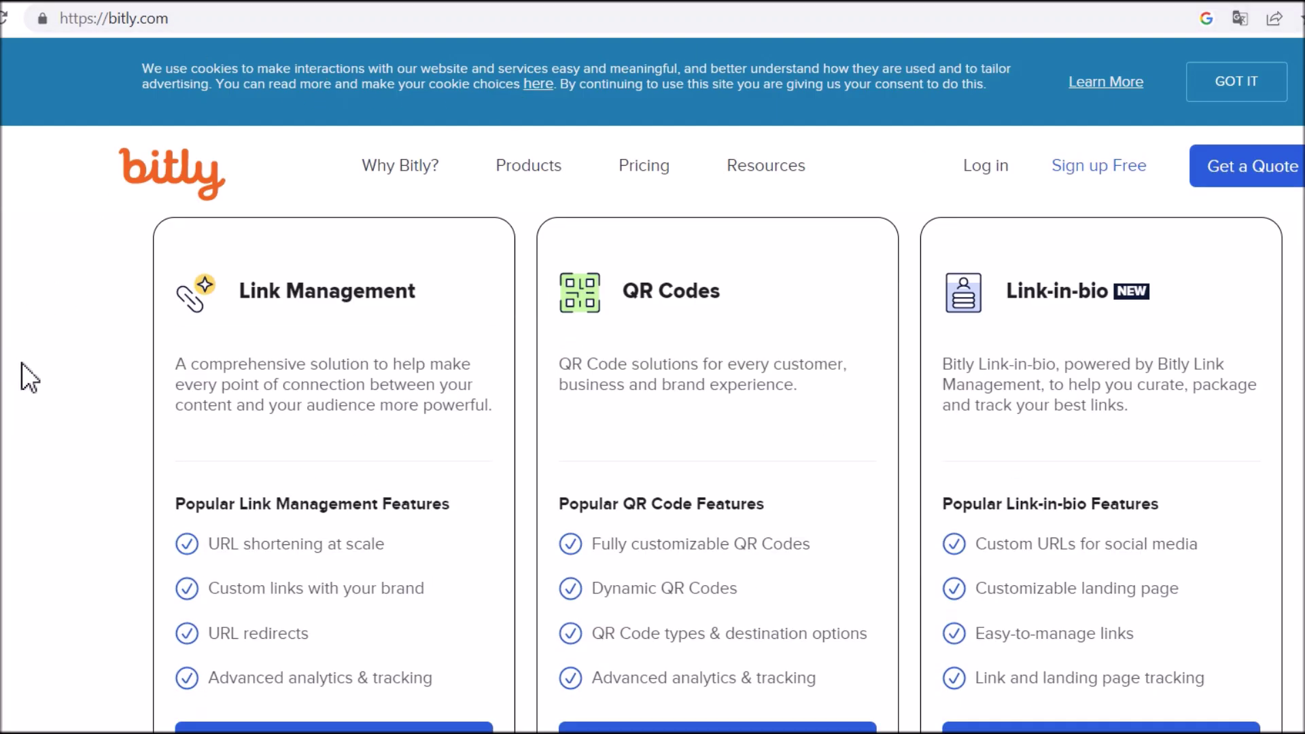
- Paste the copied ghost-video site address into Bitly's link shortener and shorten it
scroll(68, 365, "down", 7)
scroll(227, 438, "up", 2)
left_click(252, 680)
right_click(256, 665)
left_click(374, 496)
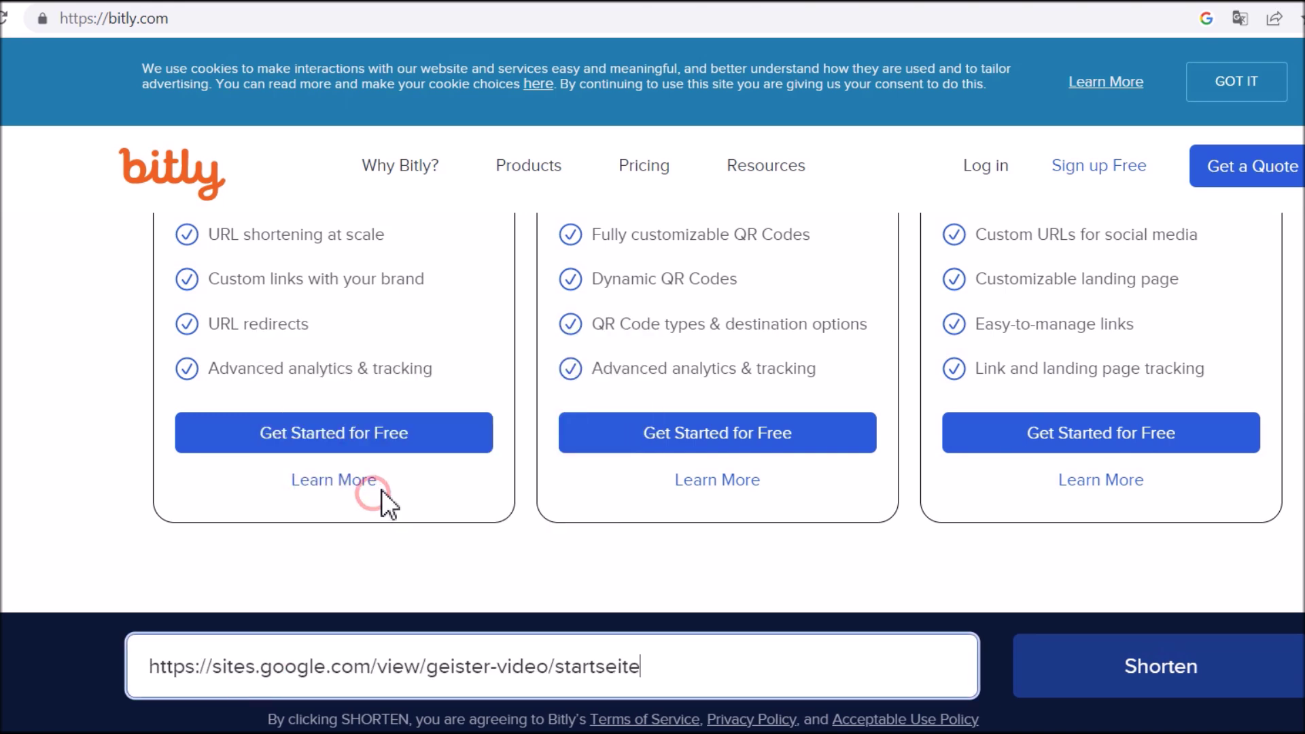
left_click(1162, 669)
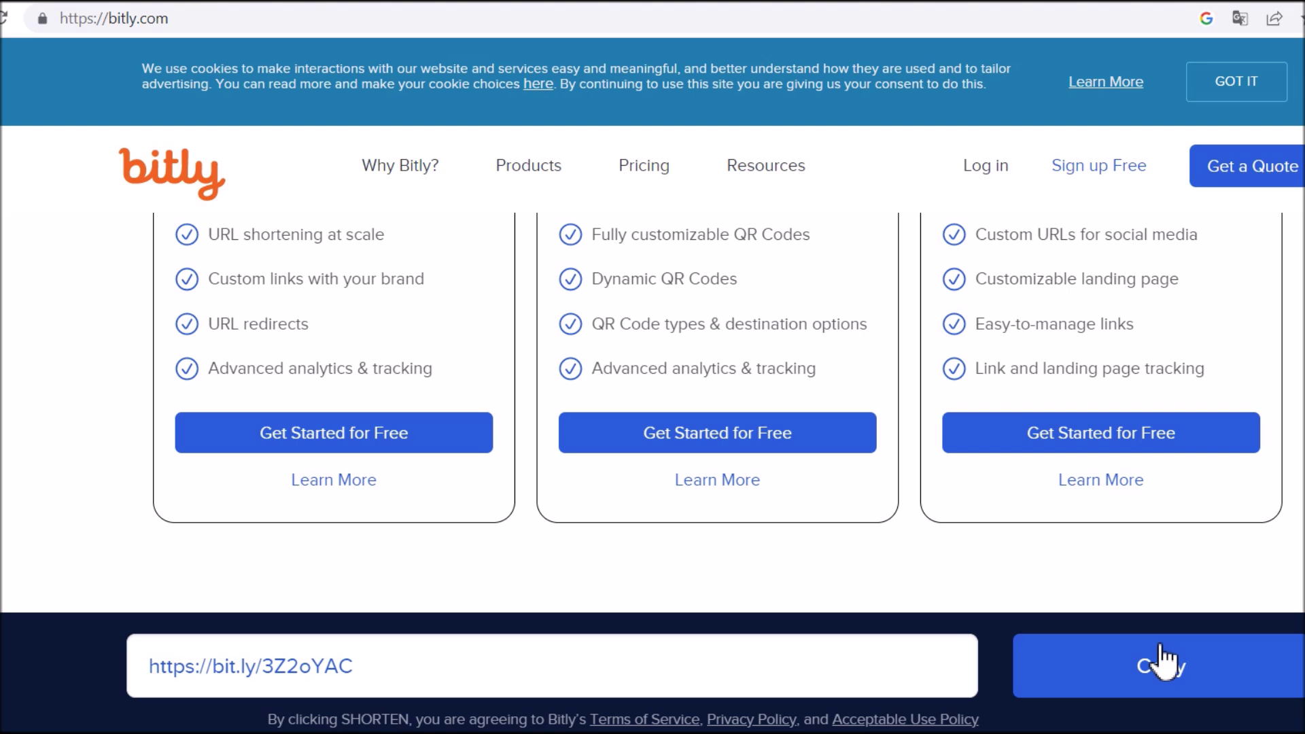
left_click(1149, 676)
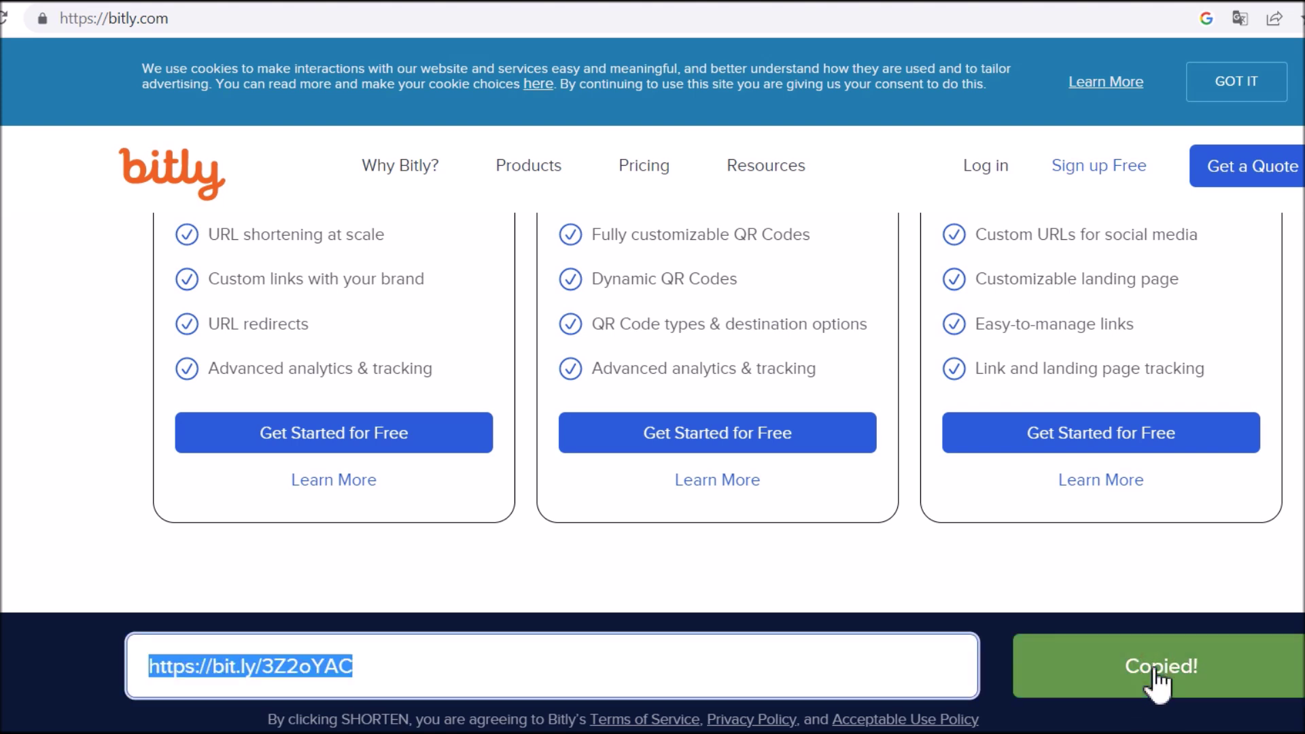
right_click(295, 669)
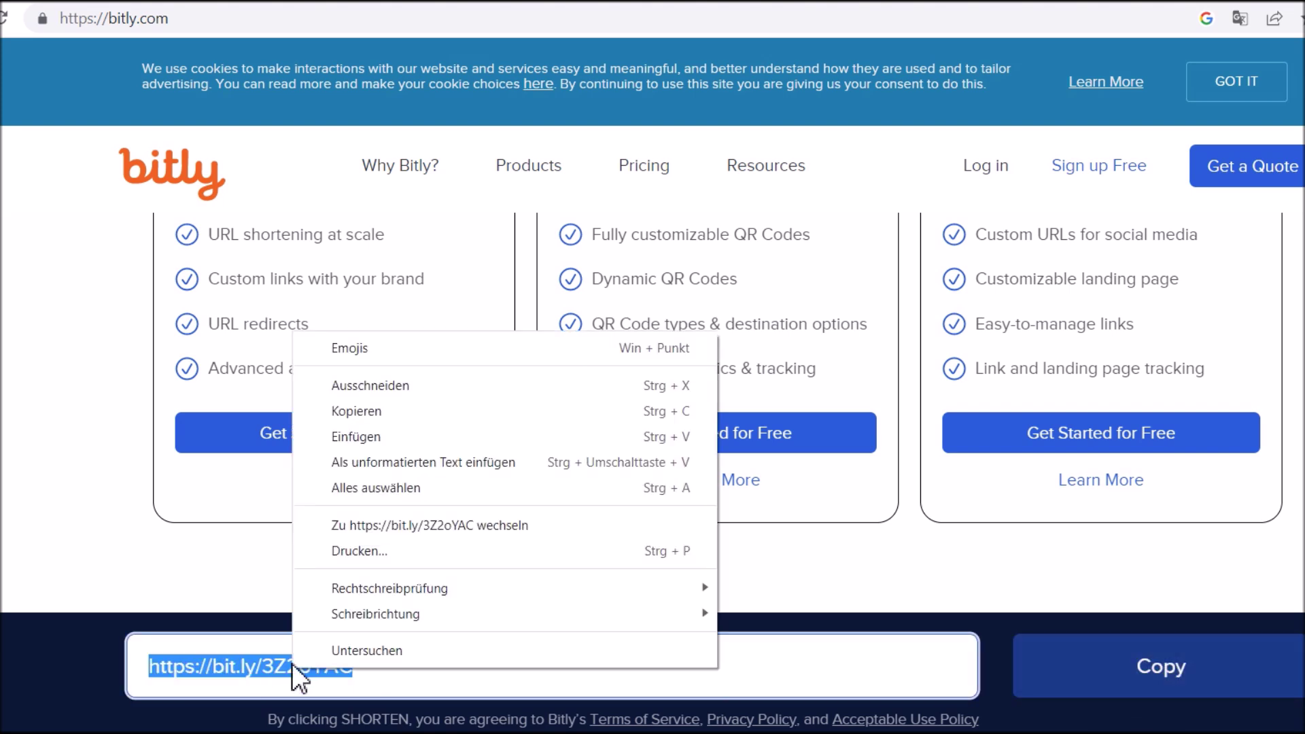
left_click(379, 412)
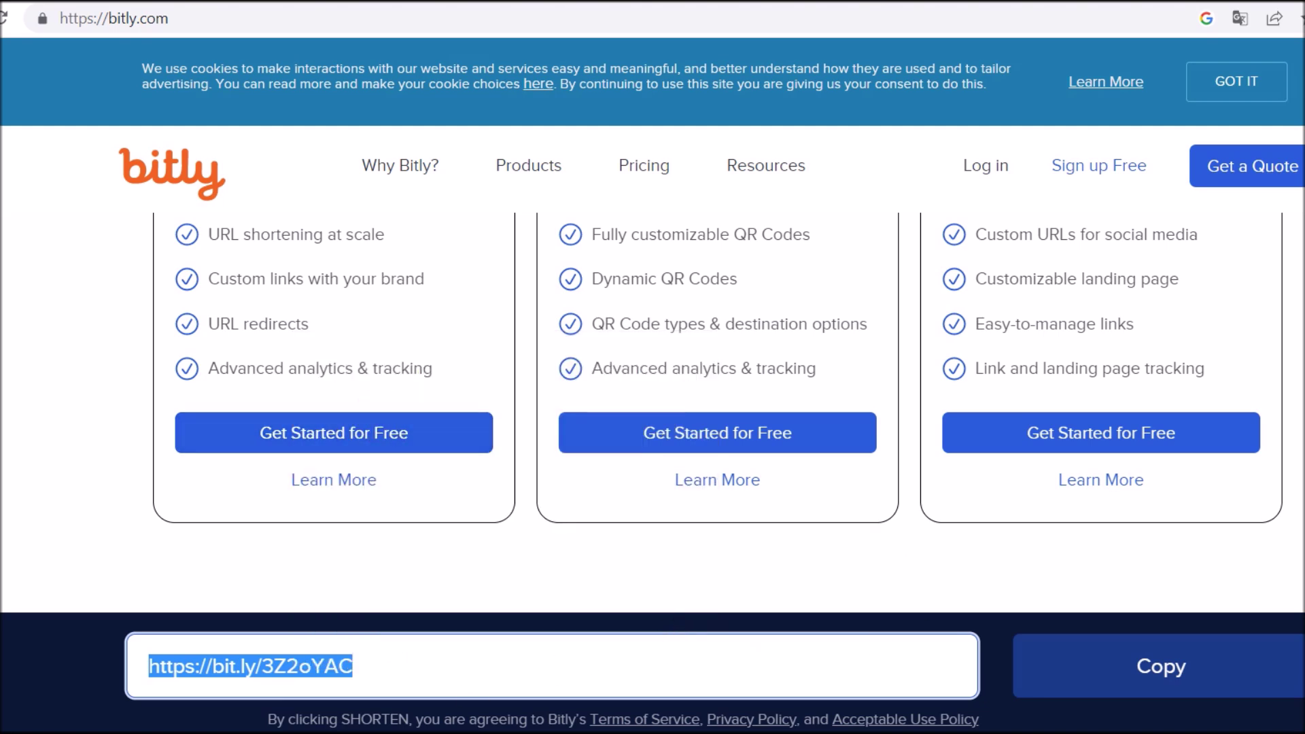
left_click(136, 704)
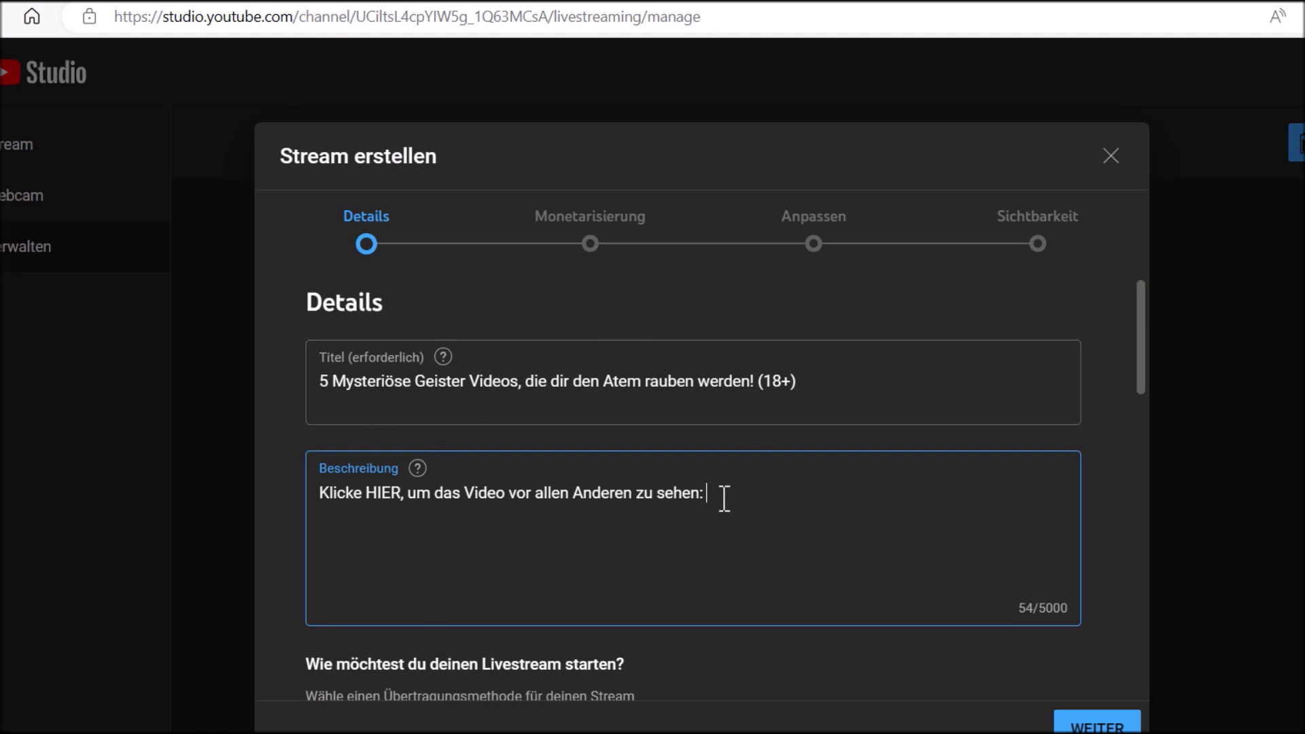
key("ctrl+v")
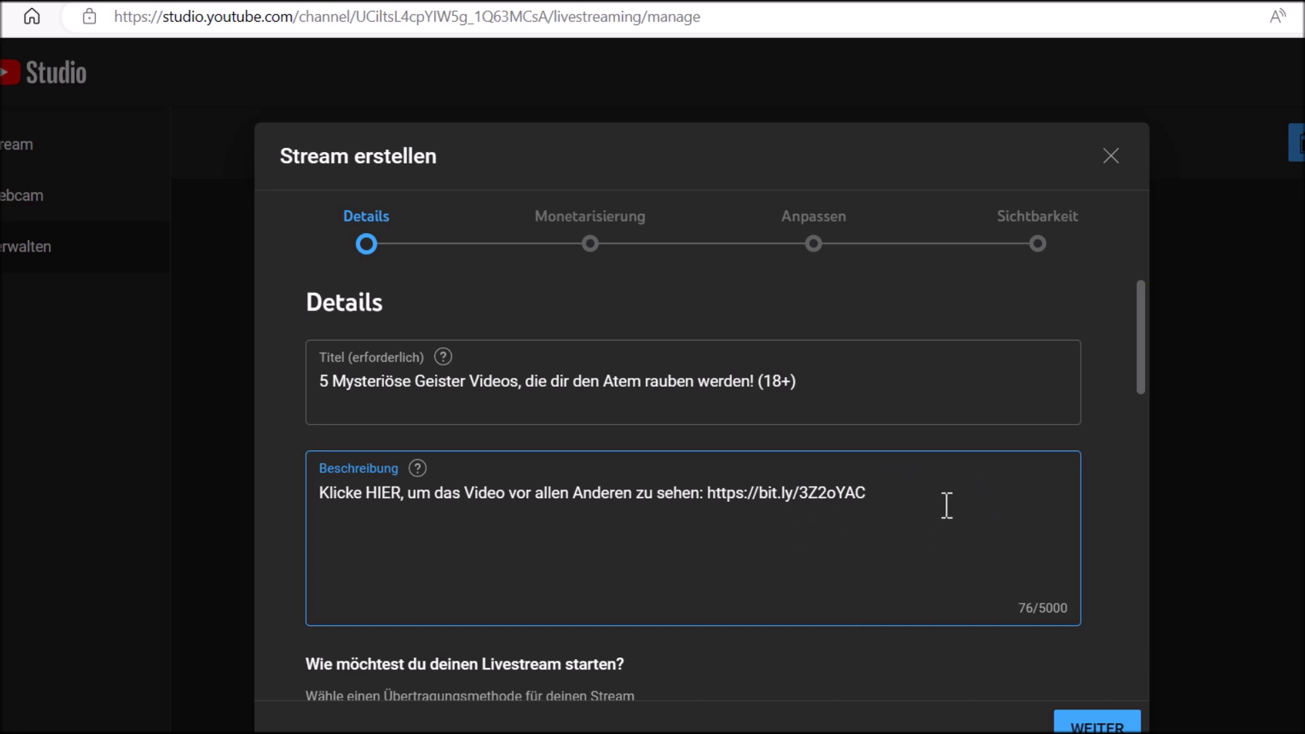
- Switch to the finished 18+ ghost thumbnail design in Canva and open its sharing options
scroll(1132, 486, "down", 7)
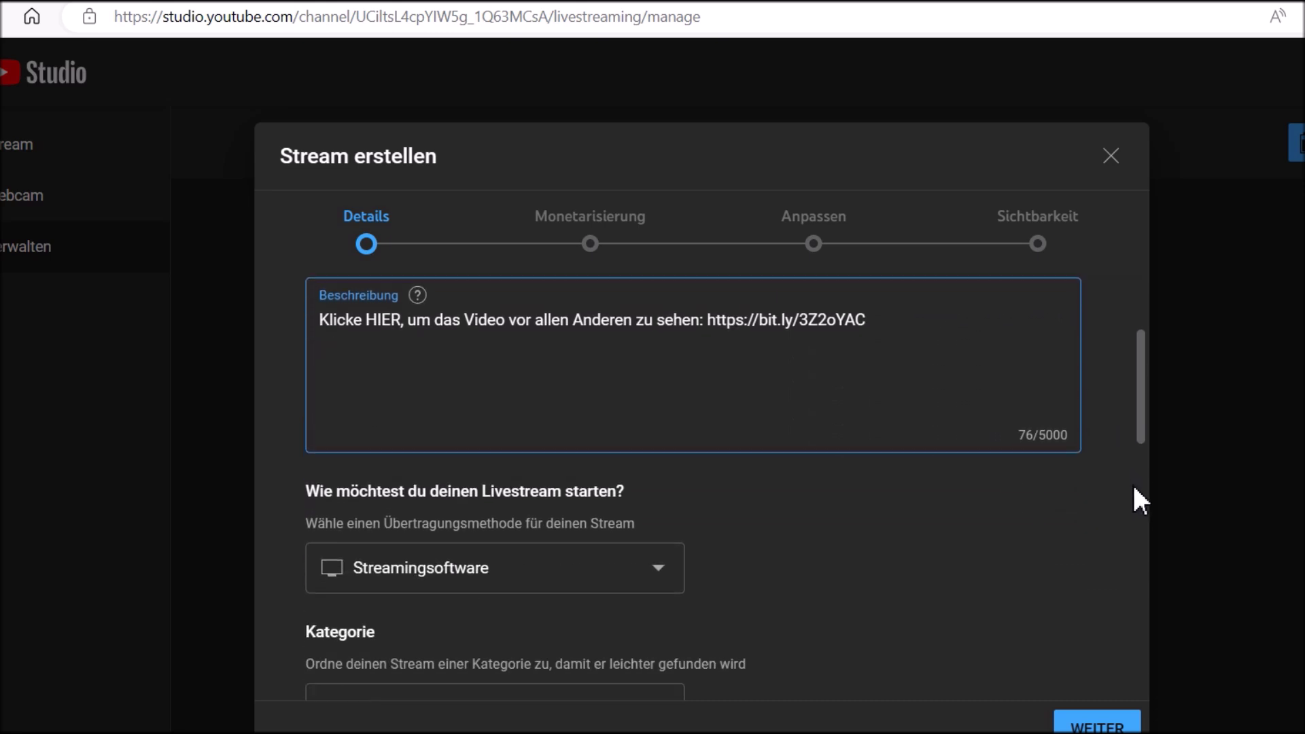
scroll(1110, 495, "down", 1)
scroll(1110, 499, "up", 1)
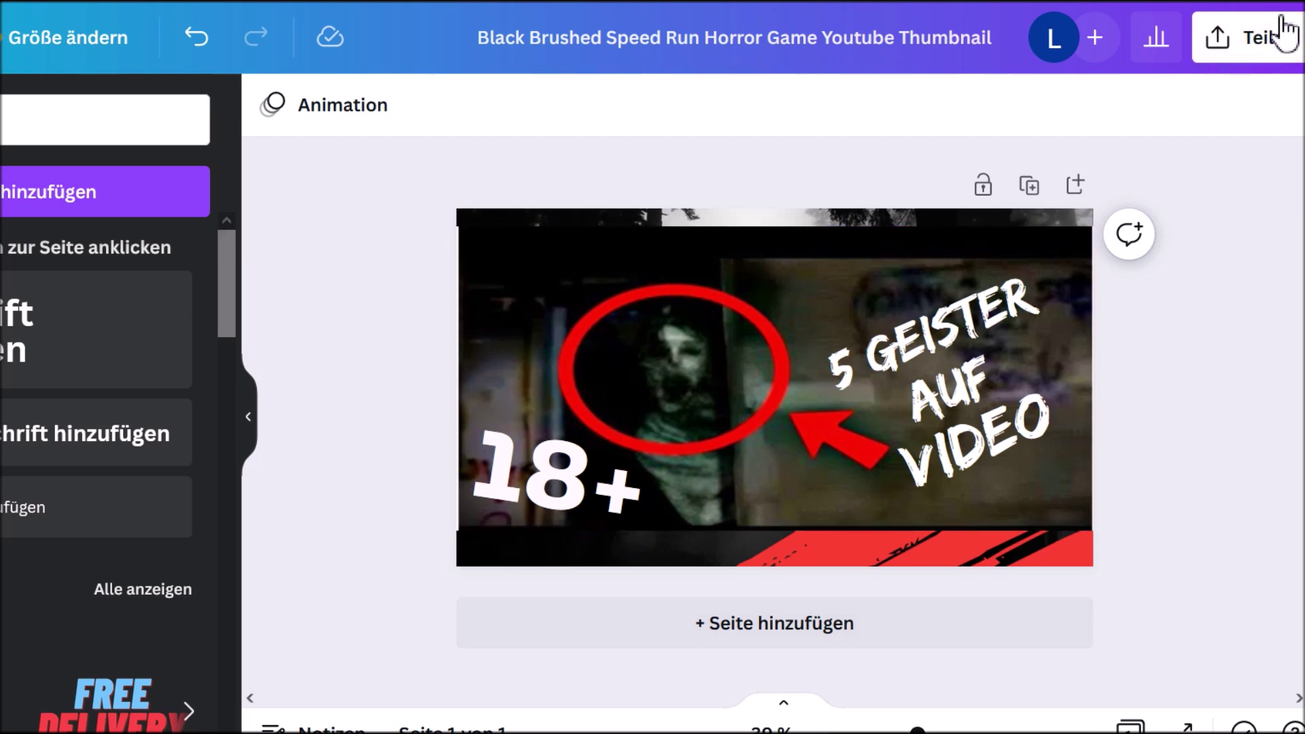
left_click(1269, 40)
scroll(1019, 496, "down", 2)
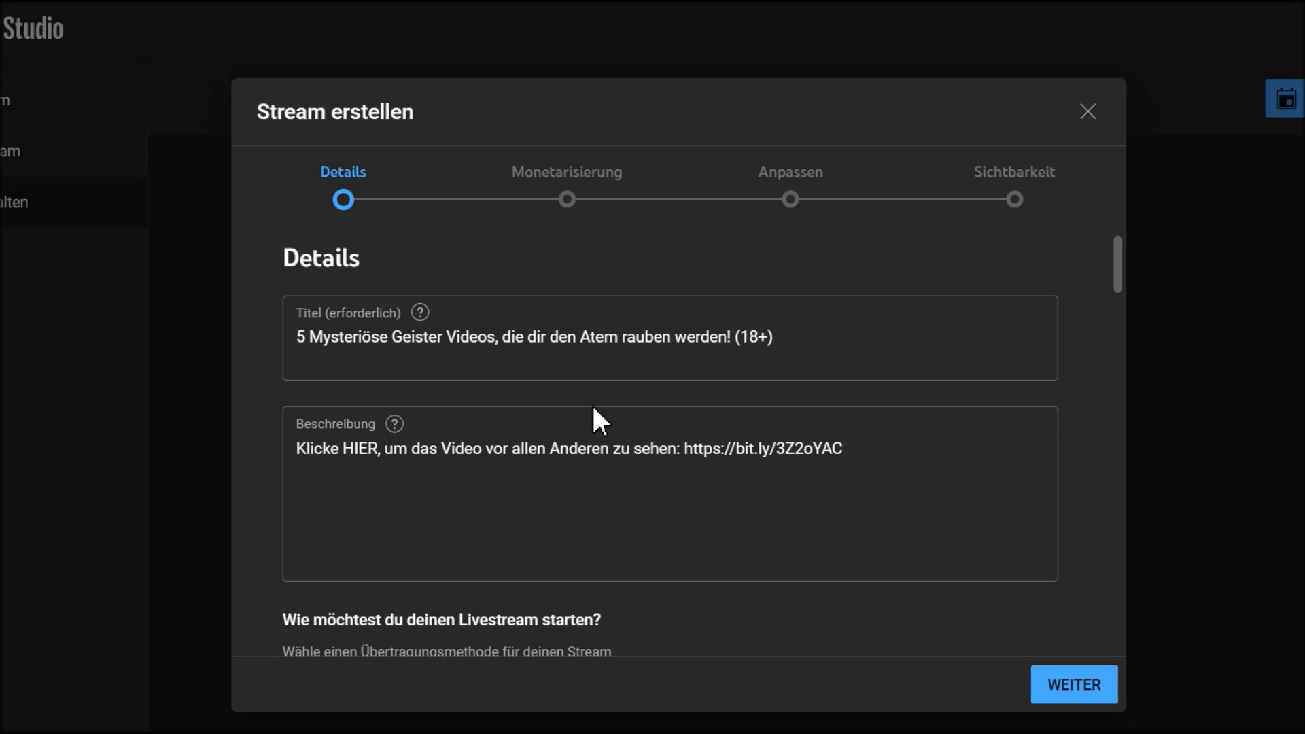
- Return to the YouTube stream's details form and open the list of categories for the stream
scroll(597, 417, "down", 2)
scroll(782, 473, "down", 2)
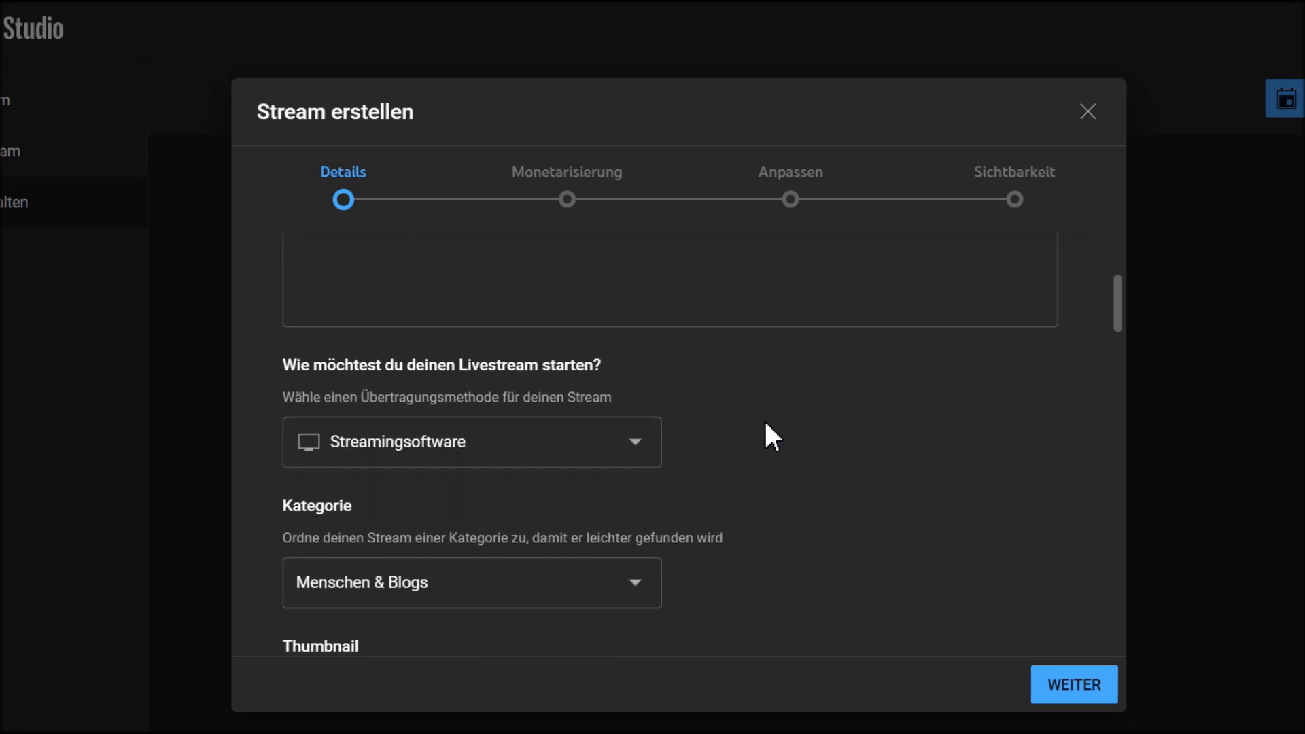
scroll(835, 428, "down", 2)
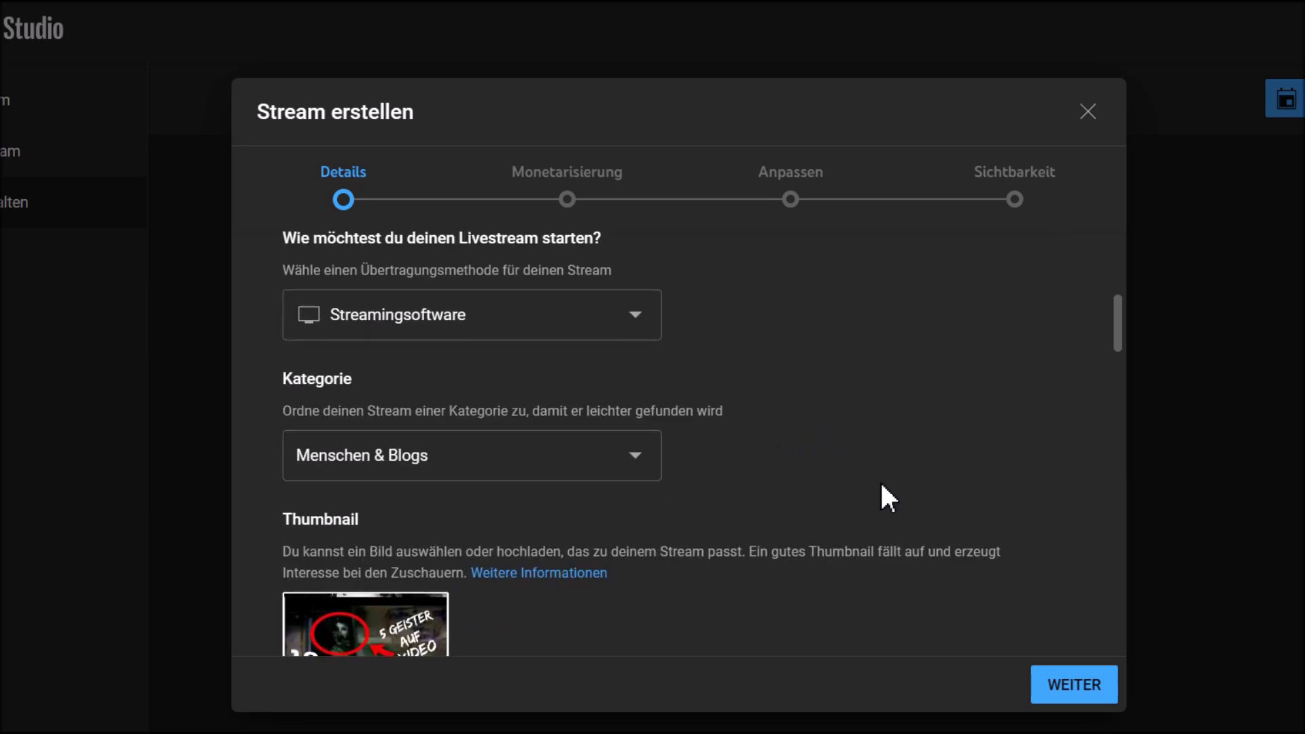
left_click(578, 476)
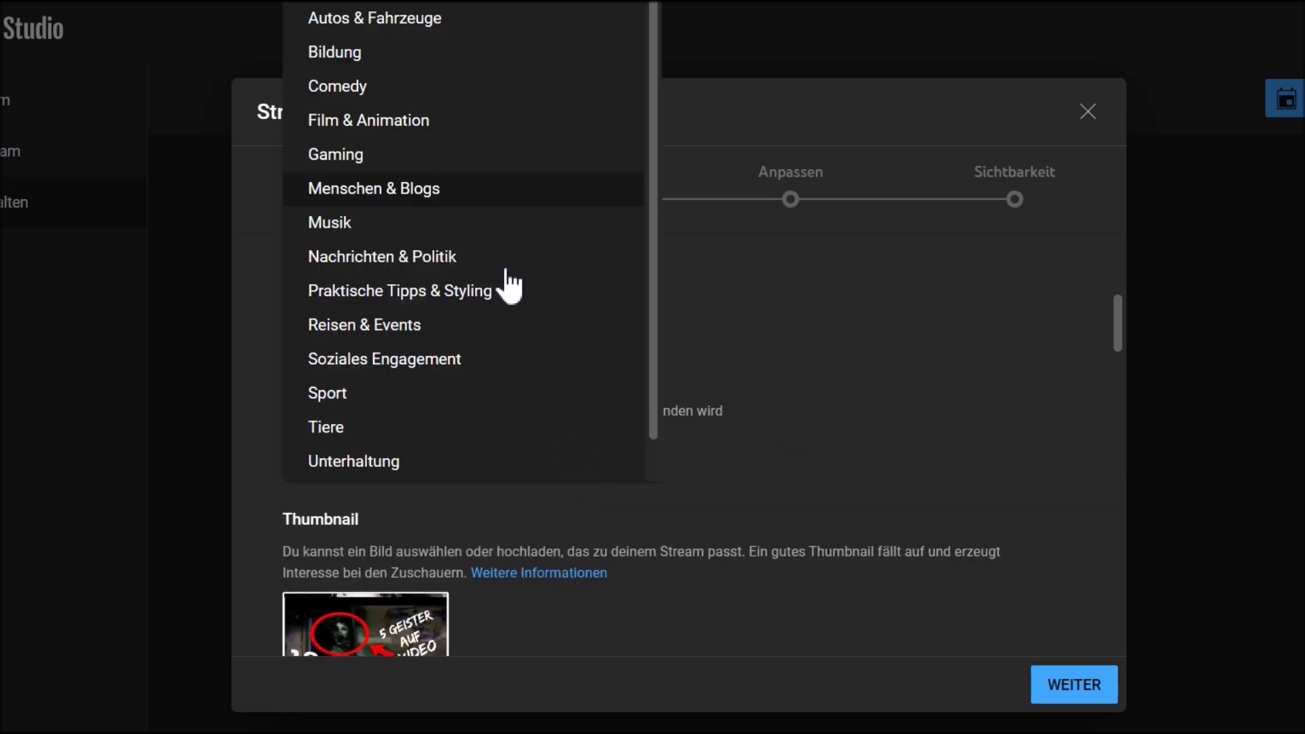